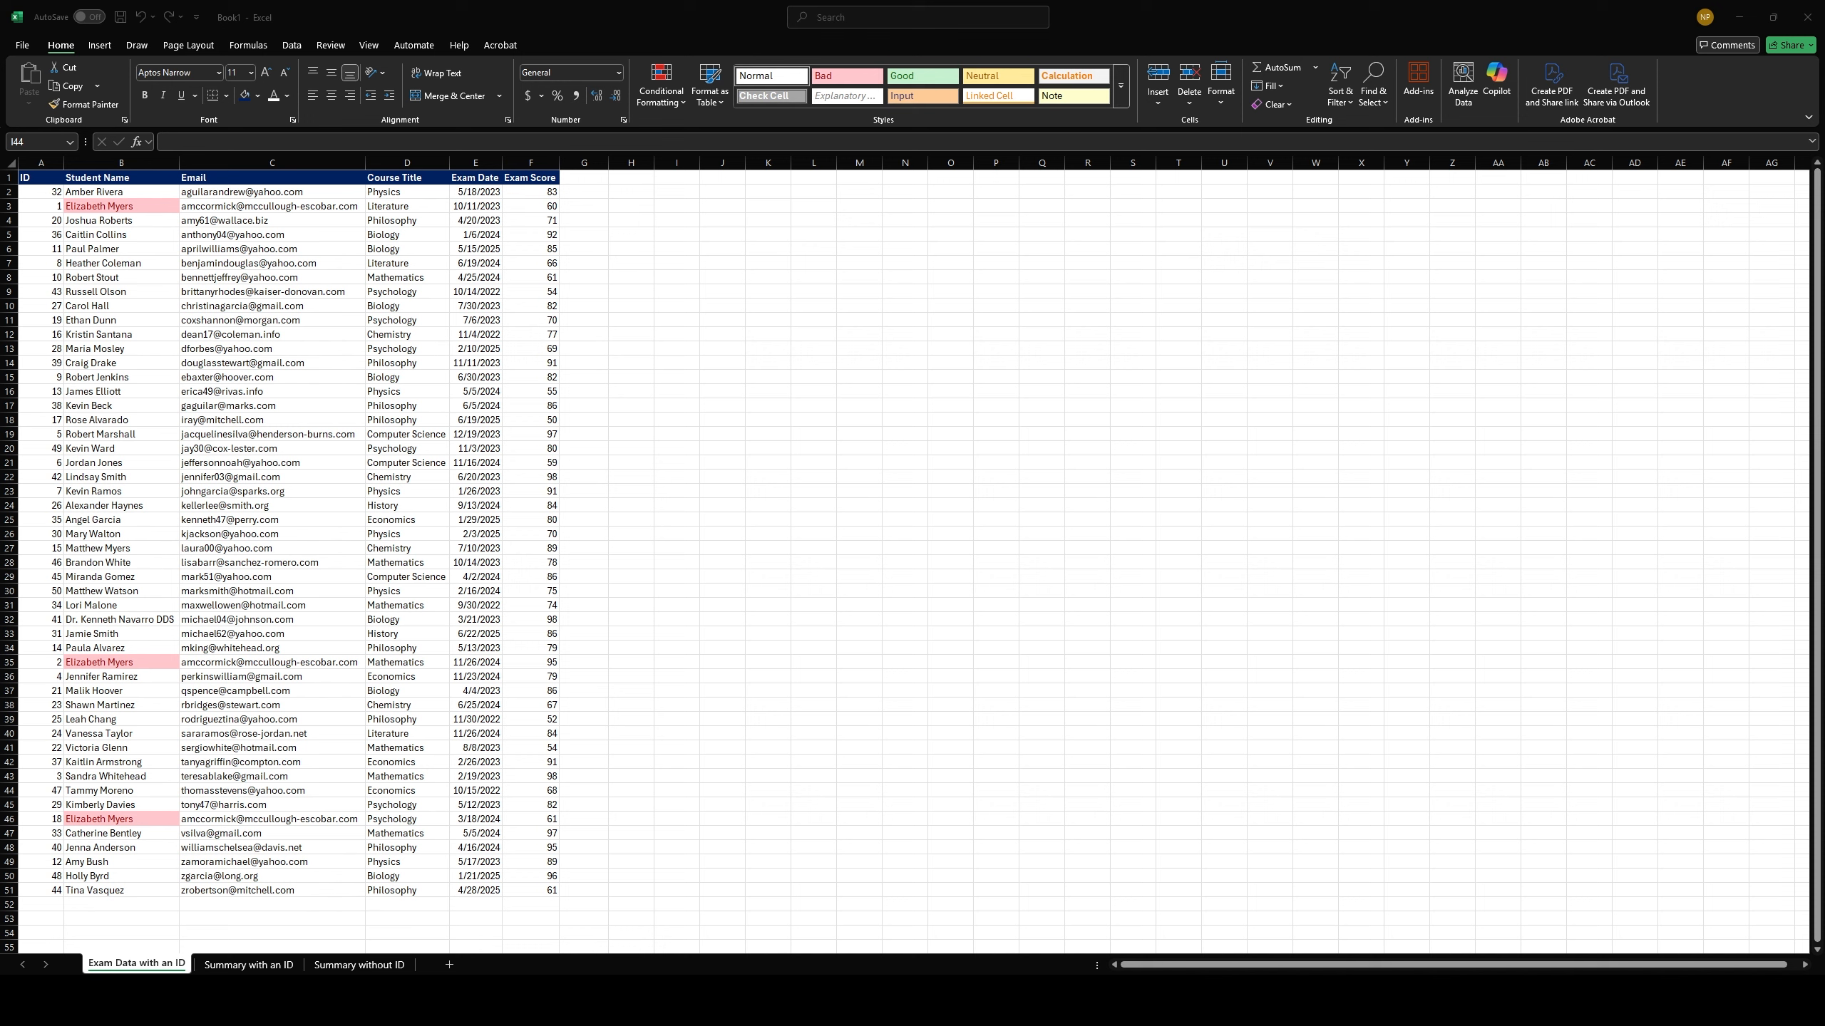
# Examine the highlighted duplicate student rows on the Exam Data with an ID sheet, comparing names, course titles, scores and IDs
pyautogui.click(137, 210)
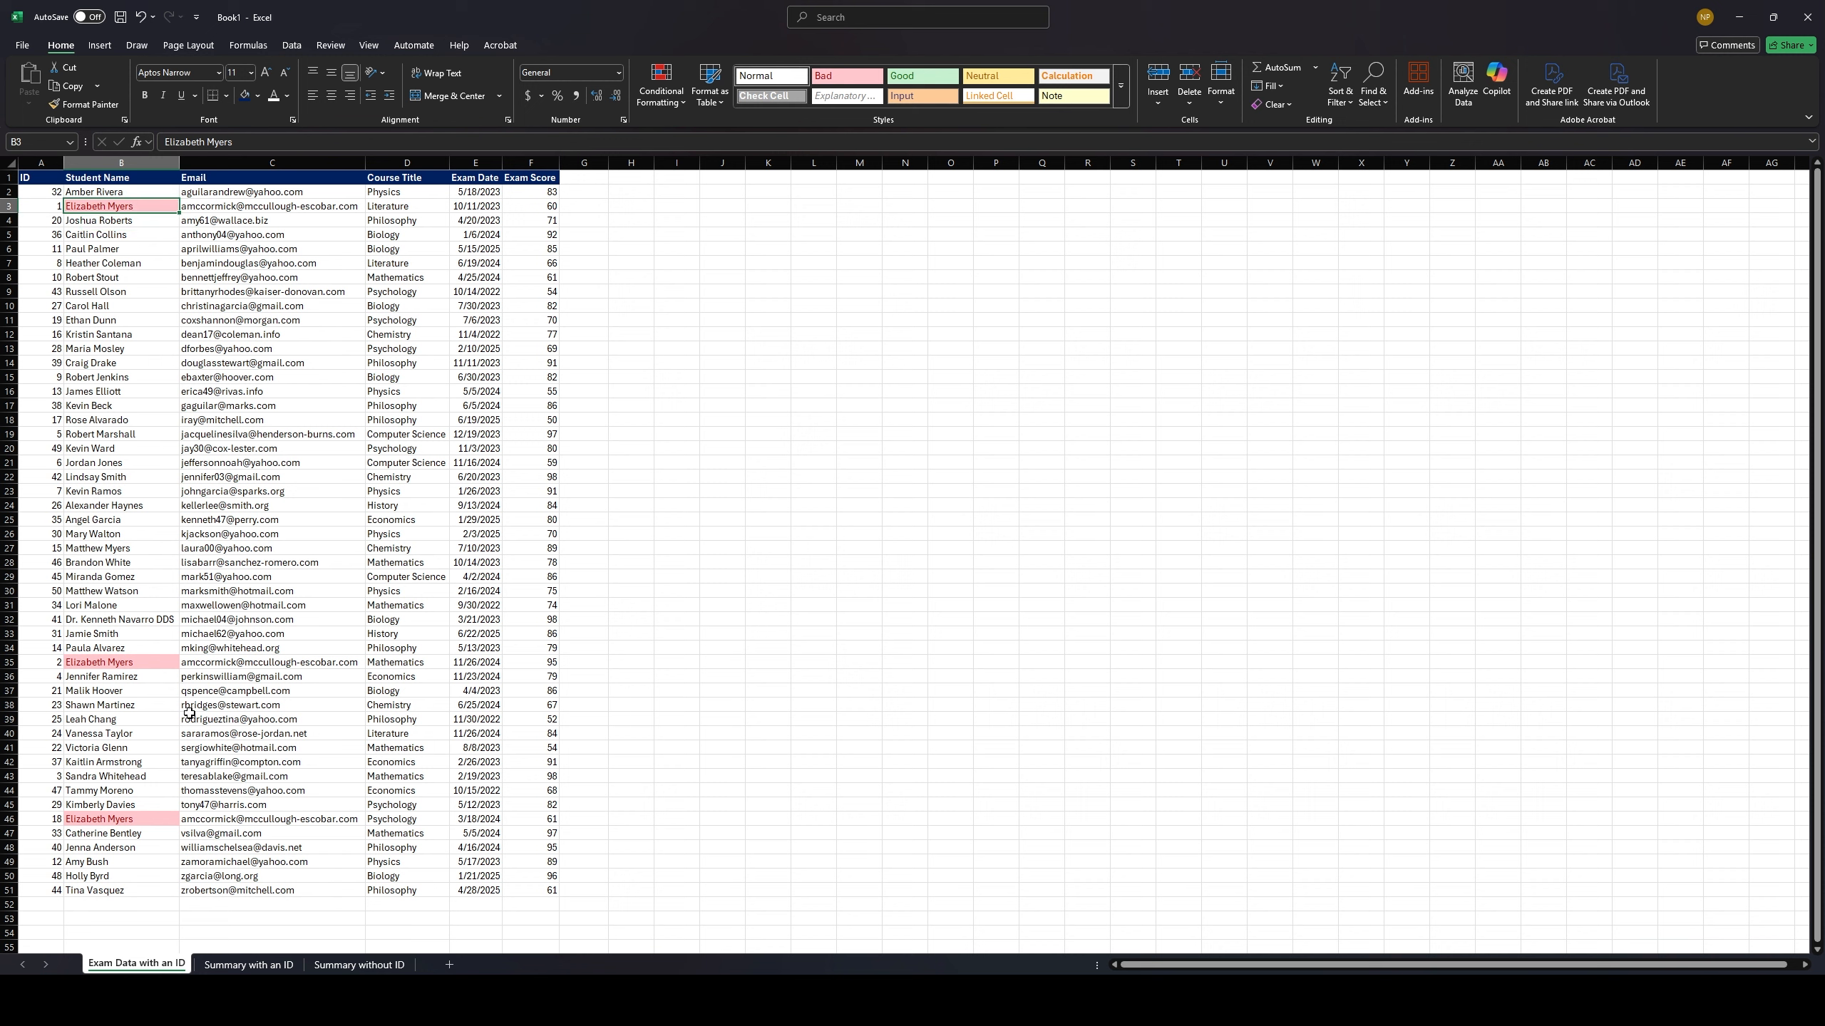
pyautogui.click(139, 667)
pyautogui.click(124, 817)
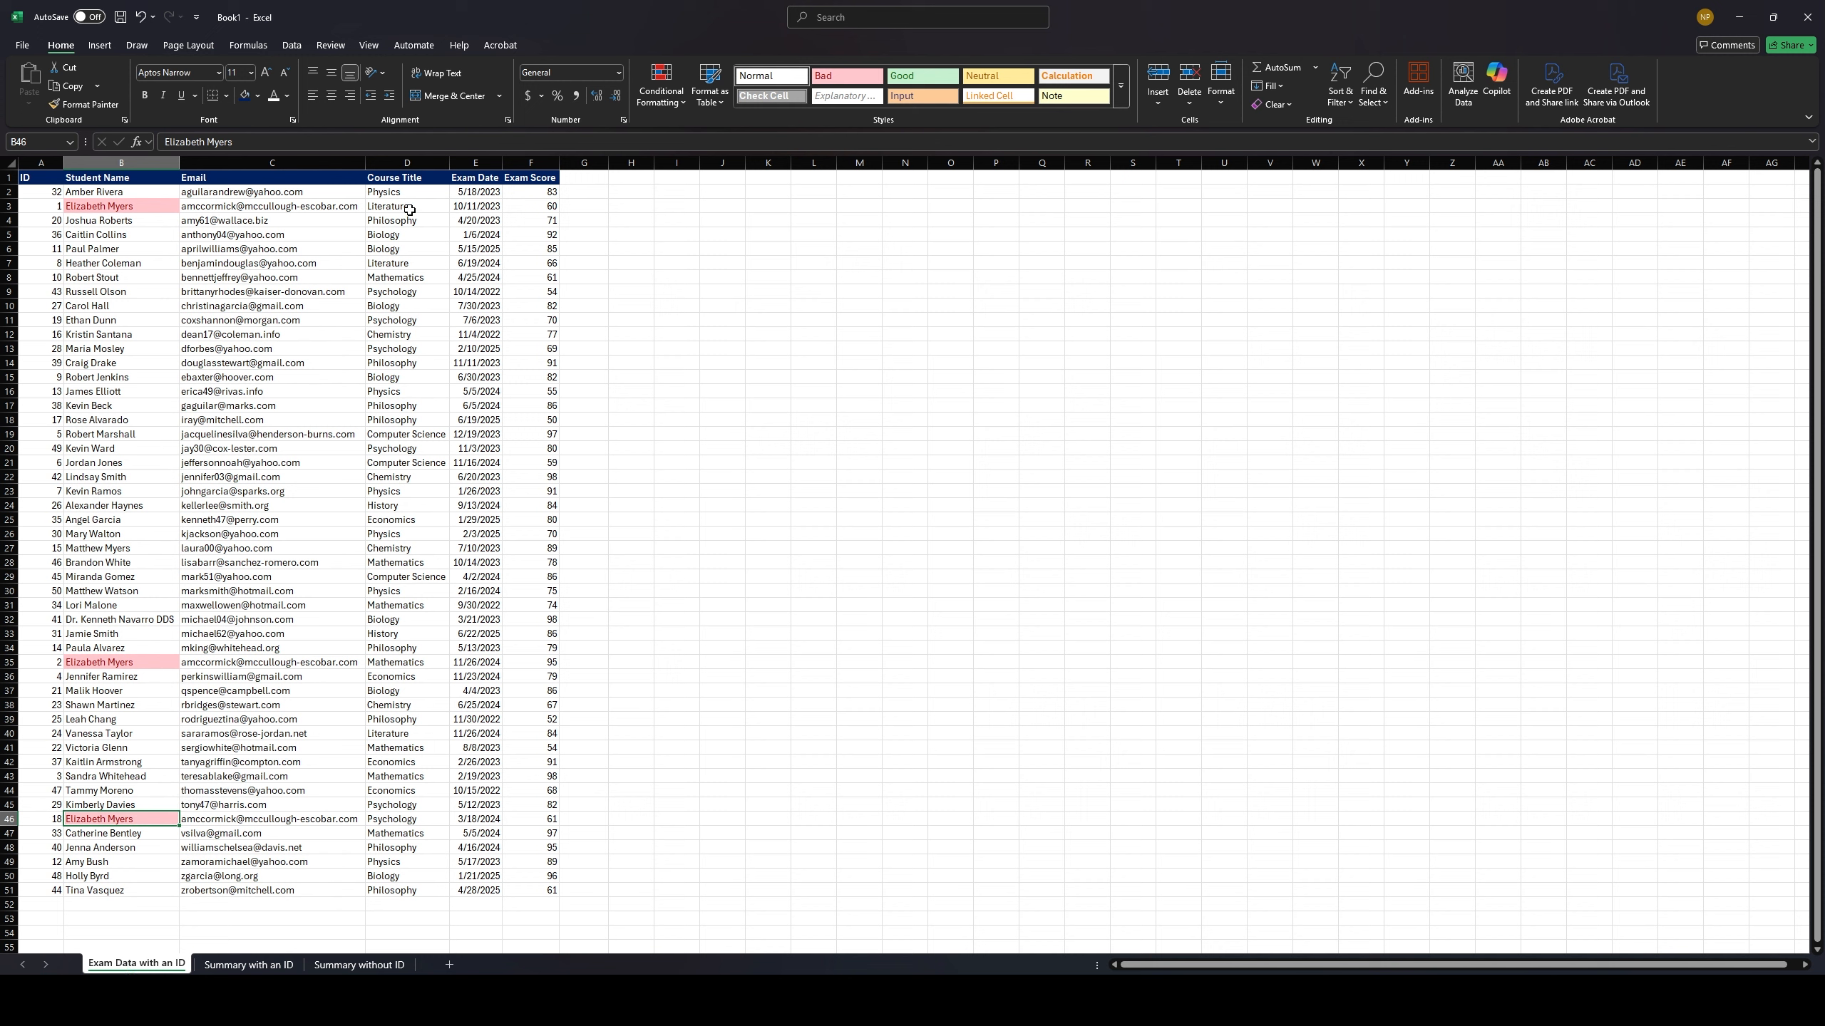
pyautogui.click(528, 209)
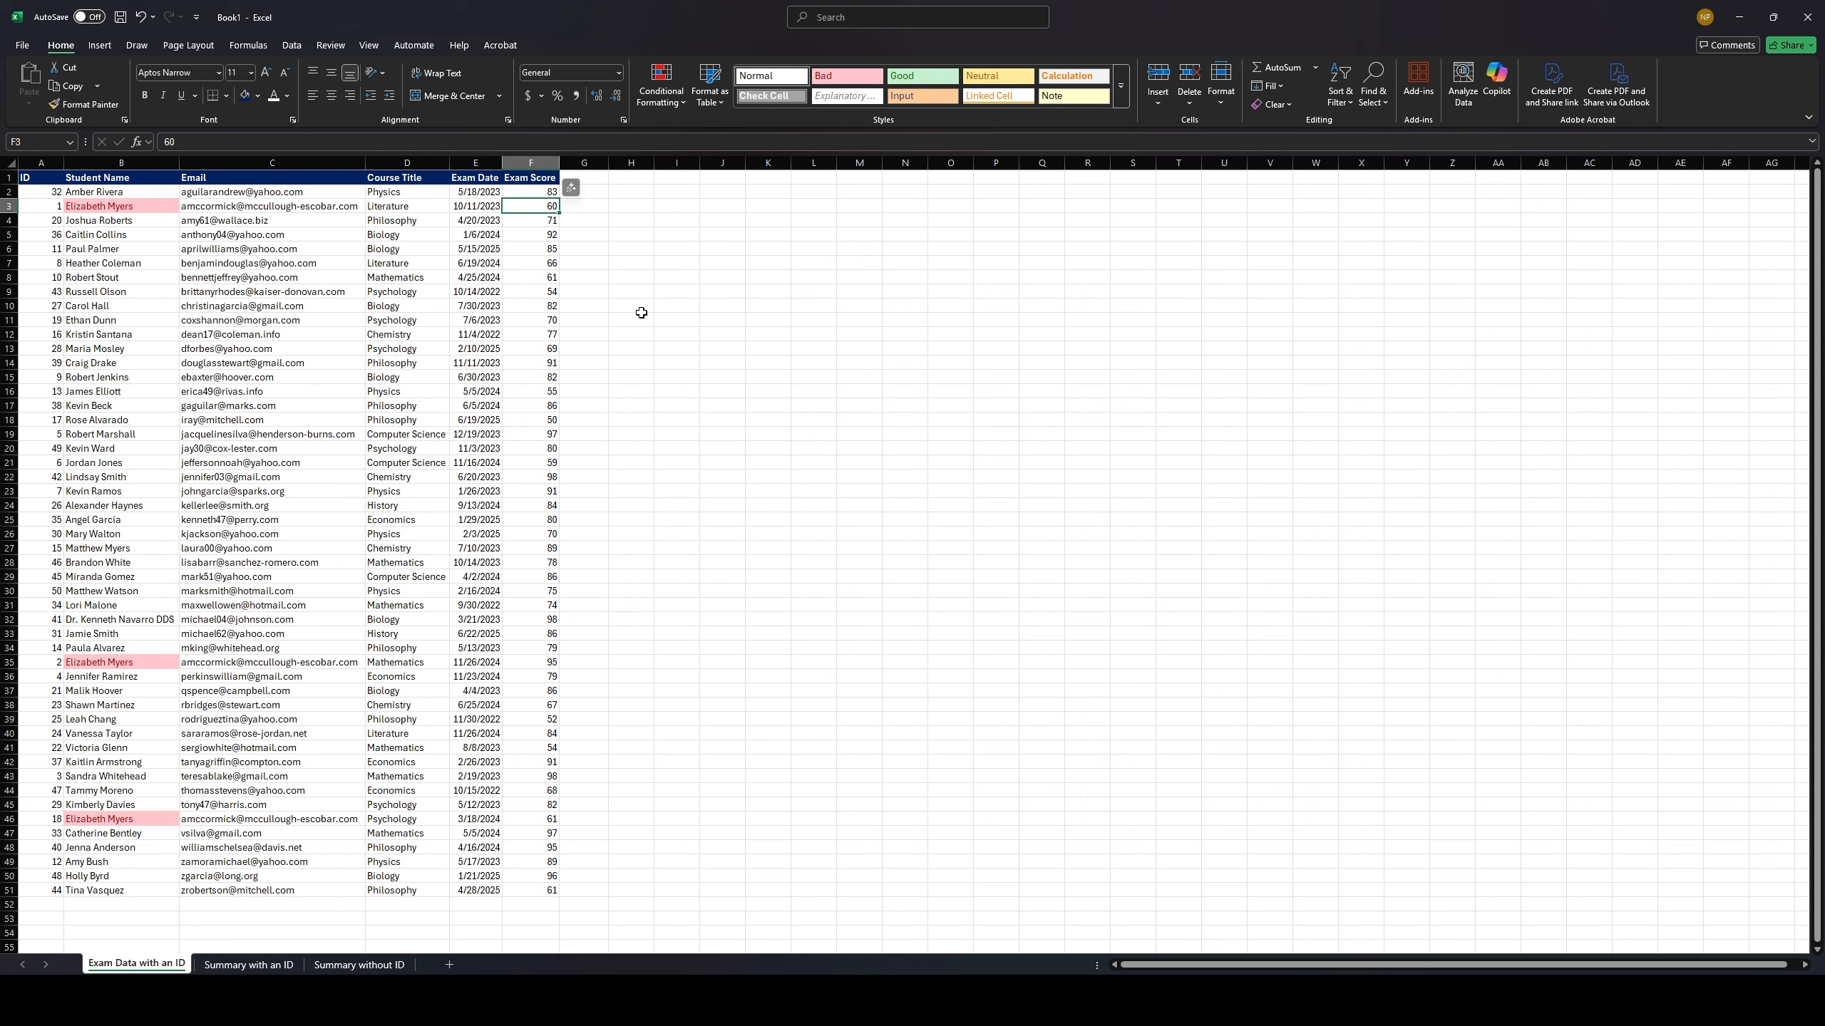
pyautogui.click(90, 206)
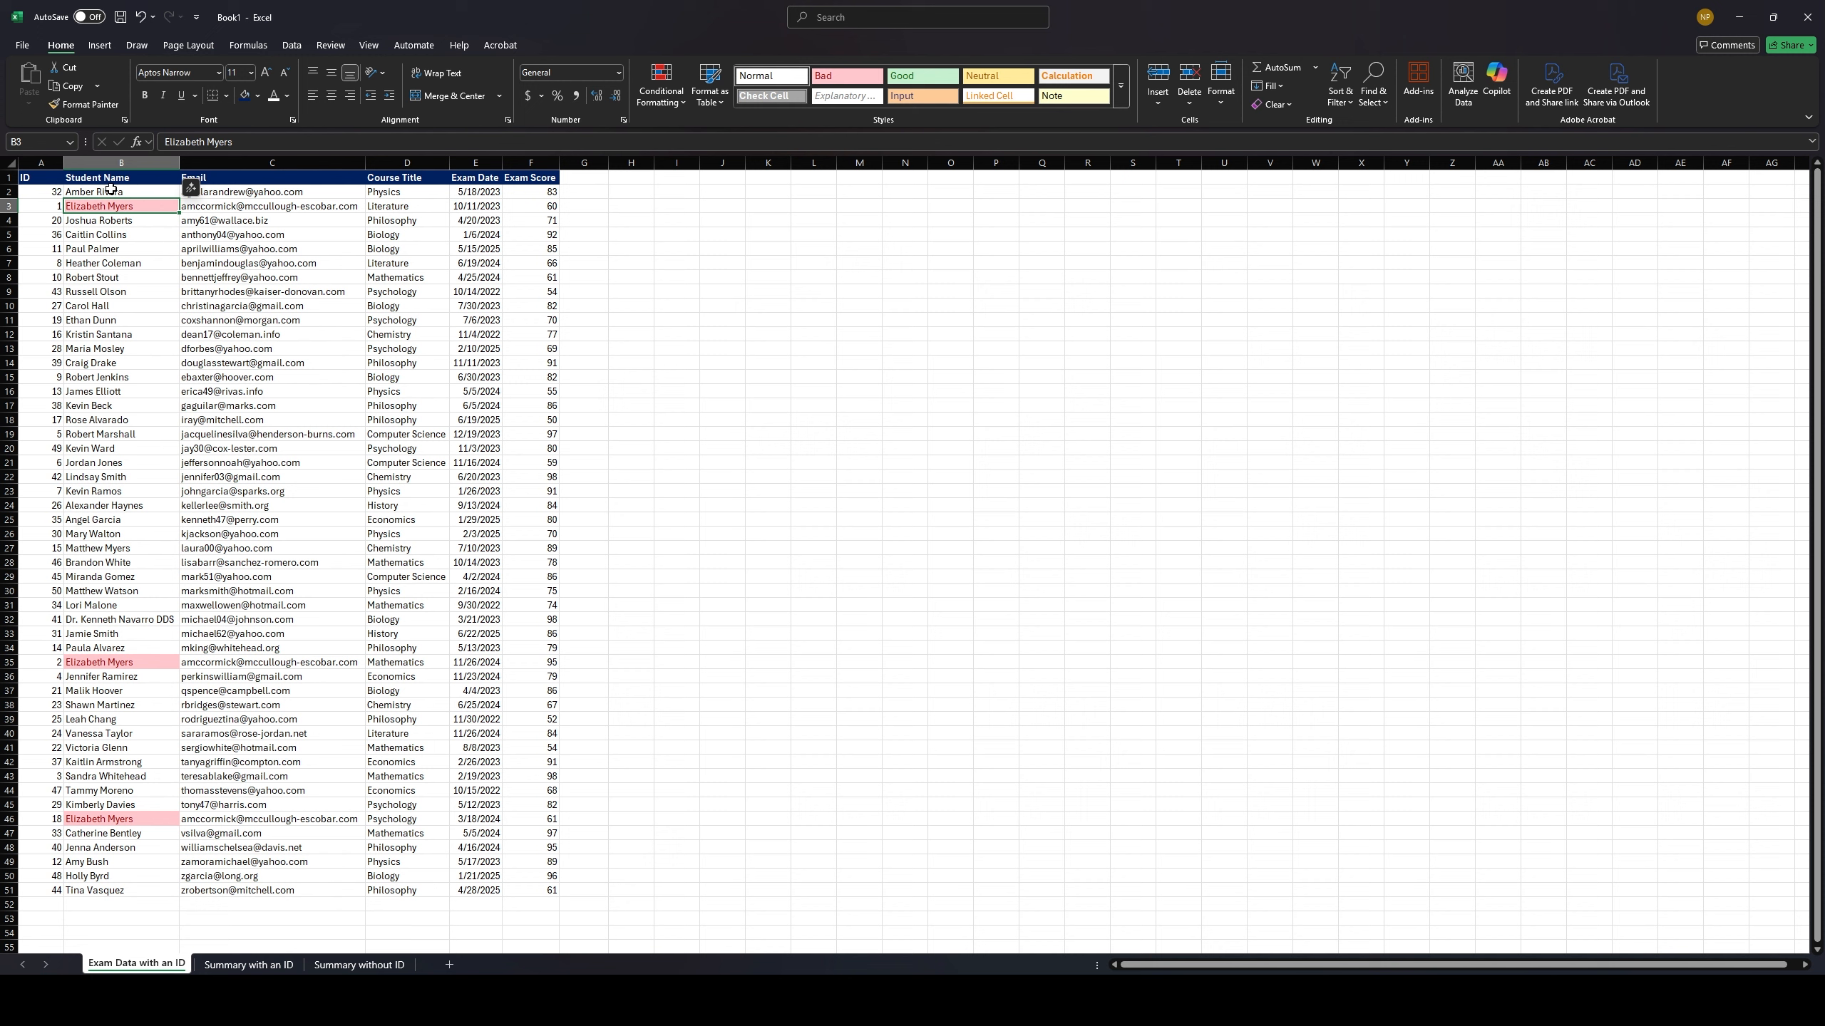
pyautogui.click(417, 206)
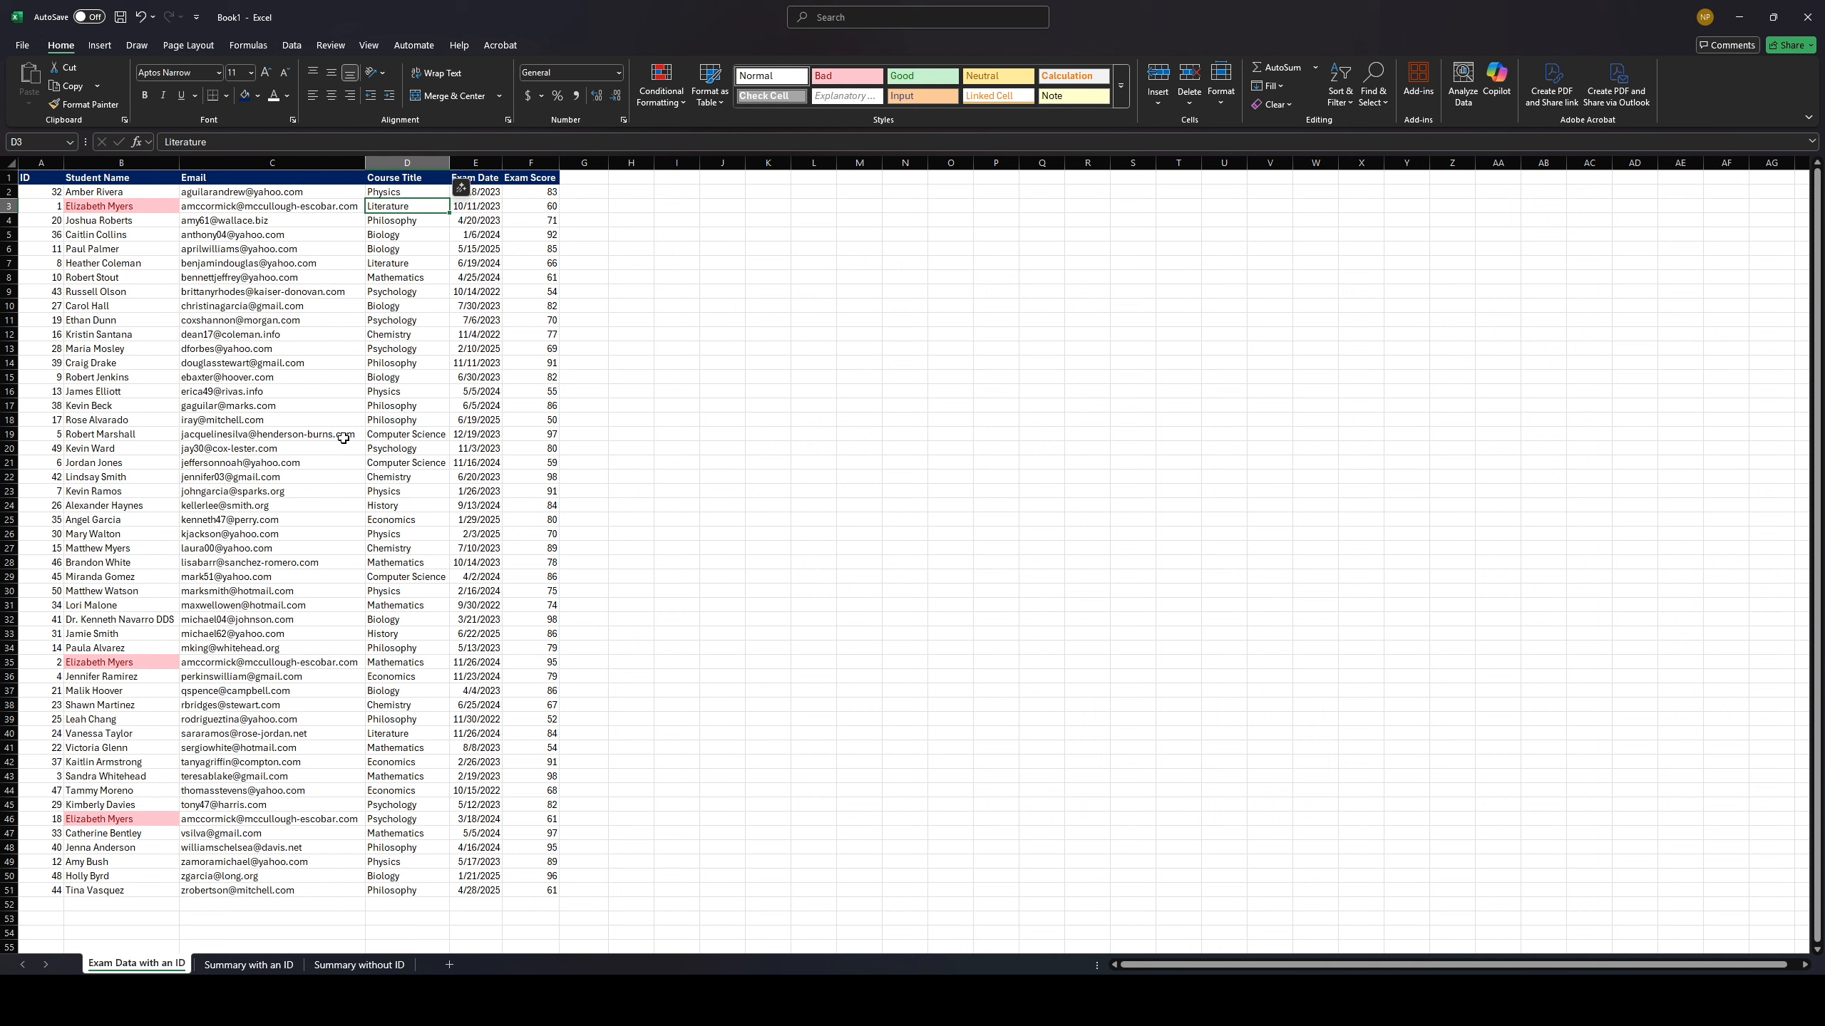
pyautogui.click(440, 664)
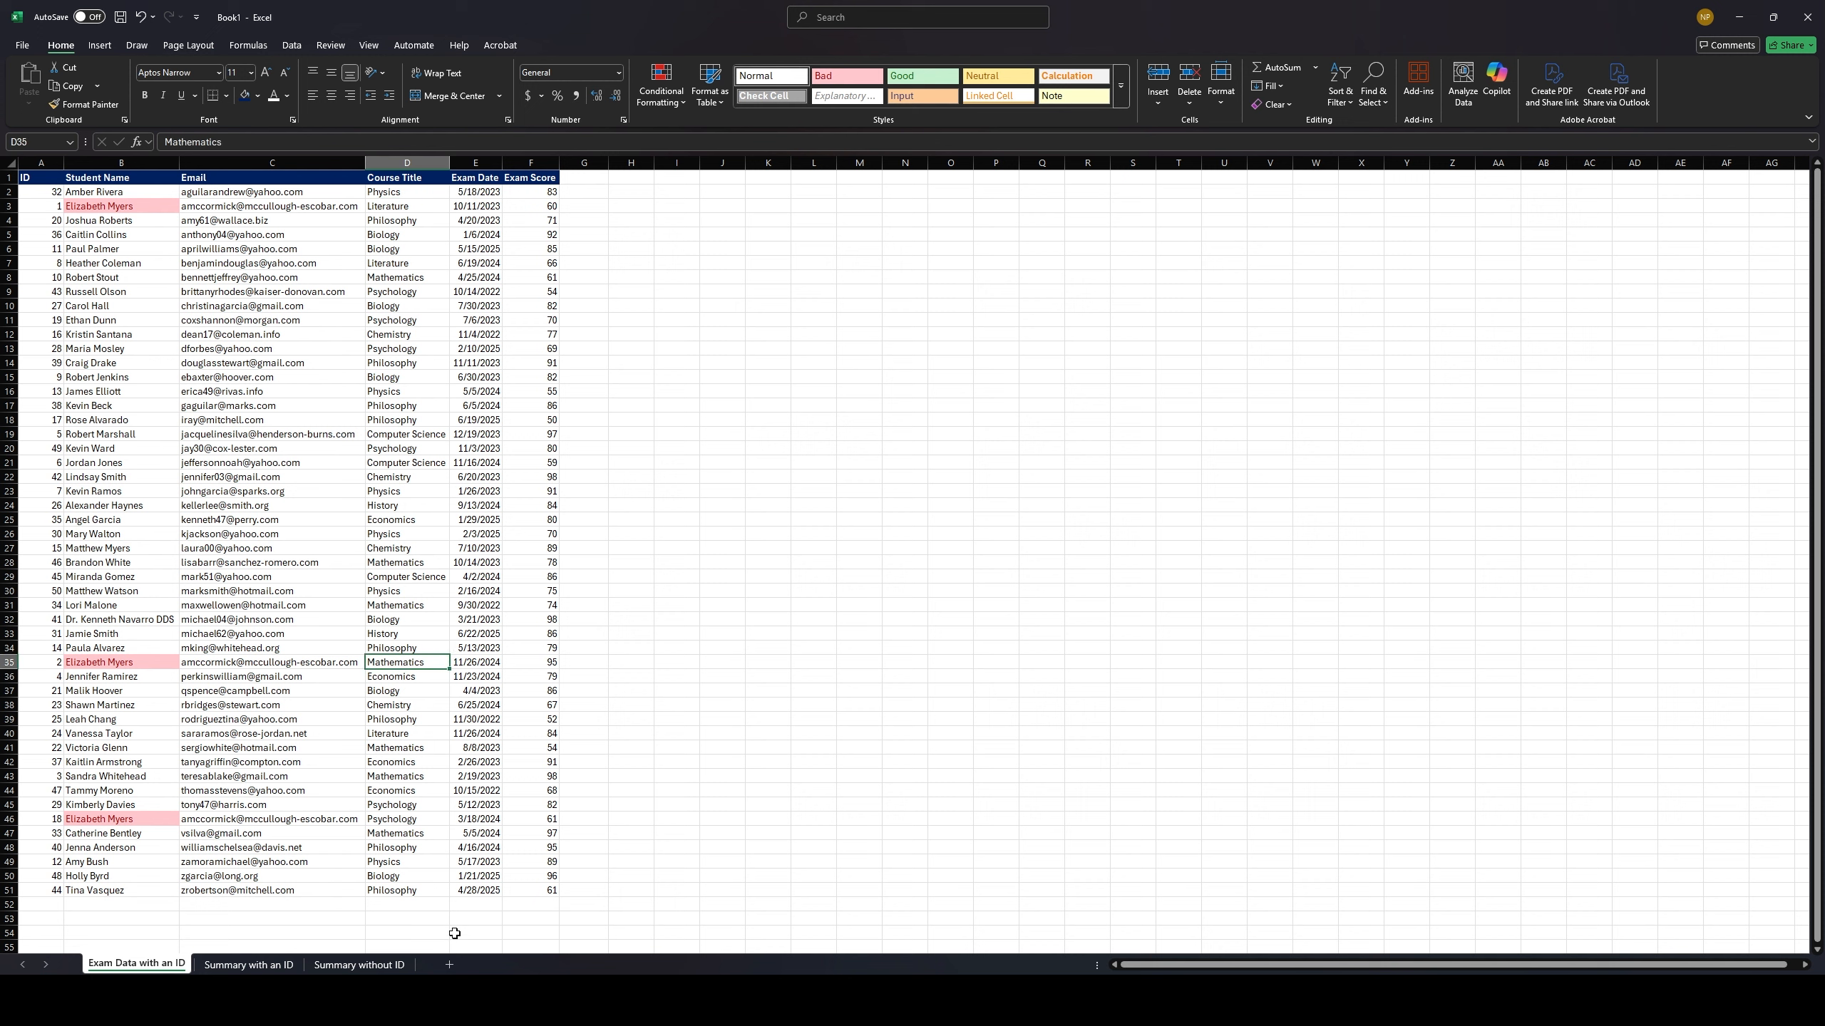
pyautogui.click(427, 834)
pyautogui.press('Up')
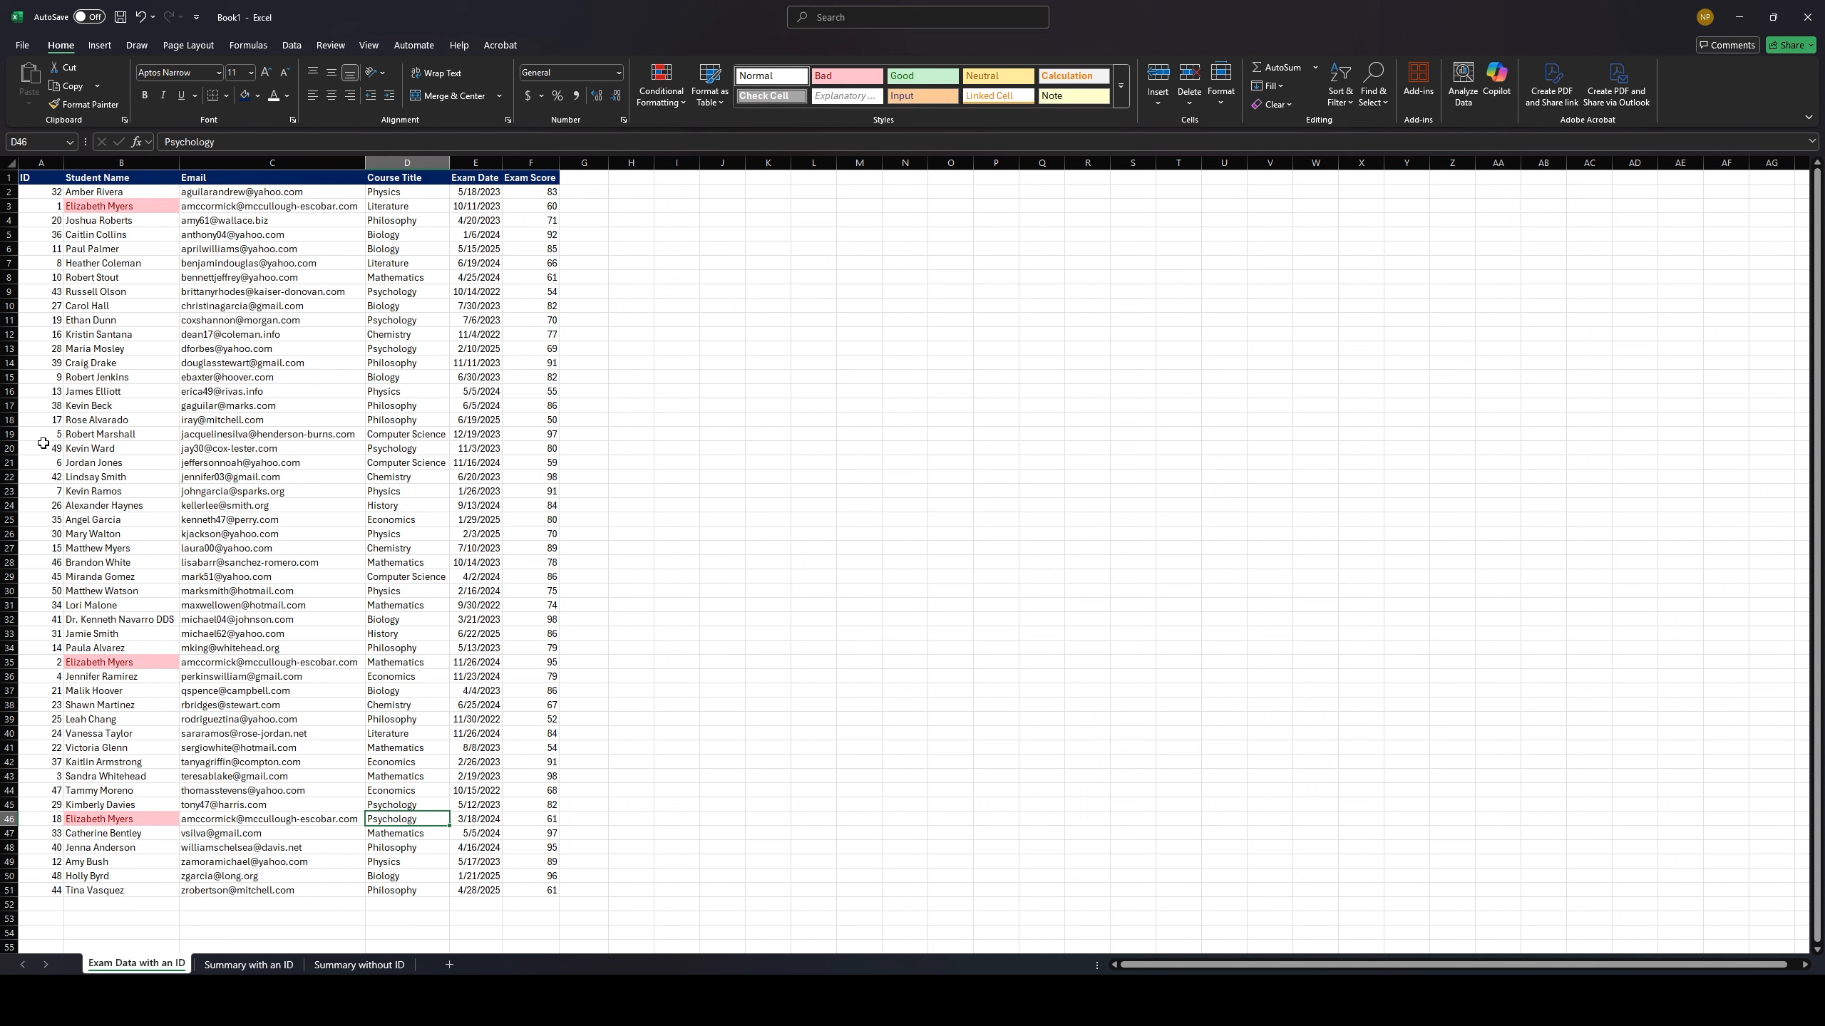
pyautogui.click(40, 203)
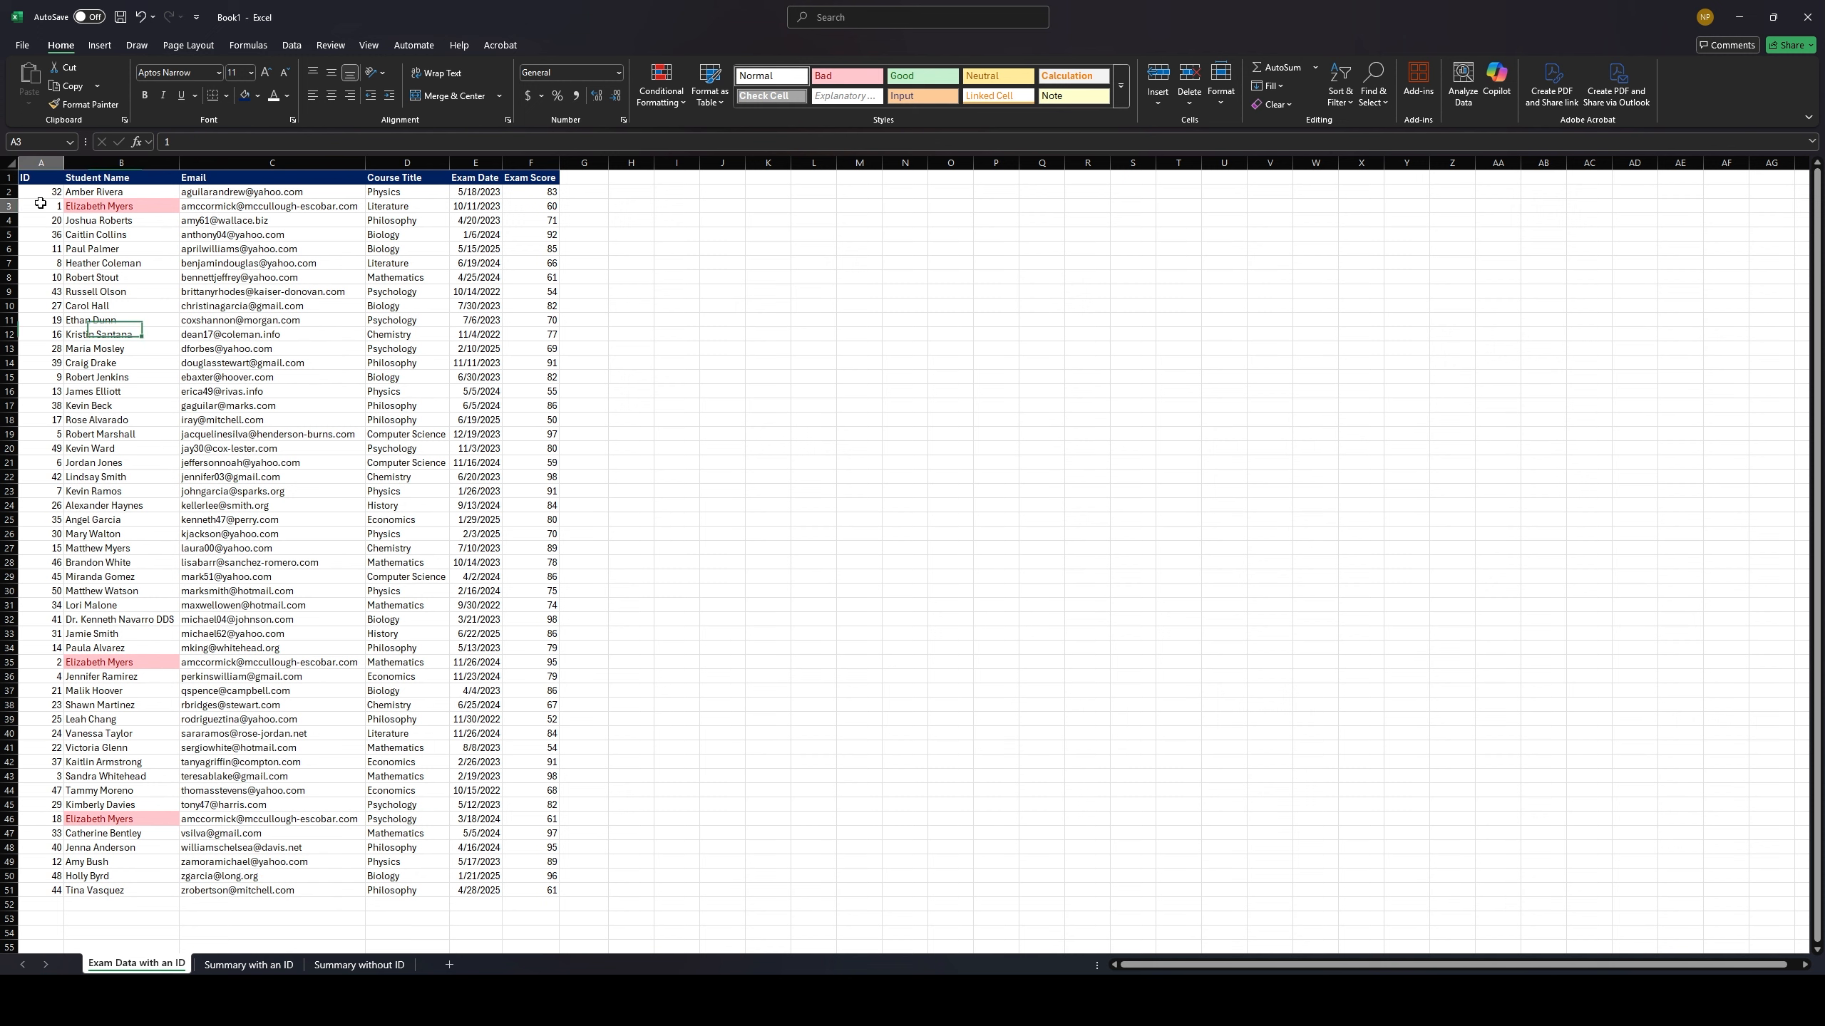
pyautogui.click(43, 666)
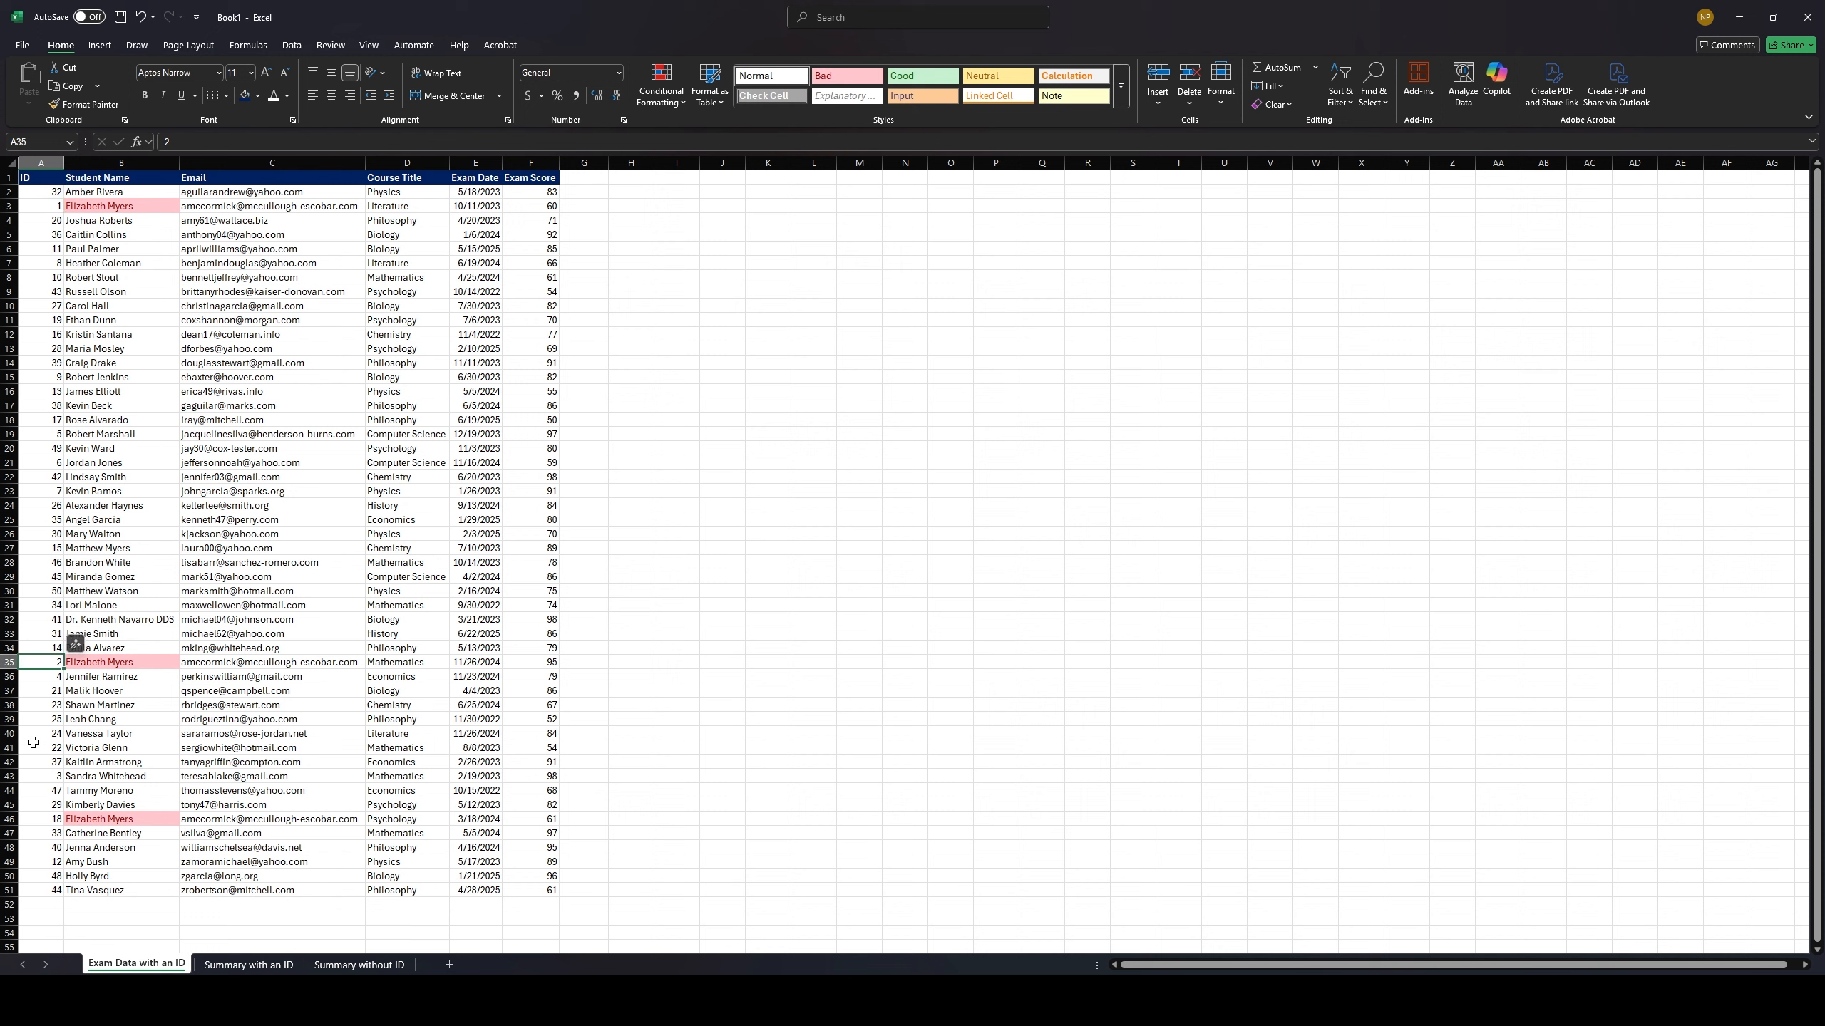
pyautogui.click(33, 822)
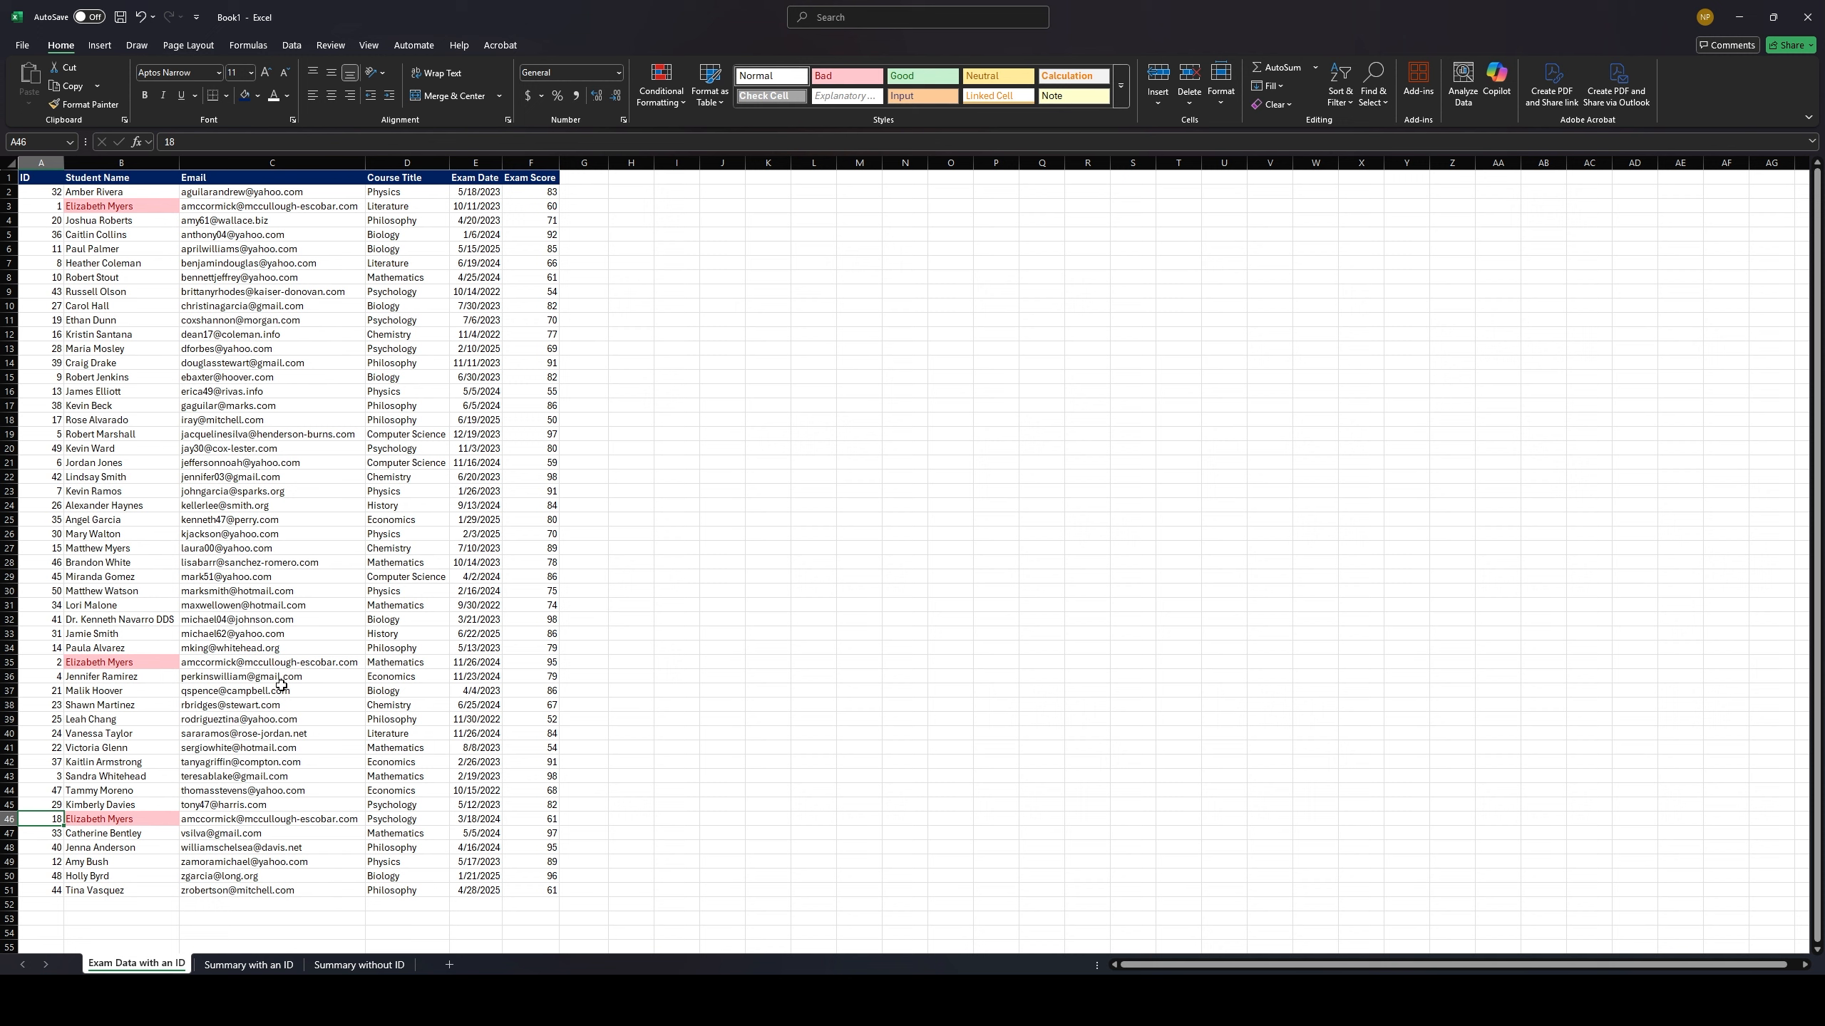
# On the Summary with an ID sheet, begin a VLOOKUP formula in E2 with A2 as the lookup value
pyautogui.click(248, 965)
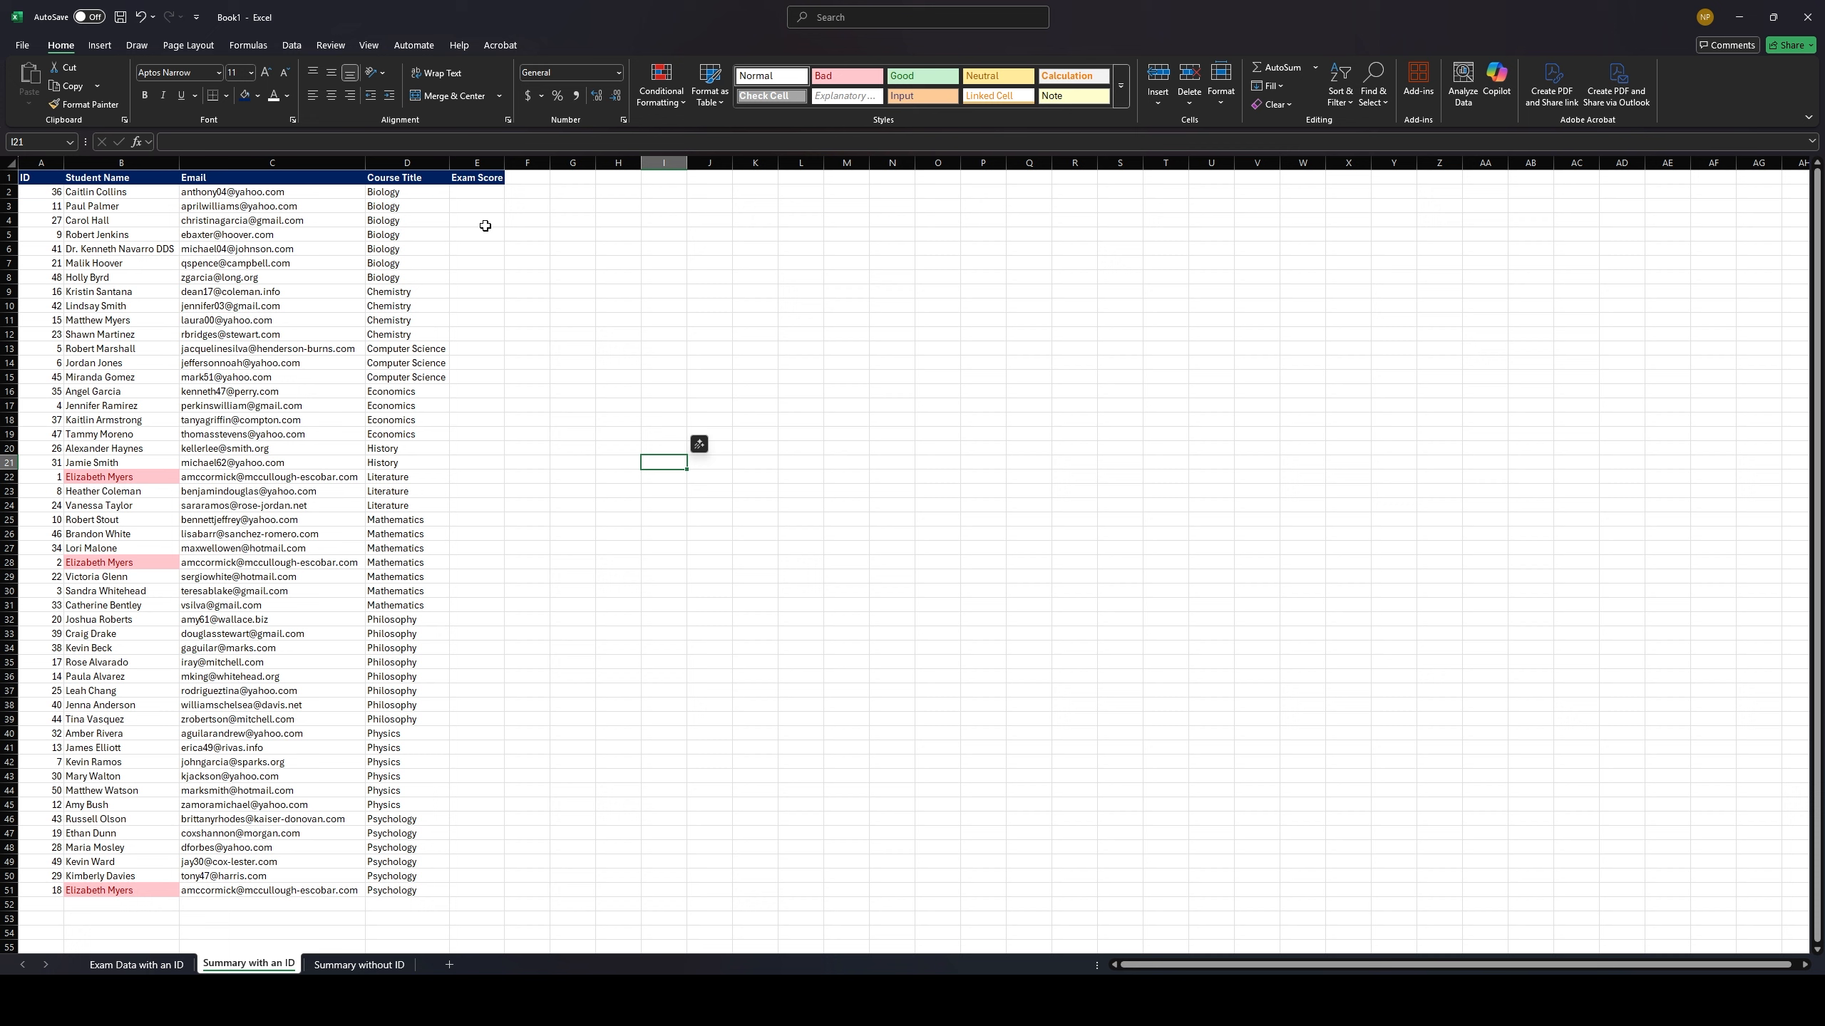
pyautogui.click(491, 194)
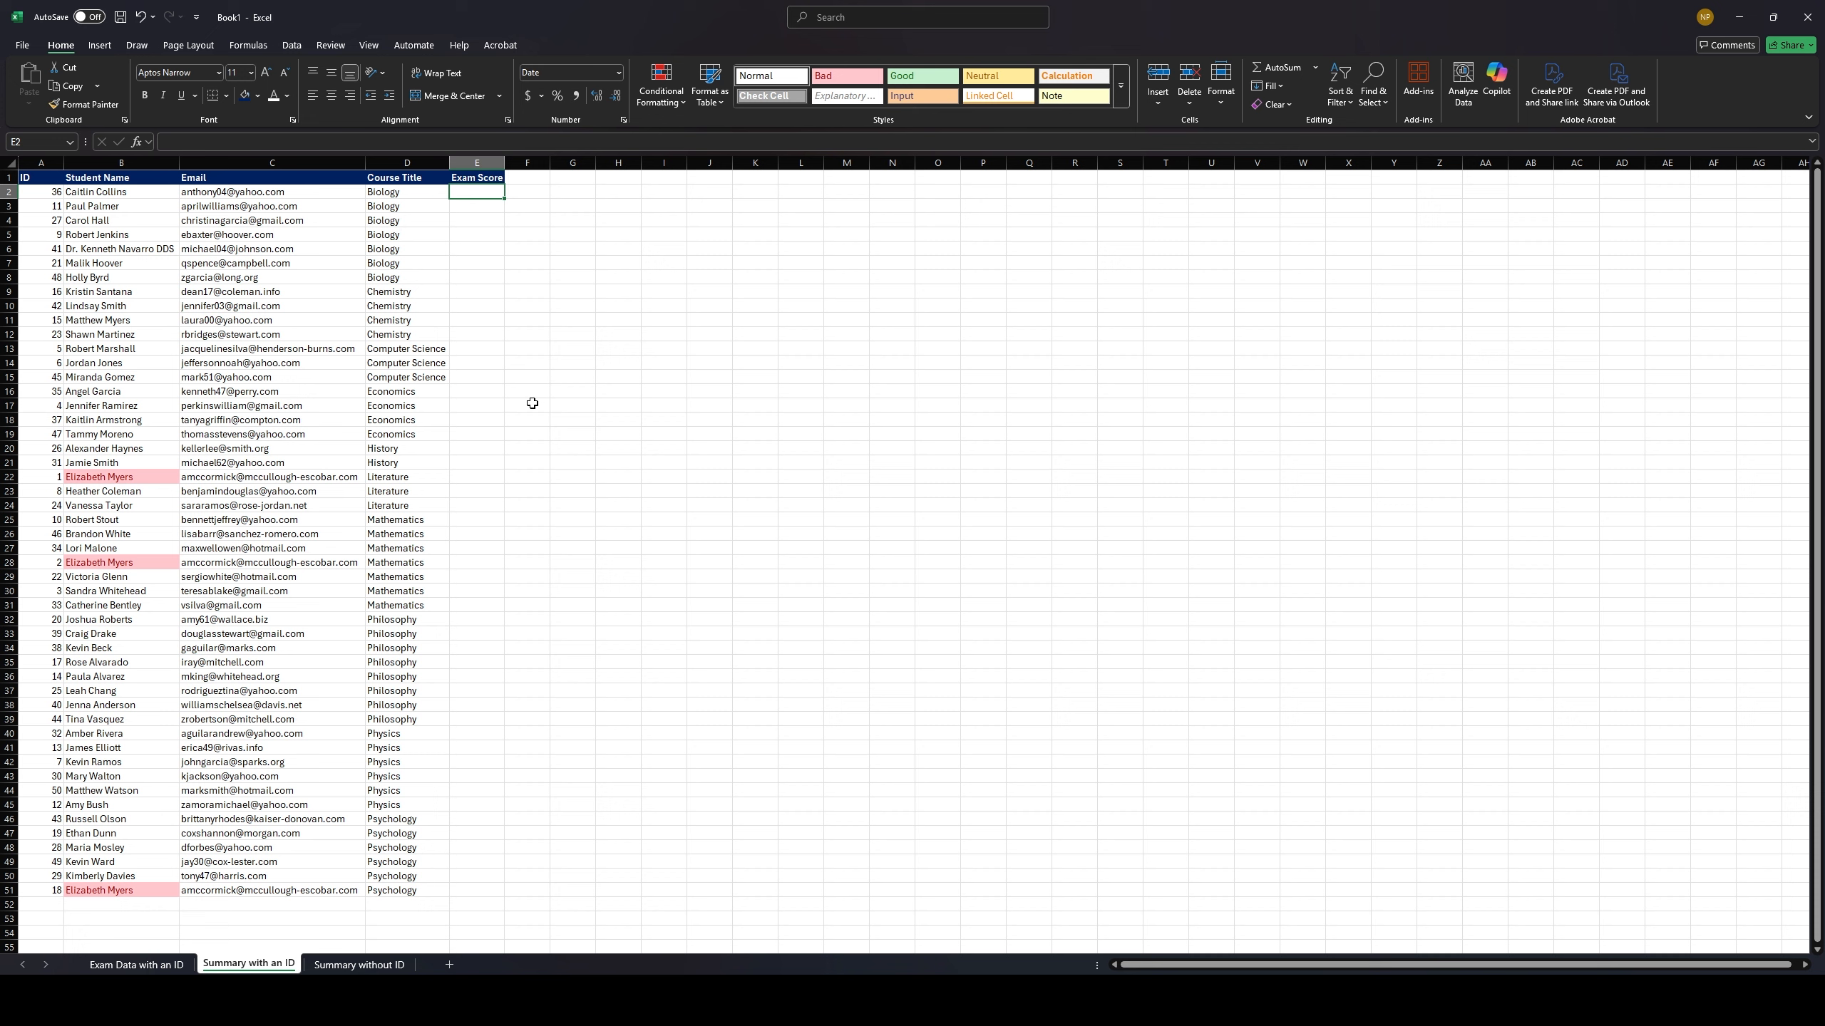
pyautogui.write('=vlo')
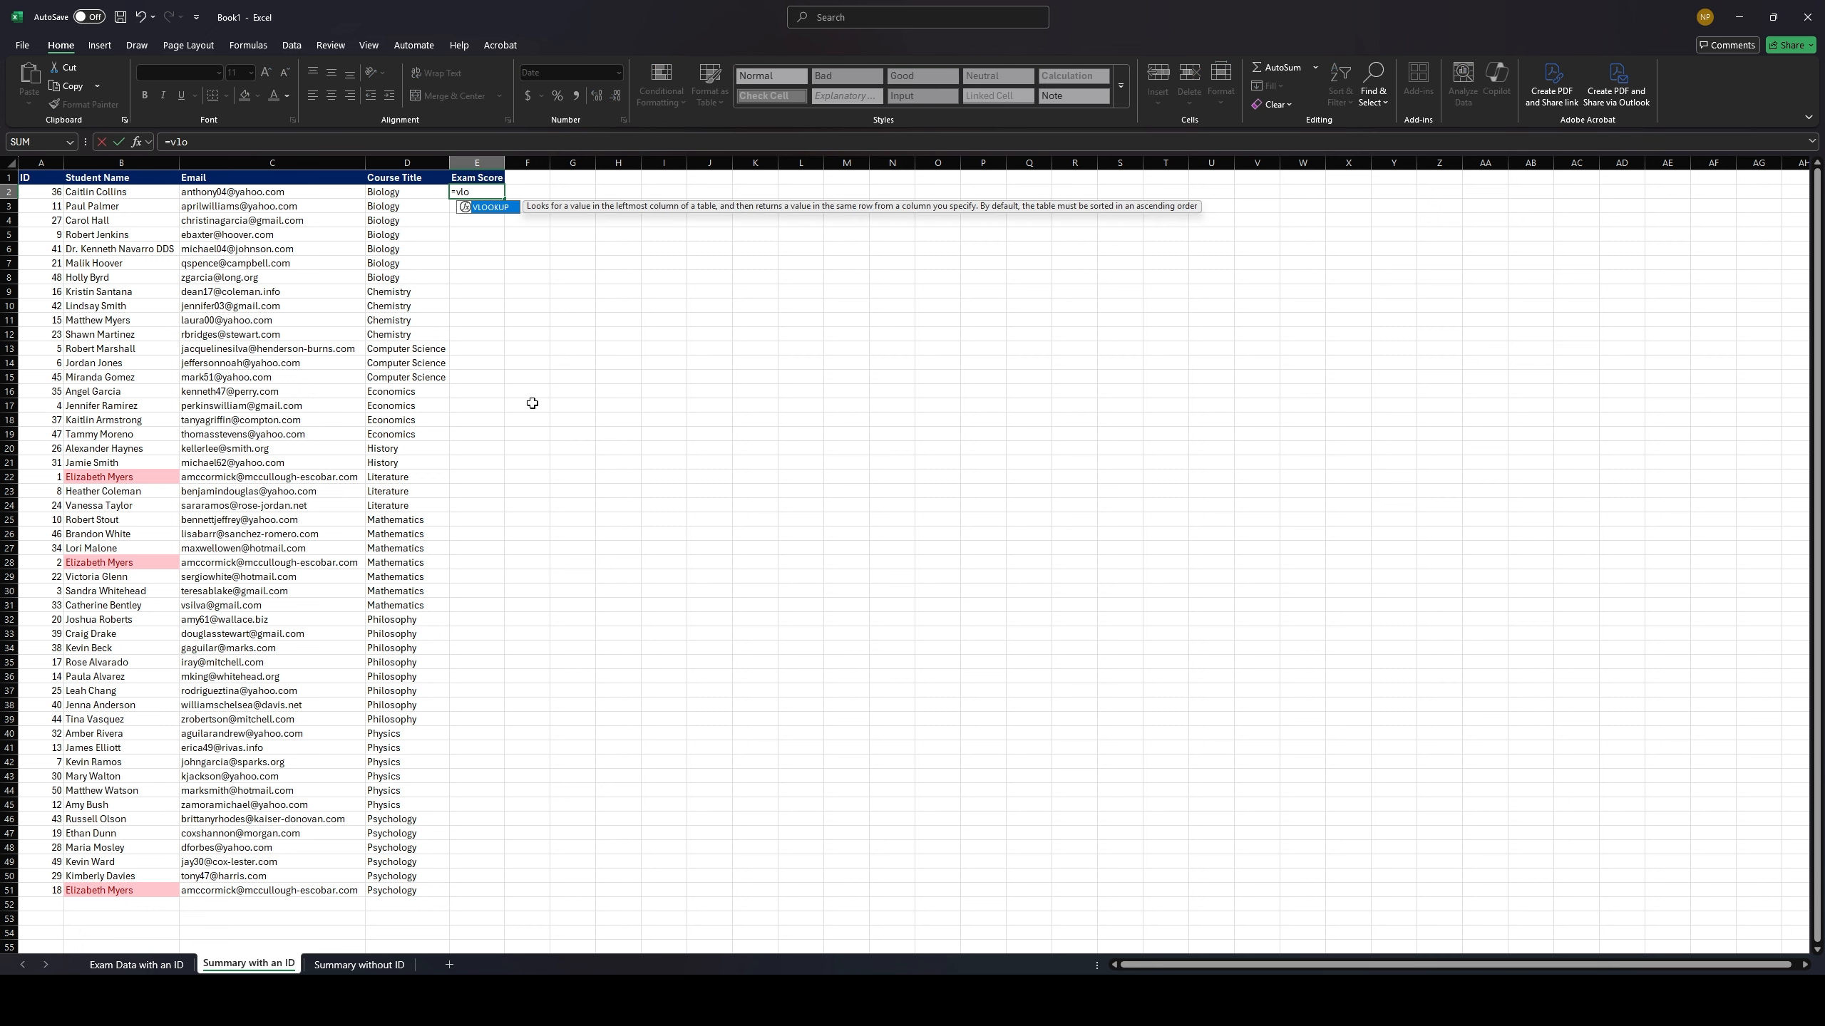
pyautogui.write('okup(')
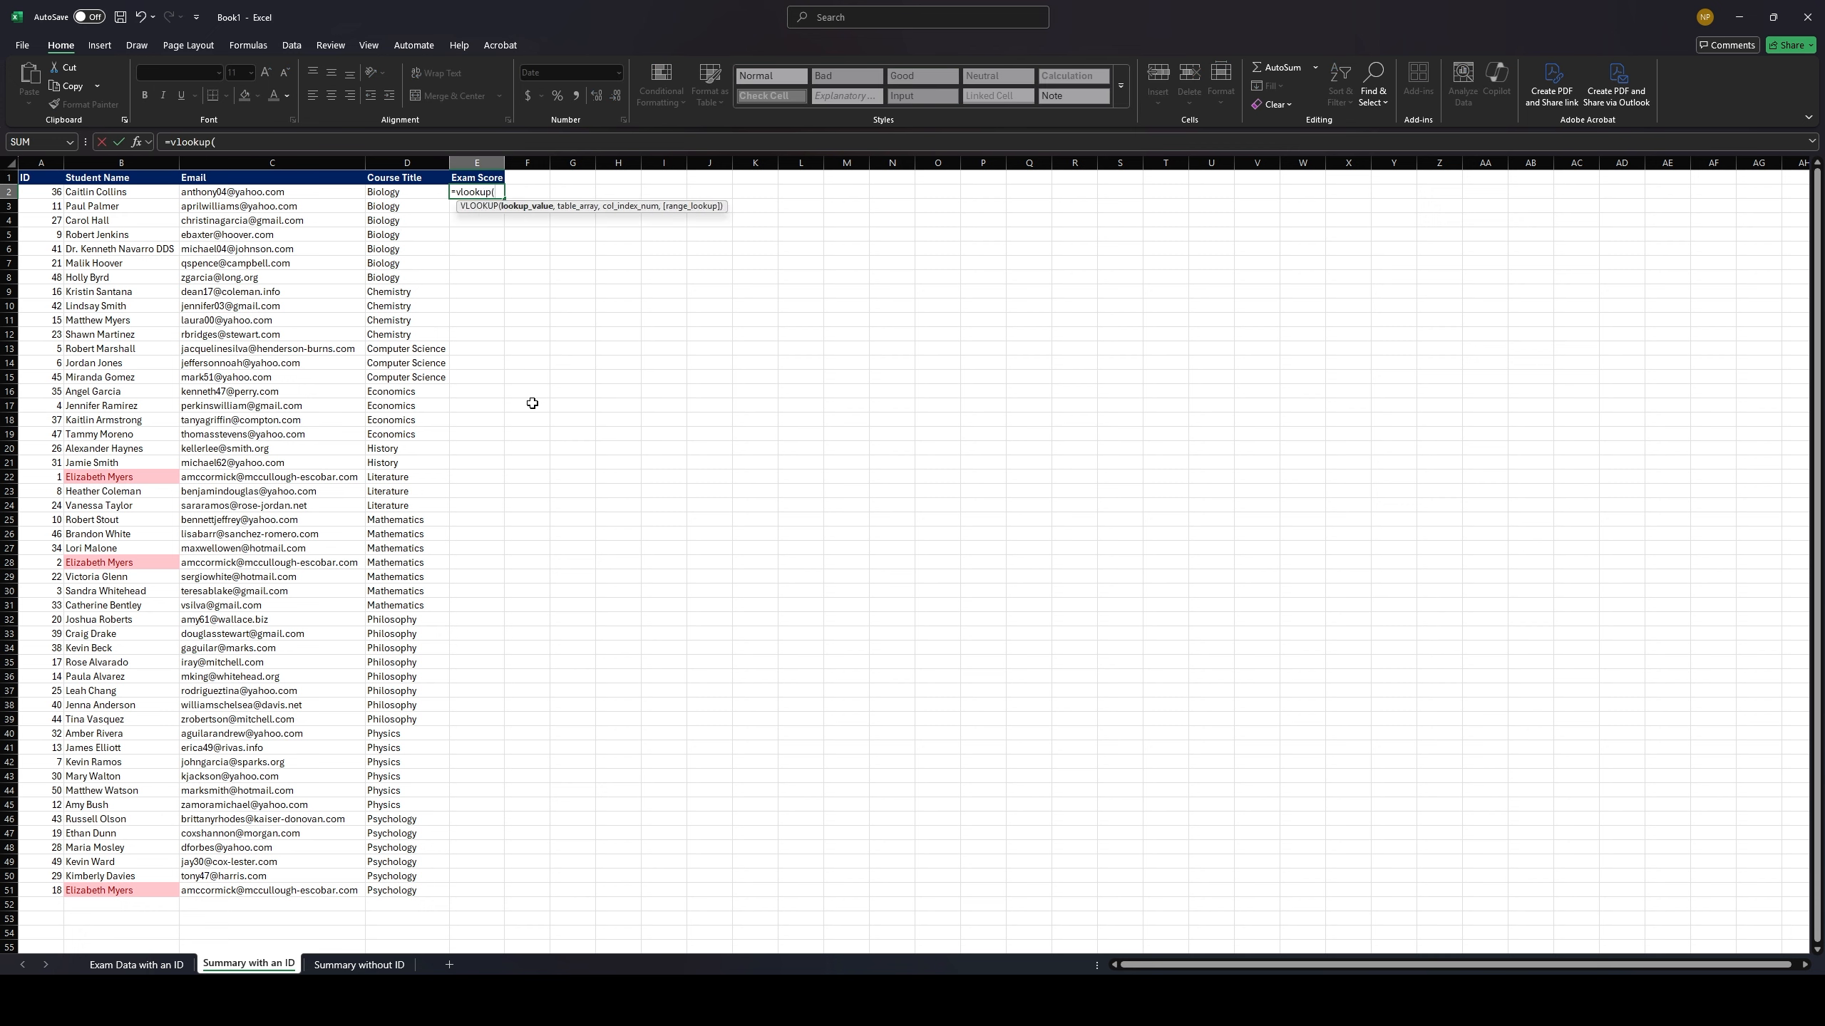
pyautogui.press('Left')
pyautogui.press('Left')
pyautogui.press('Left')
pyautogui.press('Left')
pyautogui.write(',')
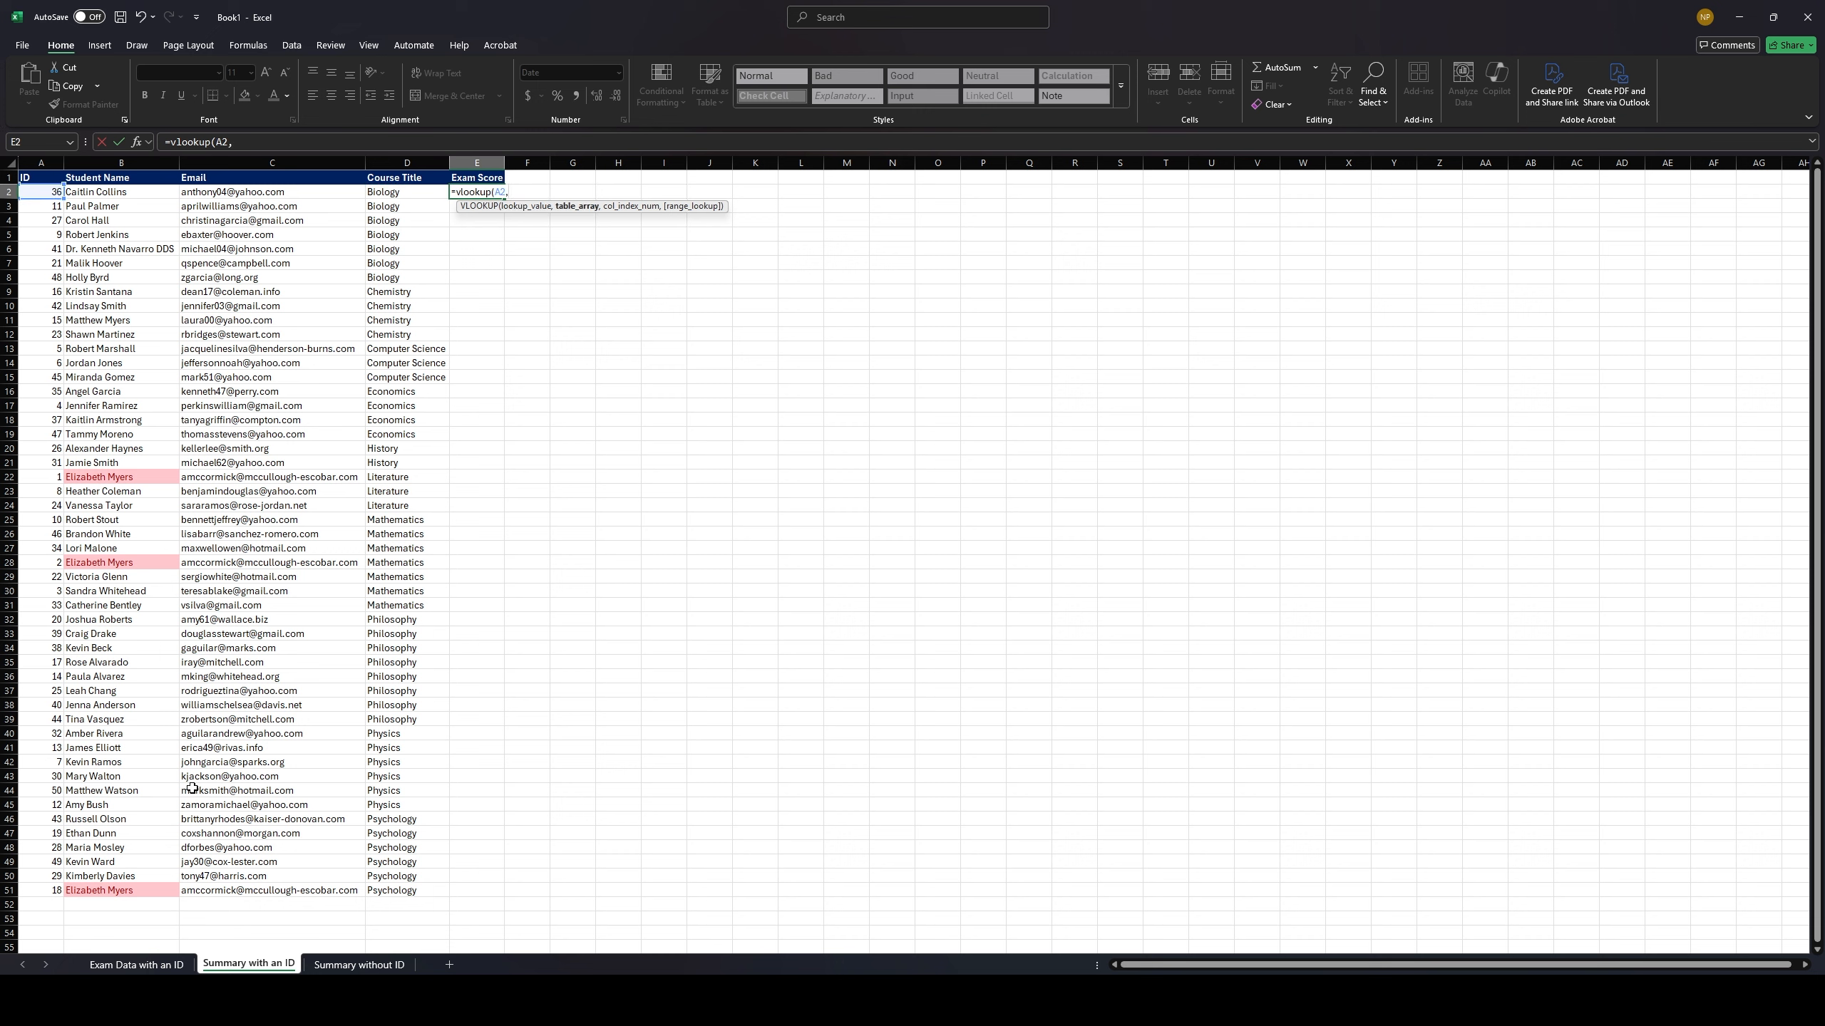
# Complete the VLOOKUP with columns A:F of Exam Data with an ID as the table, column index 6 and FALSE for exact match
pyautogui.click(109, 965)
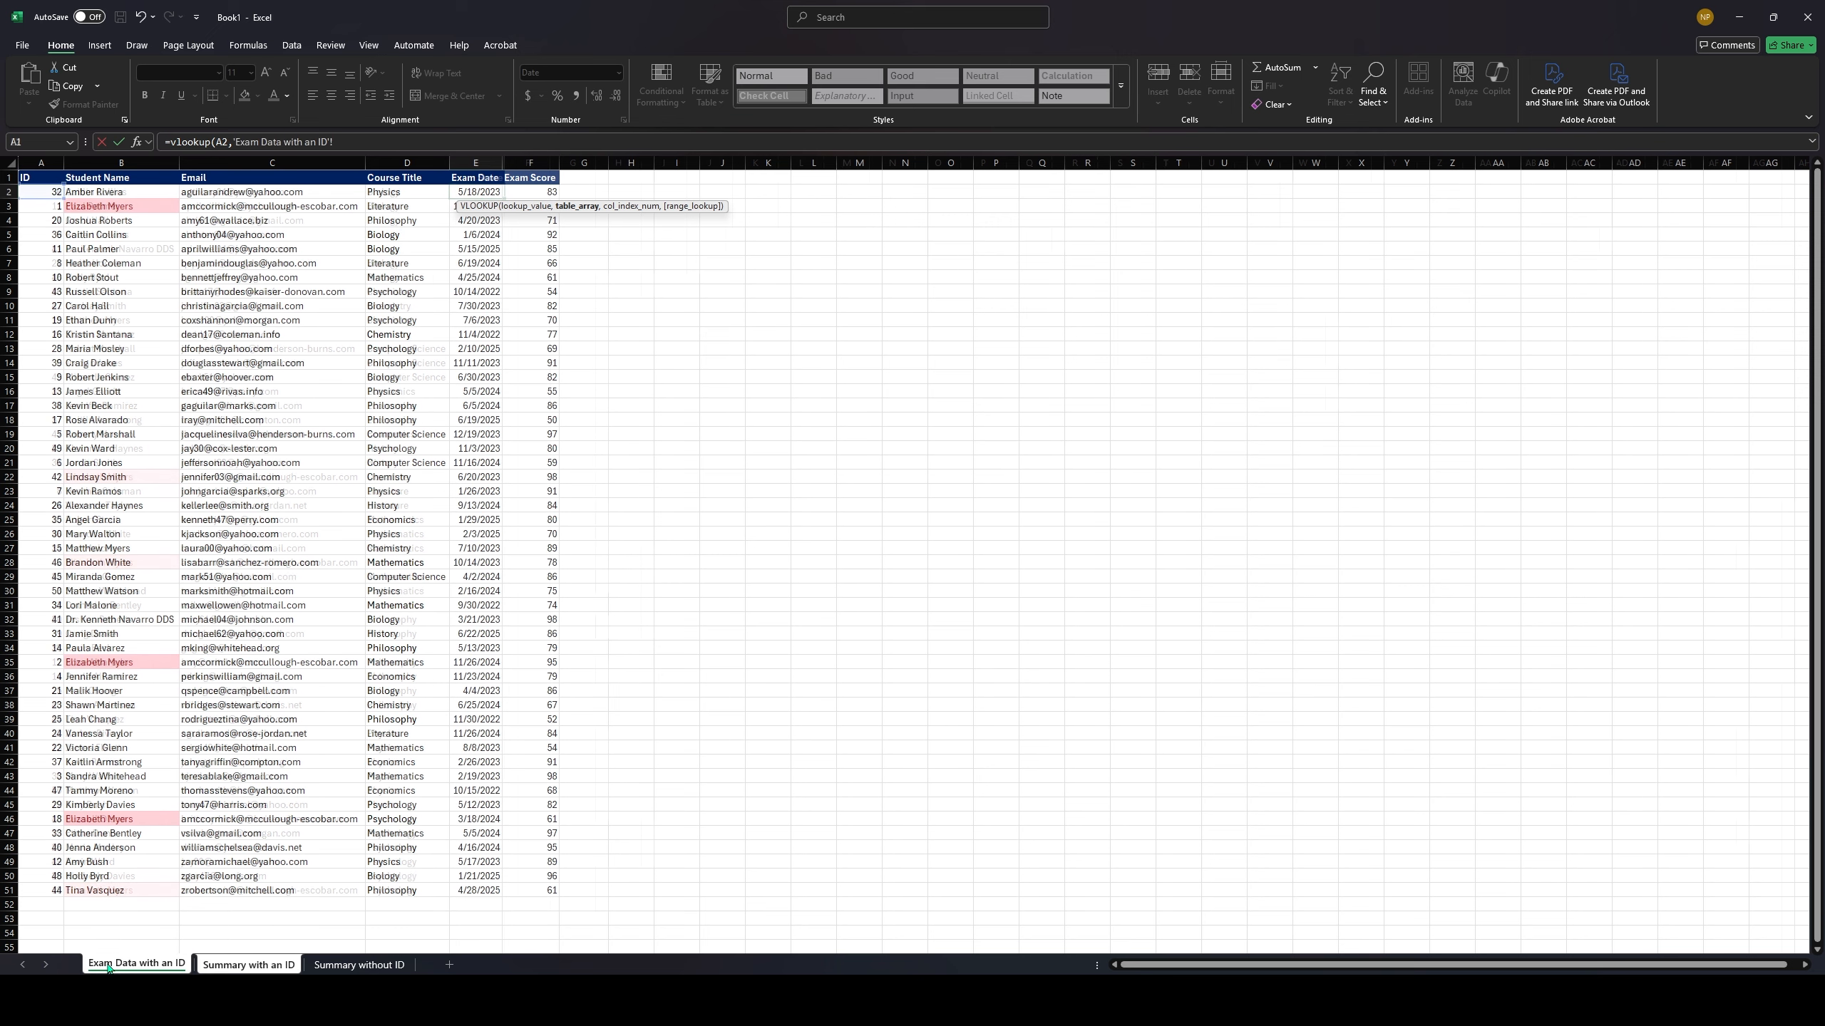
pyautogui.click(45, 166)
pyautogui.moveTo(45, 166); pyautogui.dragTo(515, 201)
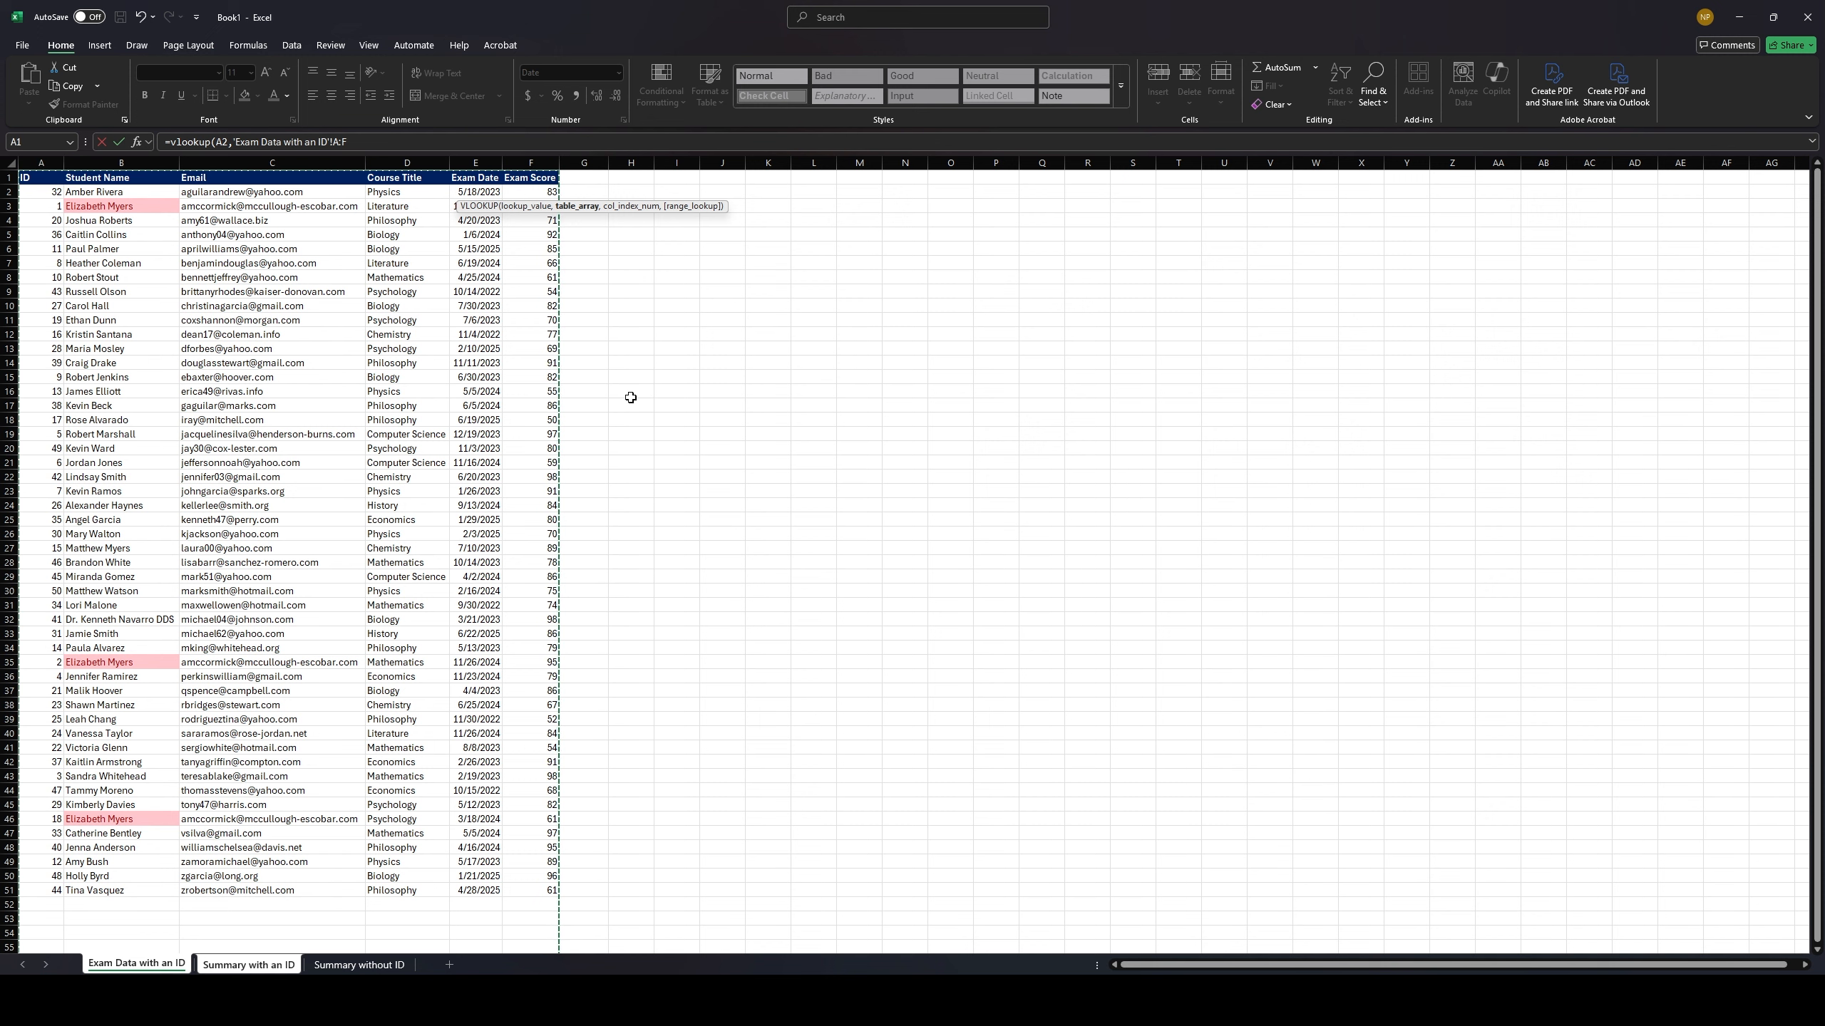
pyautogui.write(',')
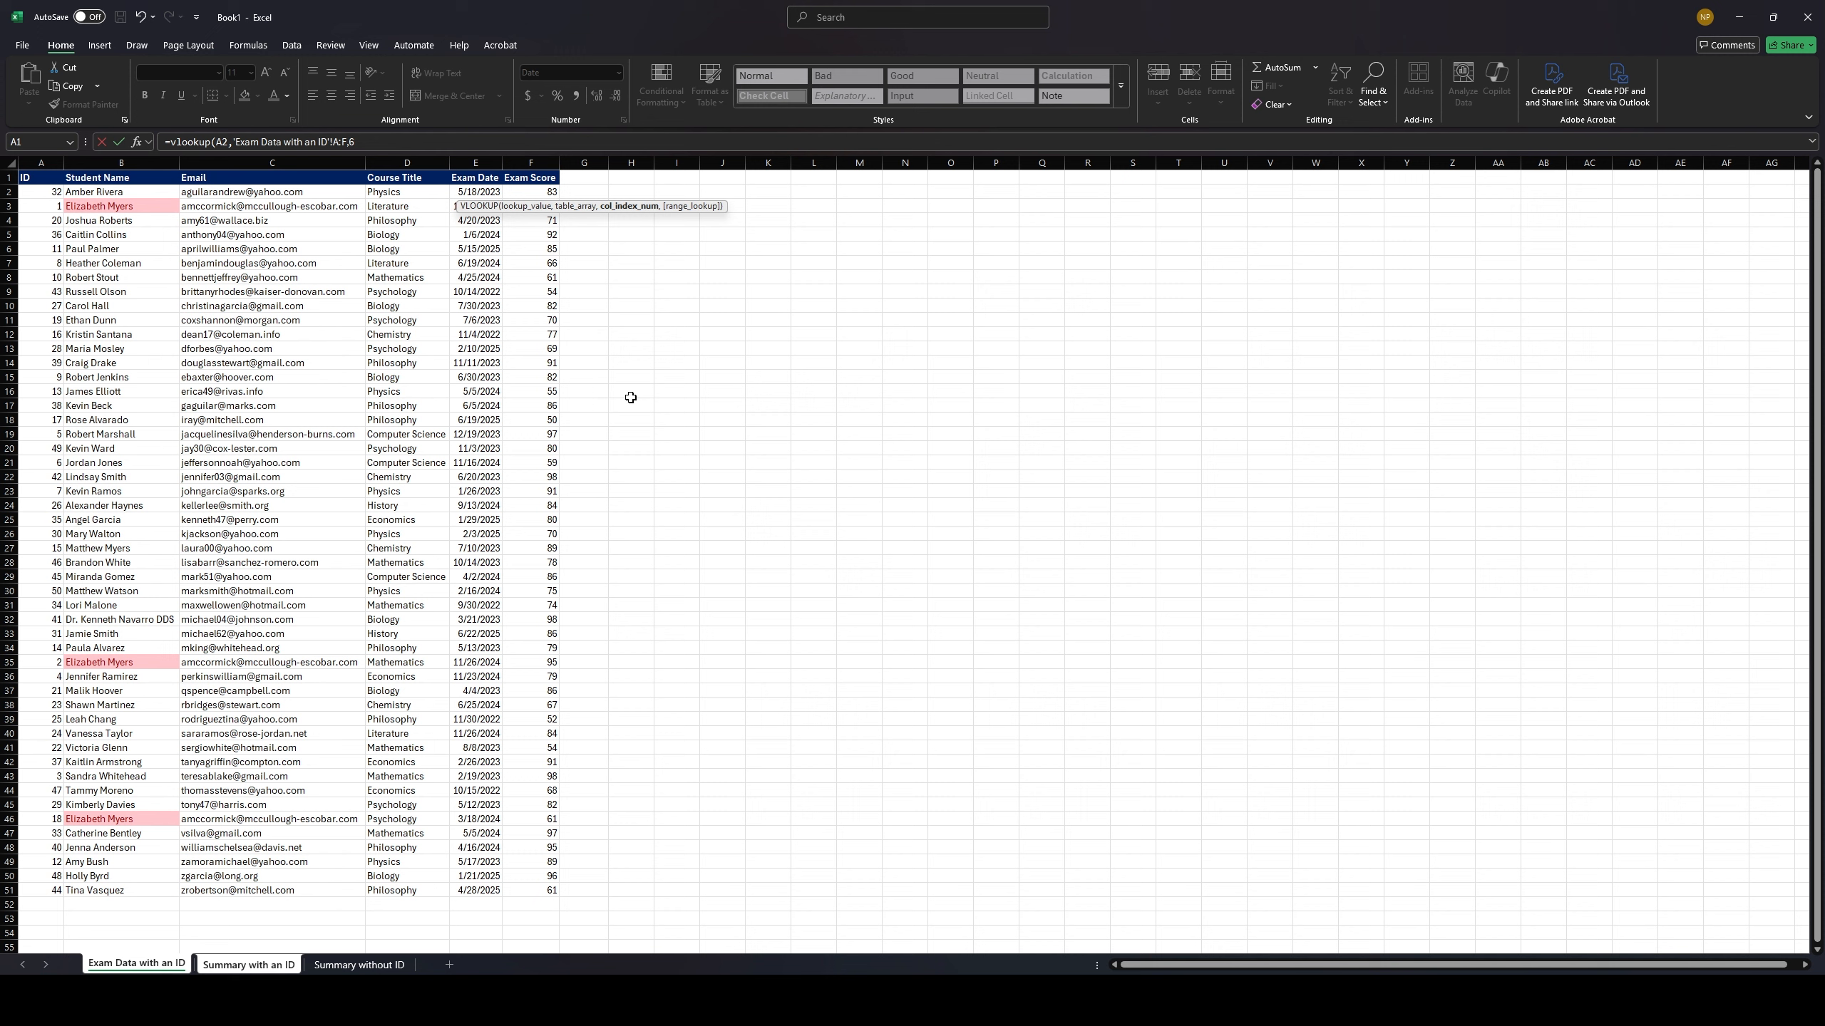
pyautogui.write('6,')
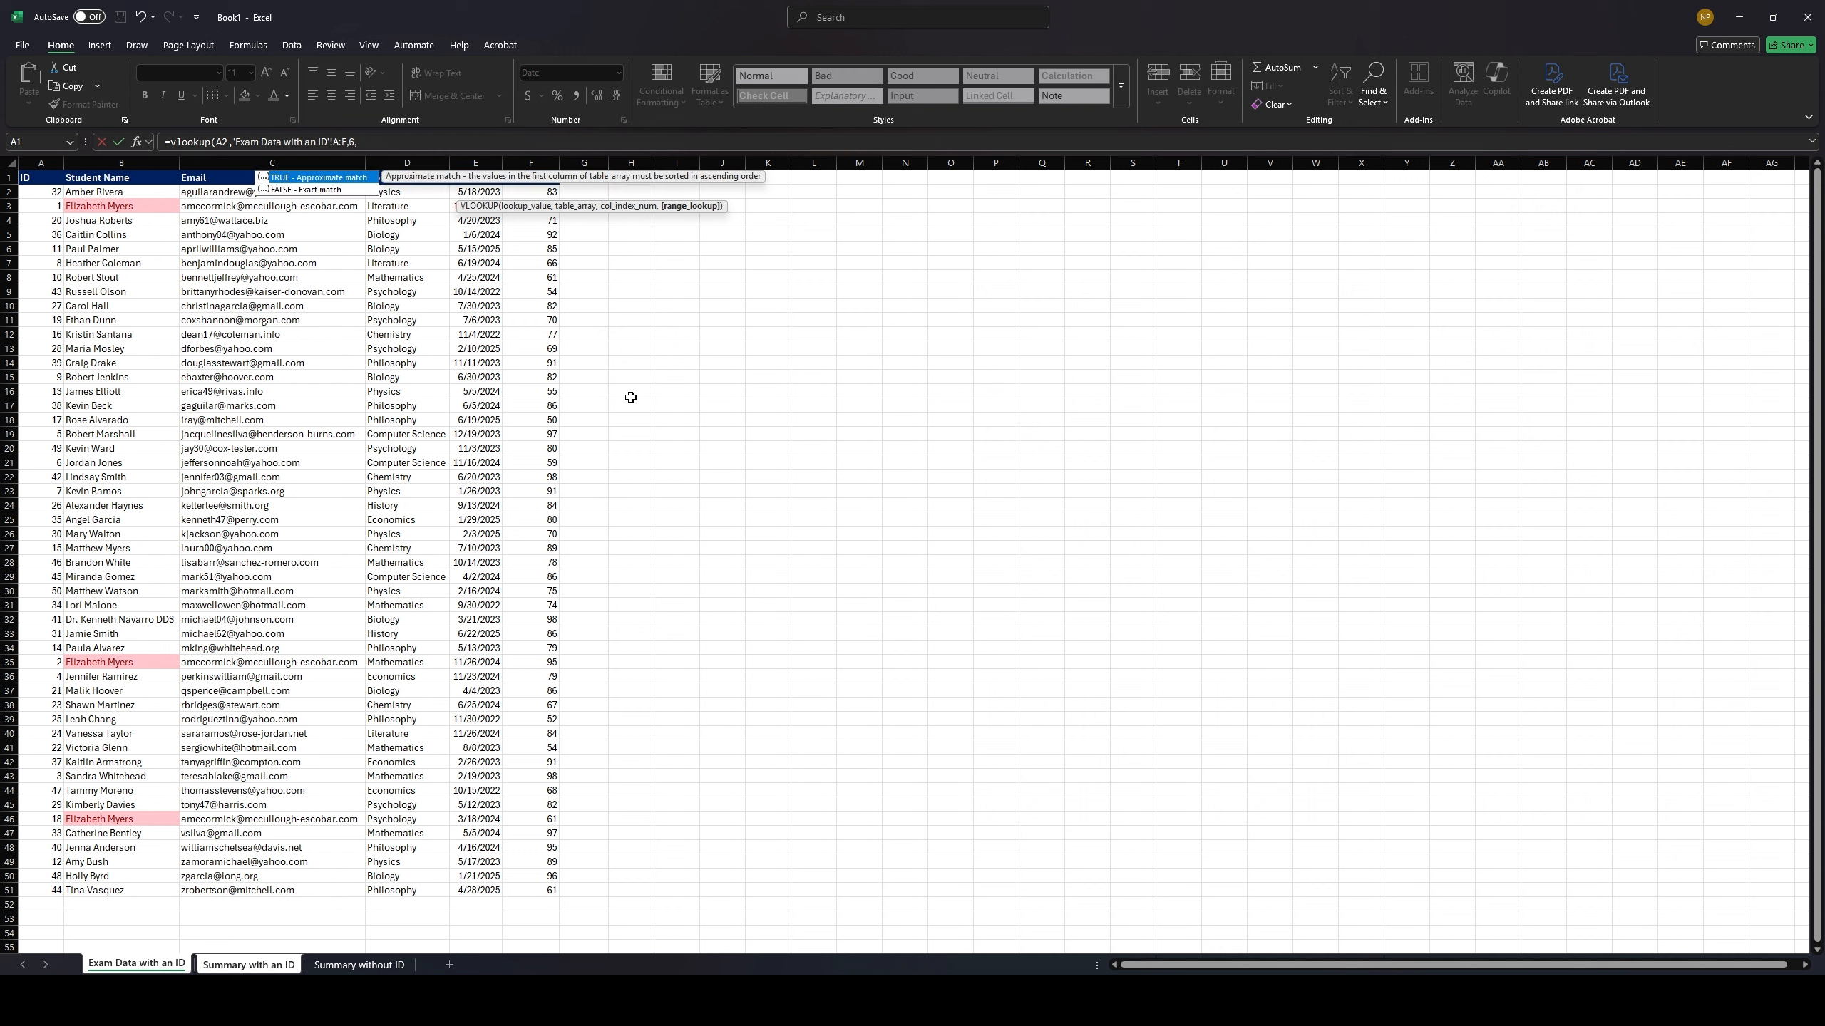
pyautogui.write('false)')
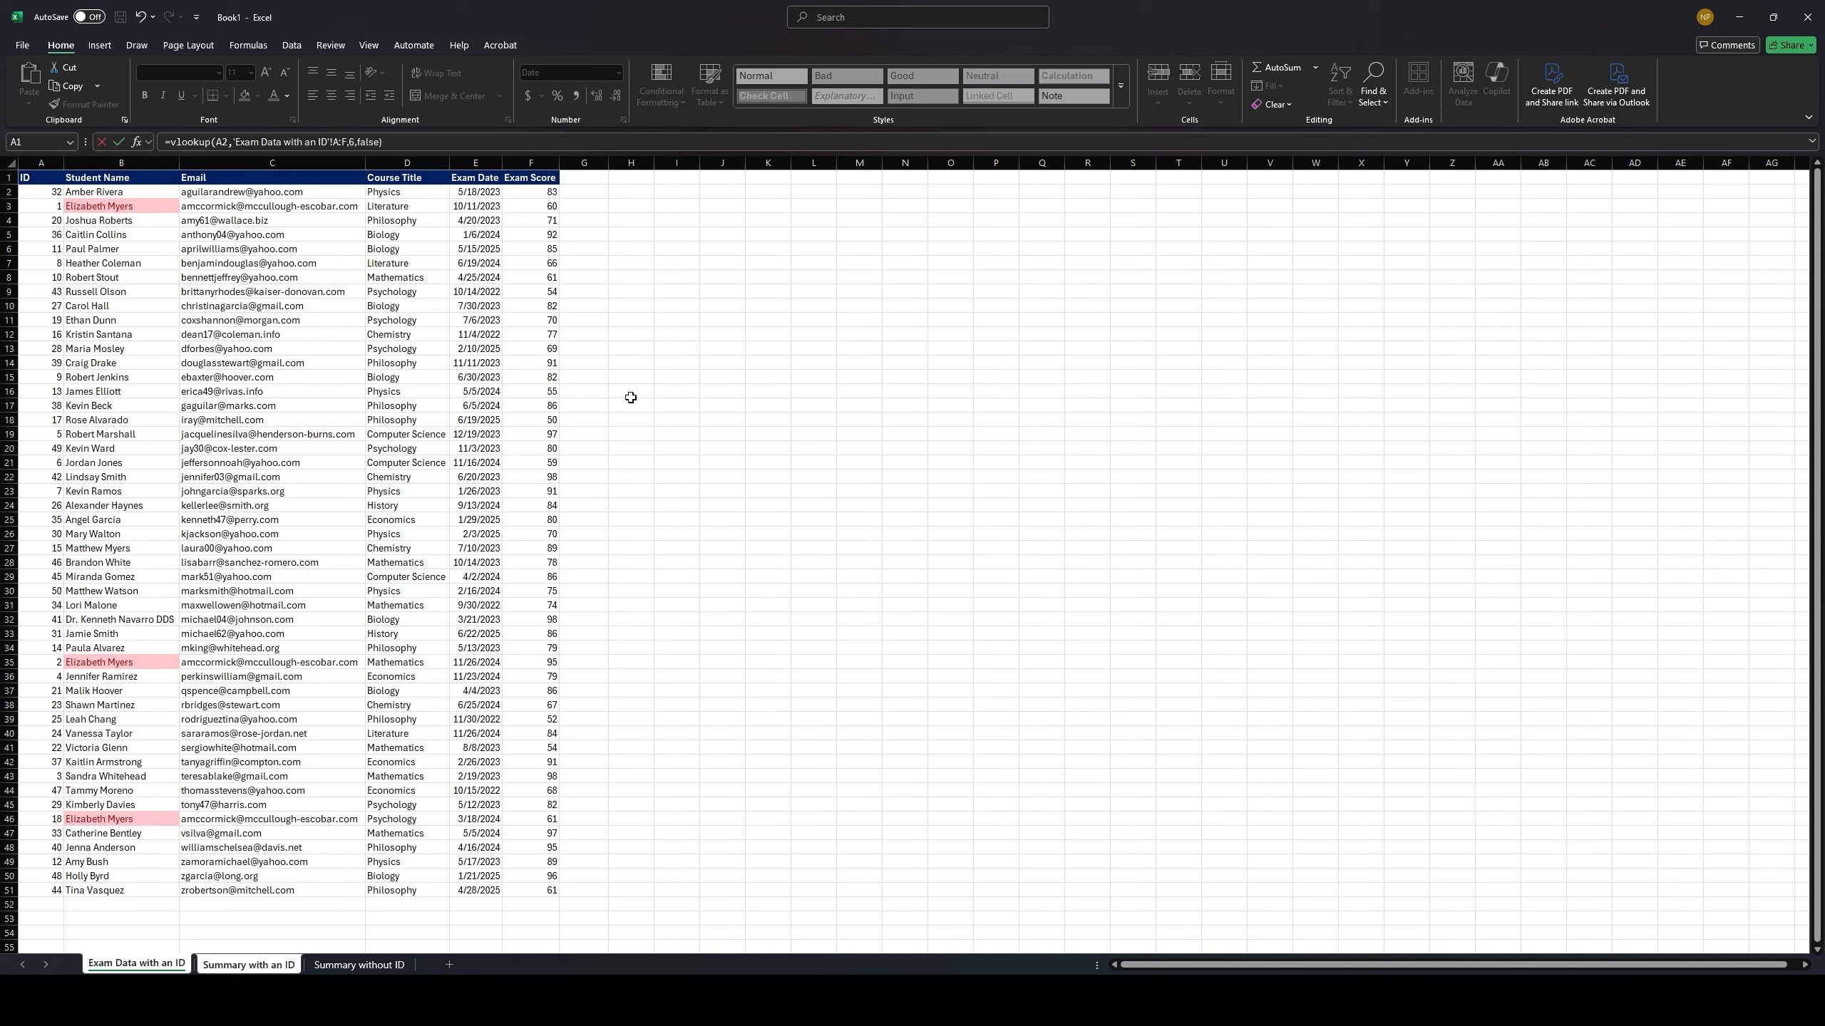
pyautogui.press('Return')
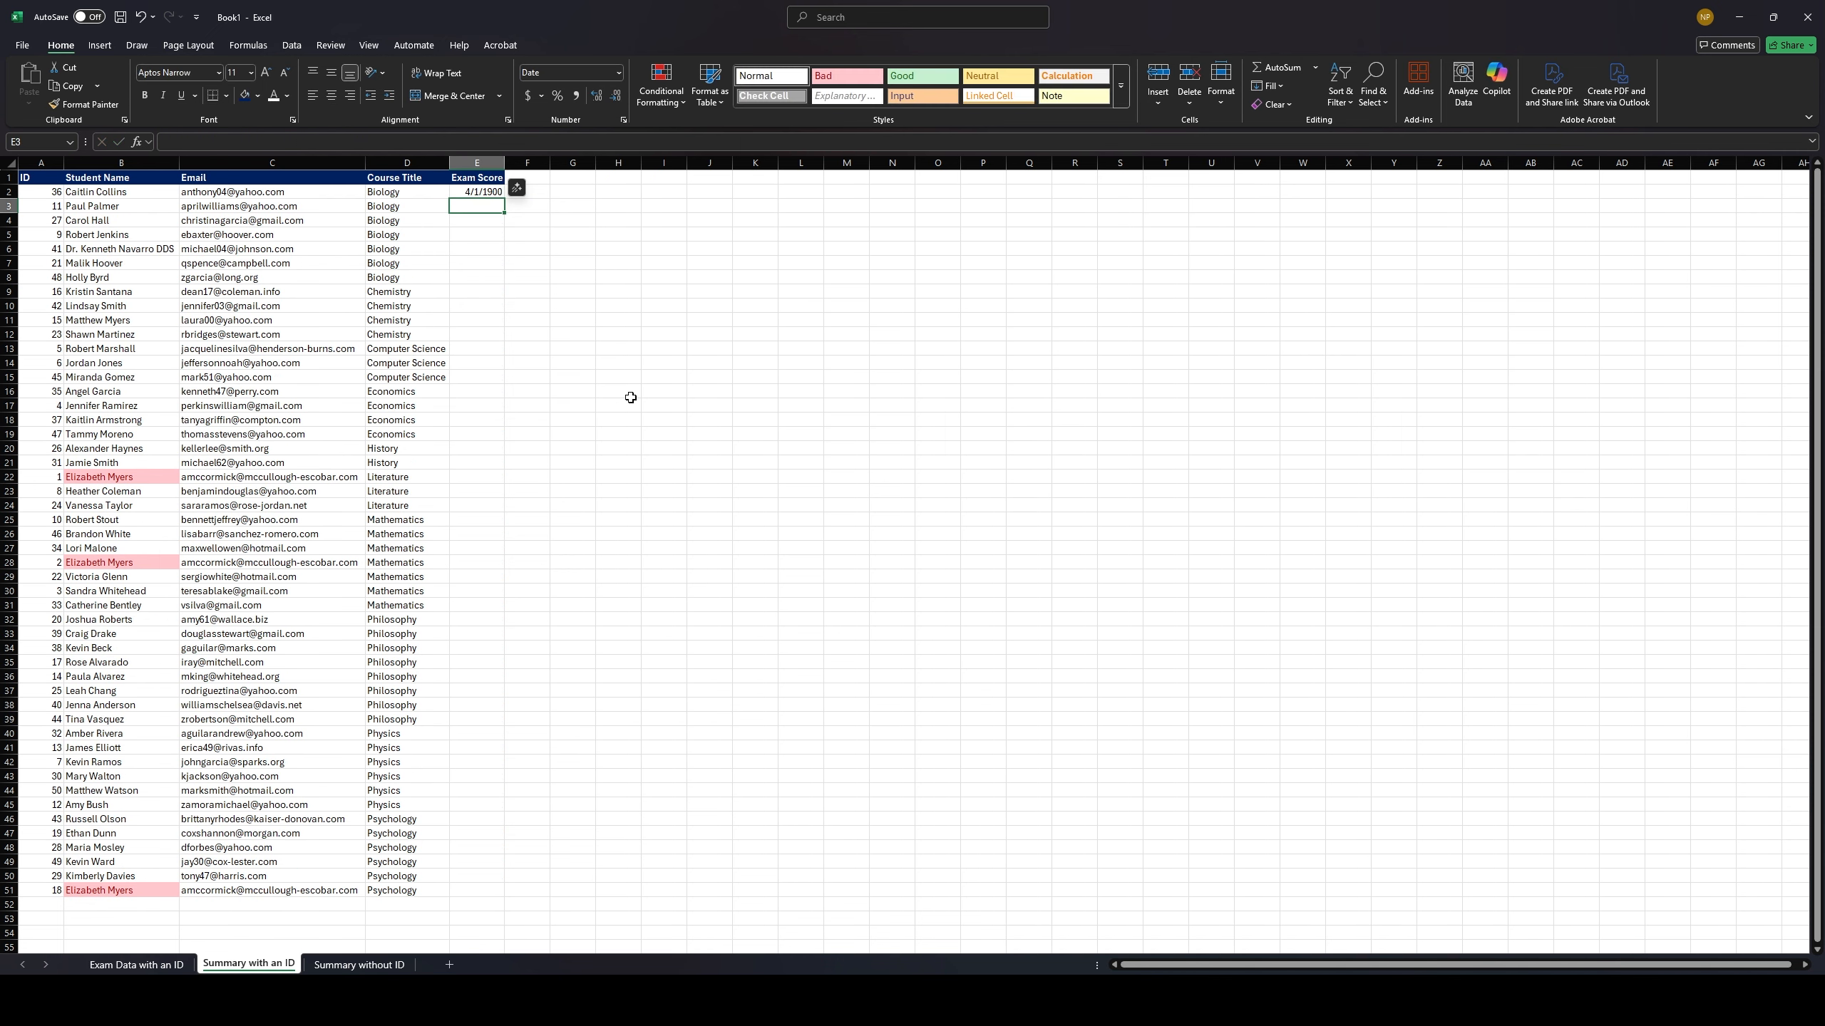
# Fill the E2 formula down through E51 and format the exam scores in comma style without decimals
pyautogui.click(471, 191)
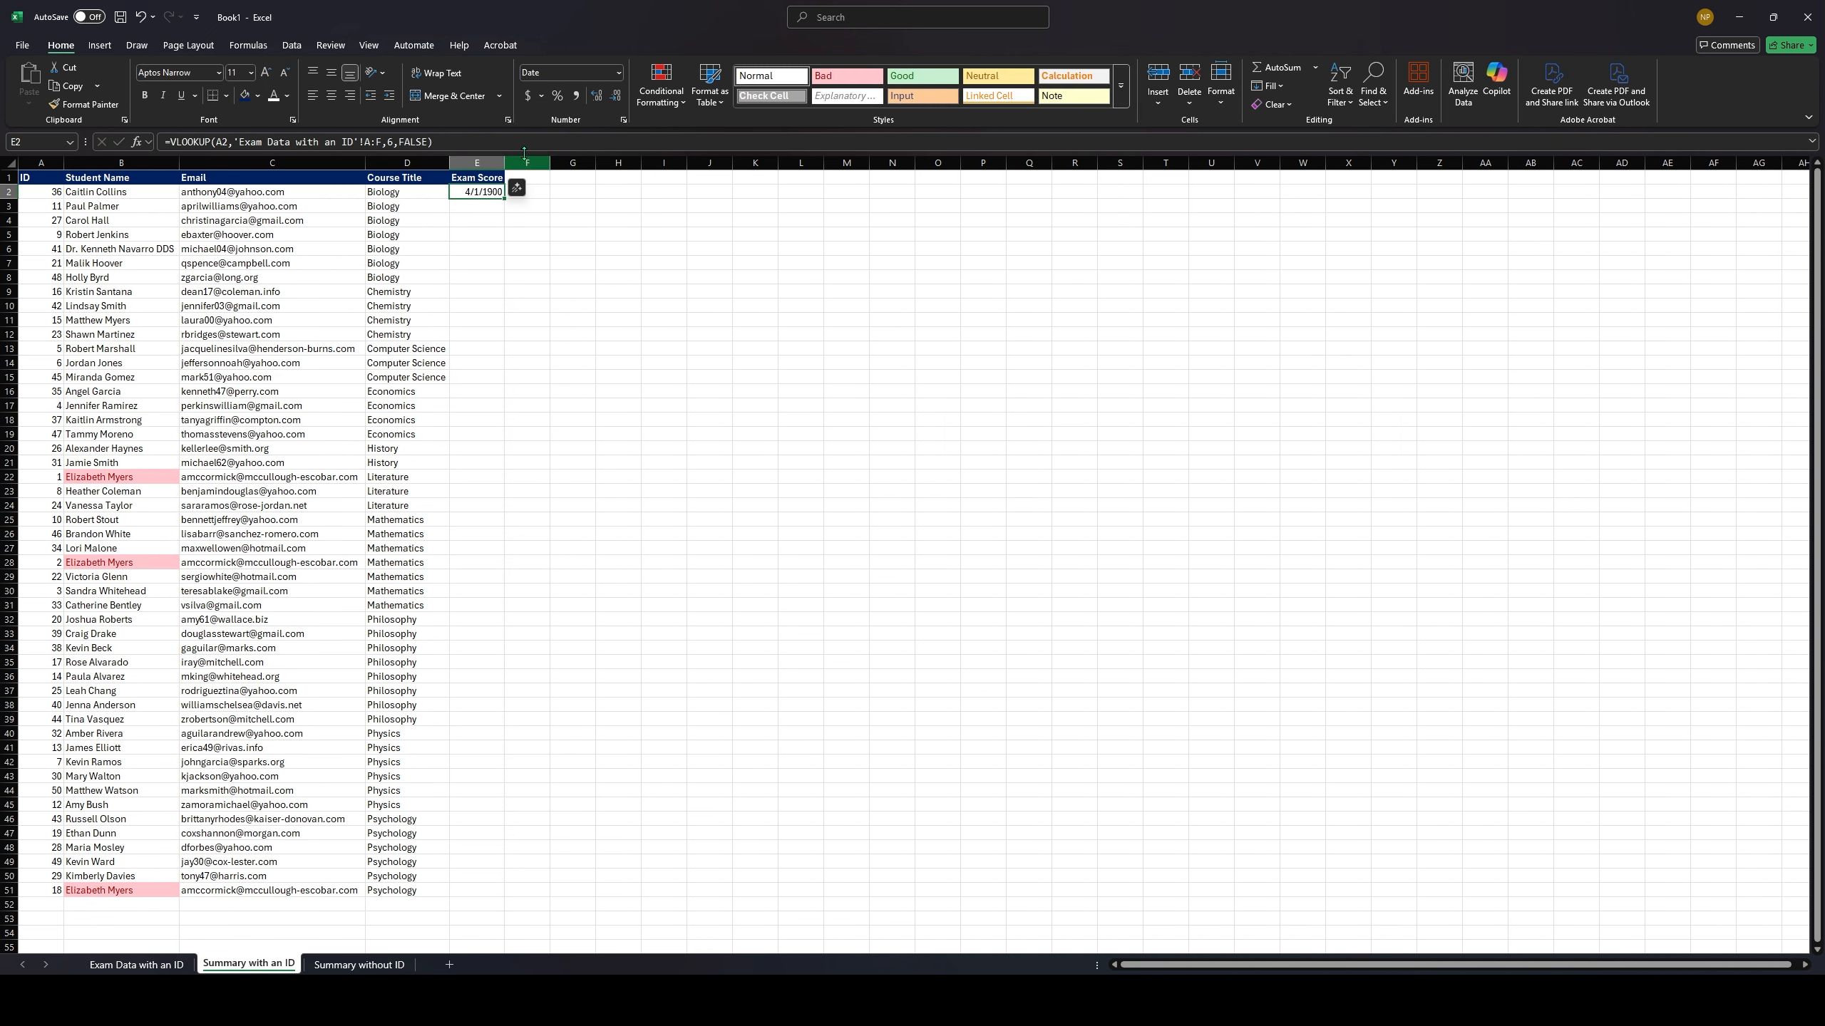
pyautogui.click(576, 96)
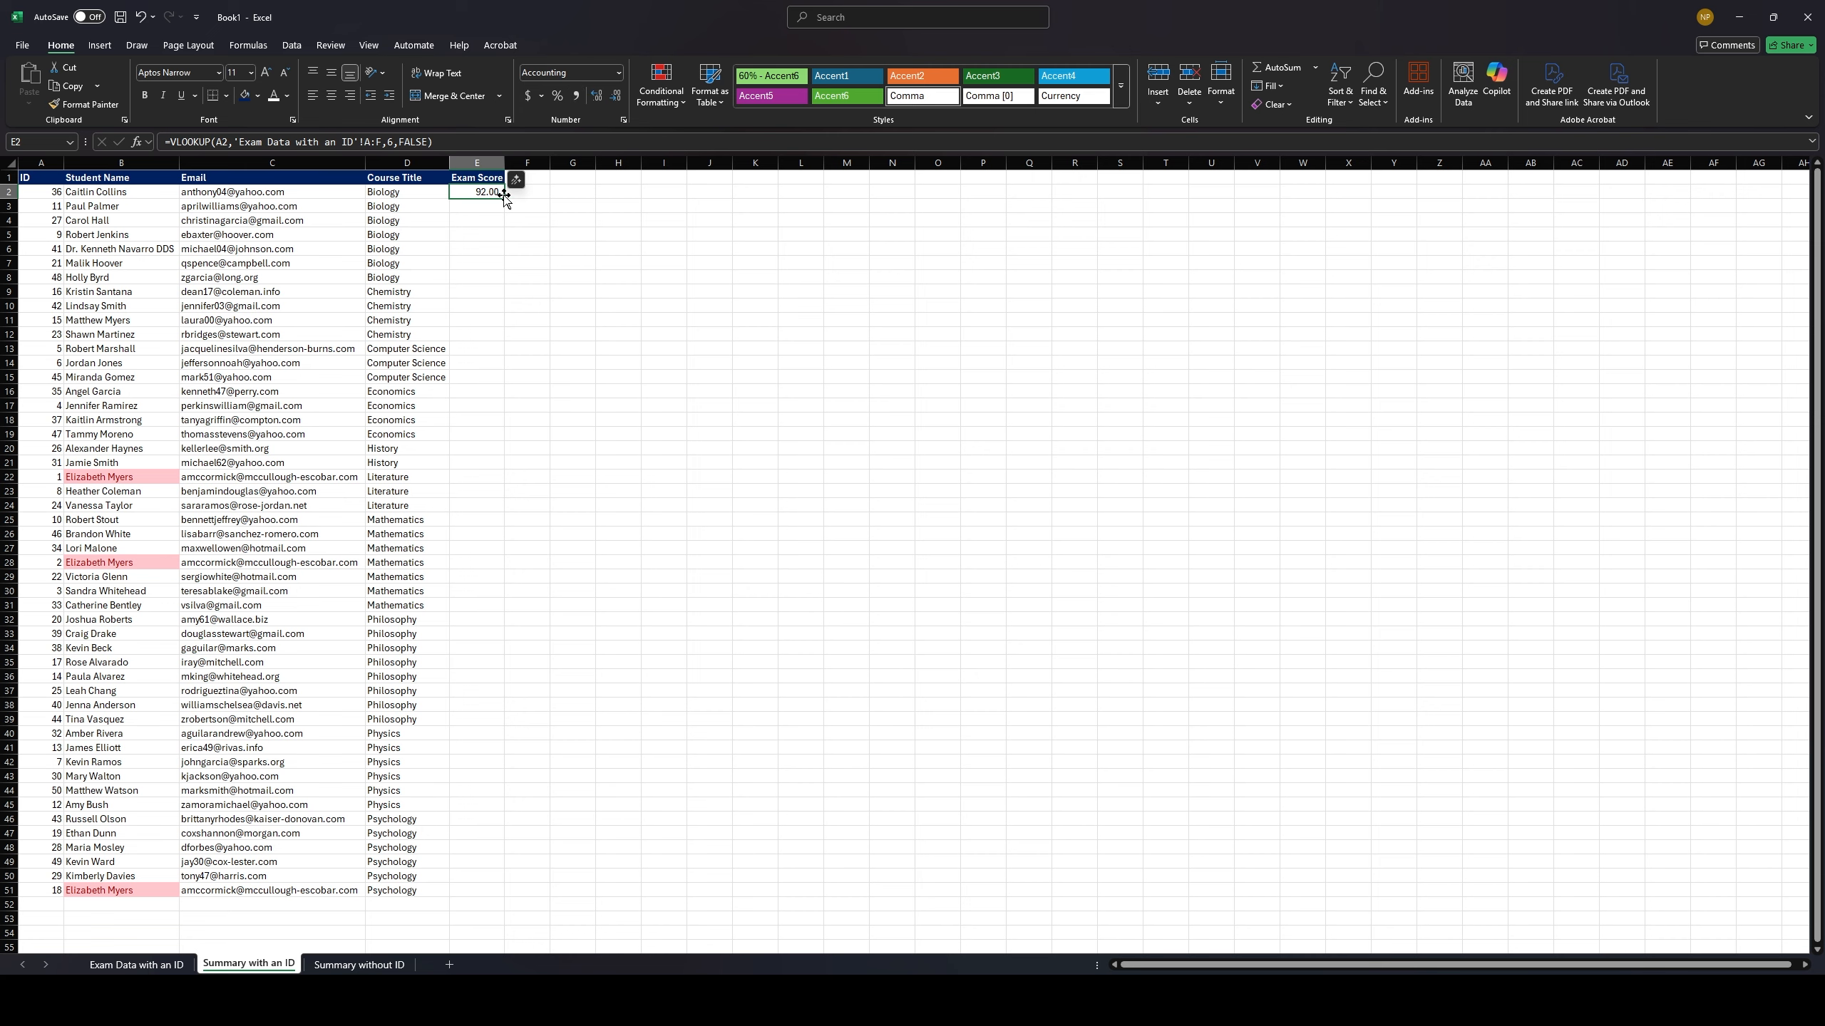
pyautogui.click(164, 969)
pyautogui.click(252, 964)
pyautogui.moveTo(505, 194); pyautogui.dragTo(576, 895)
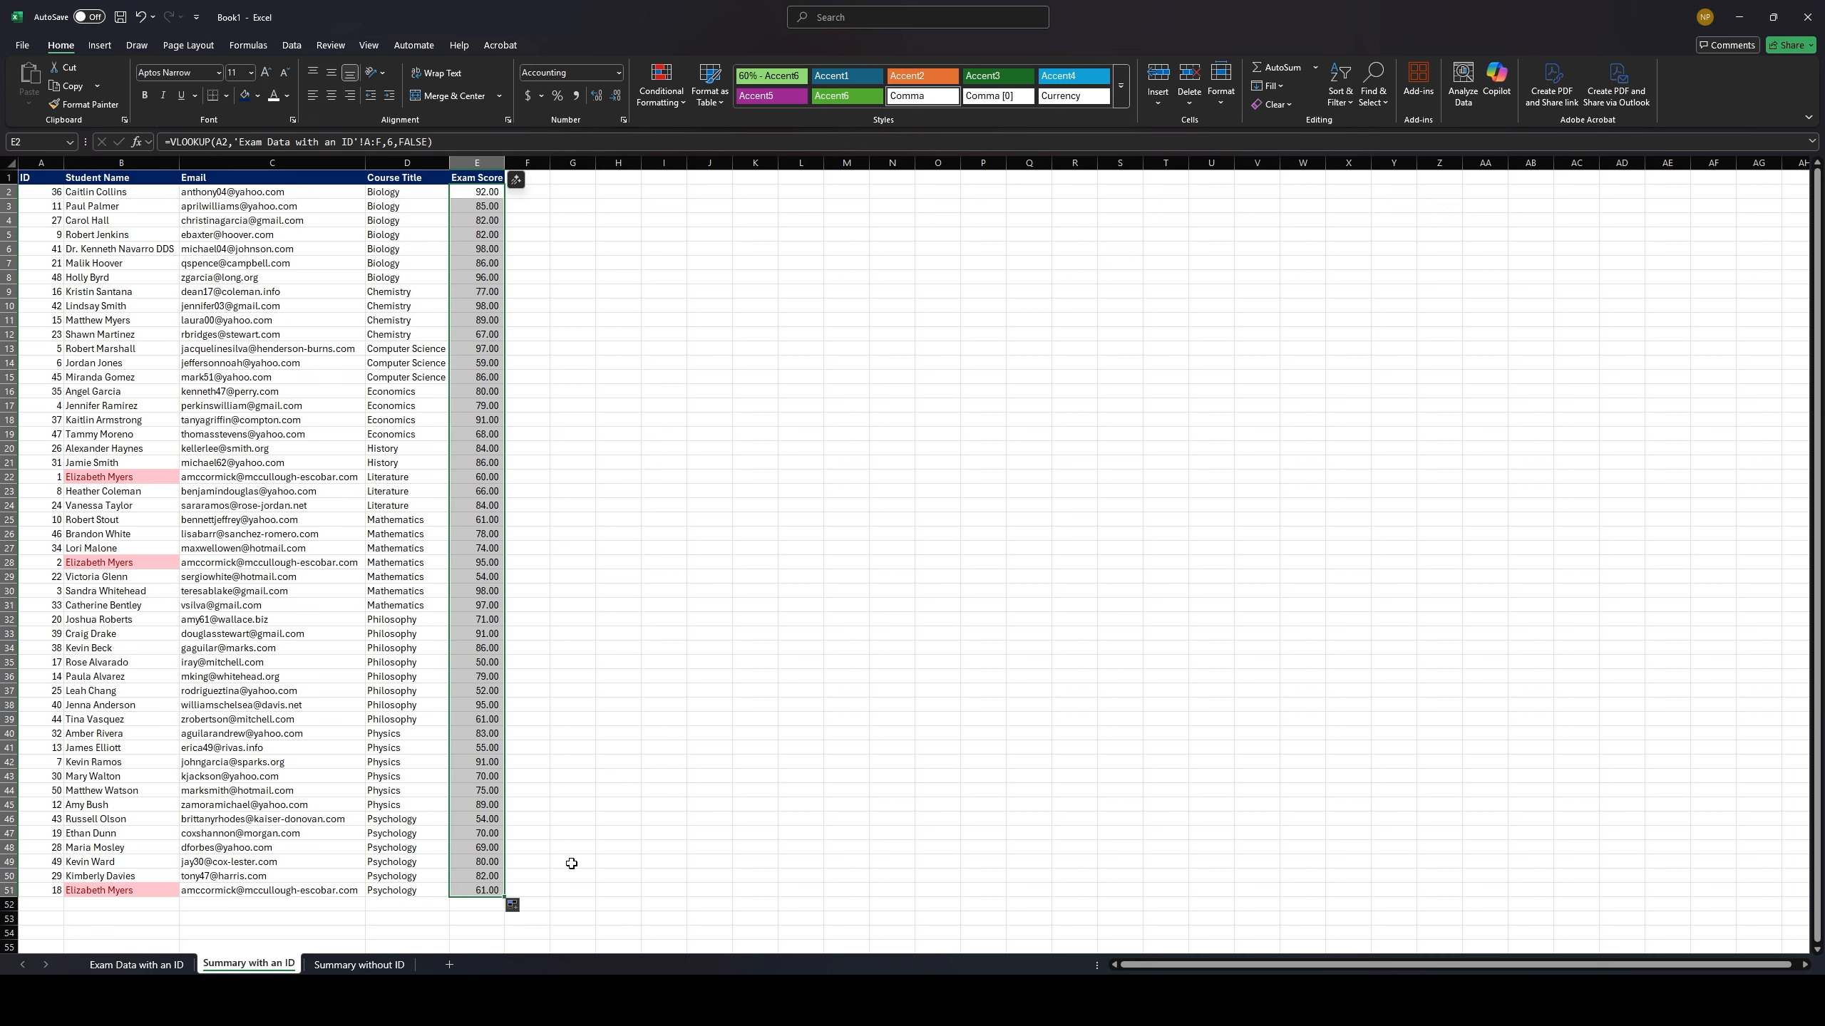
pyautogui.click(617, 95)
pyautogui.click(616, 96)
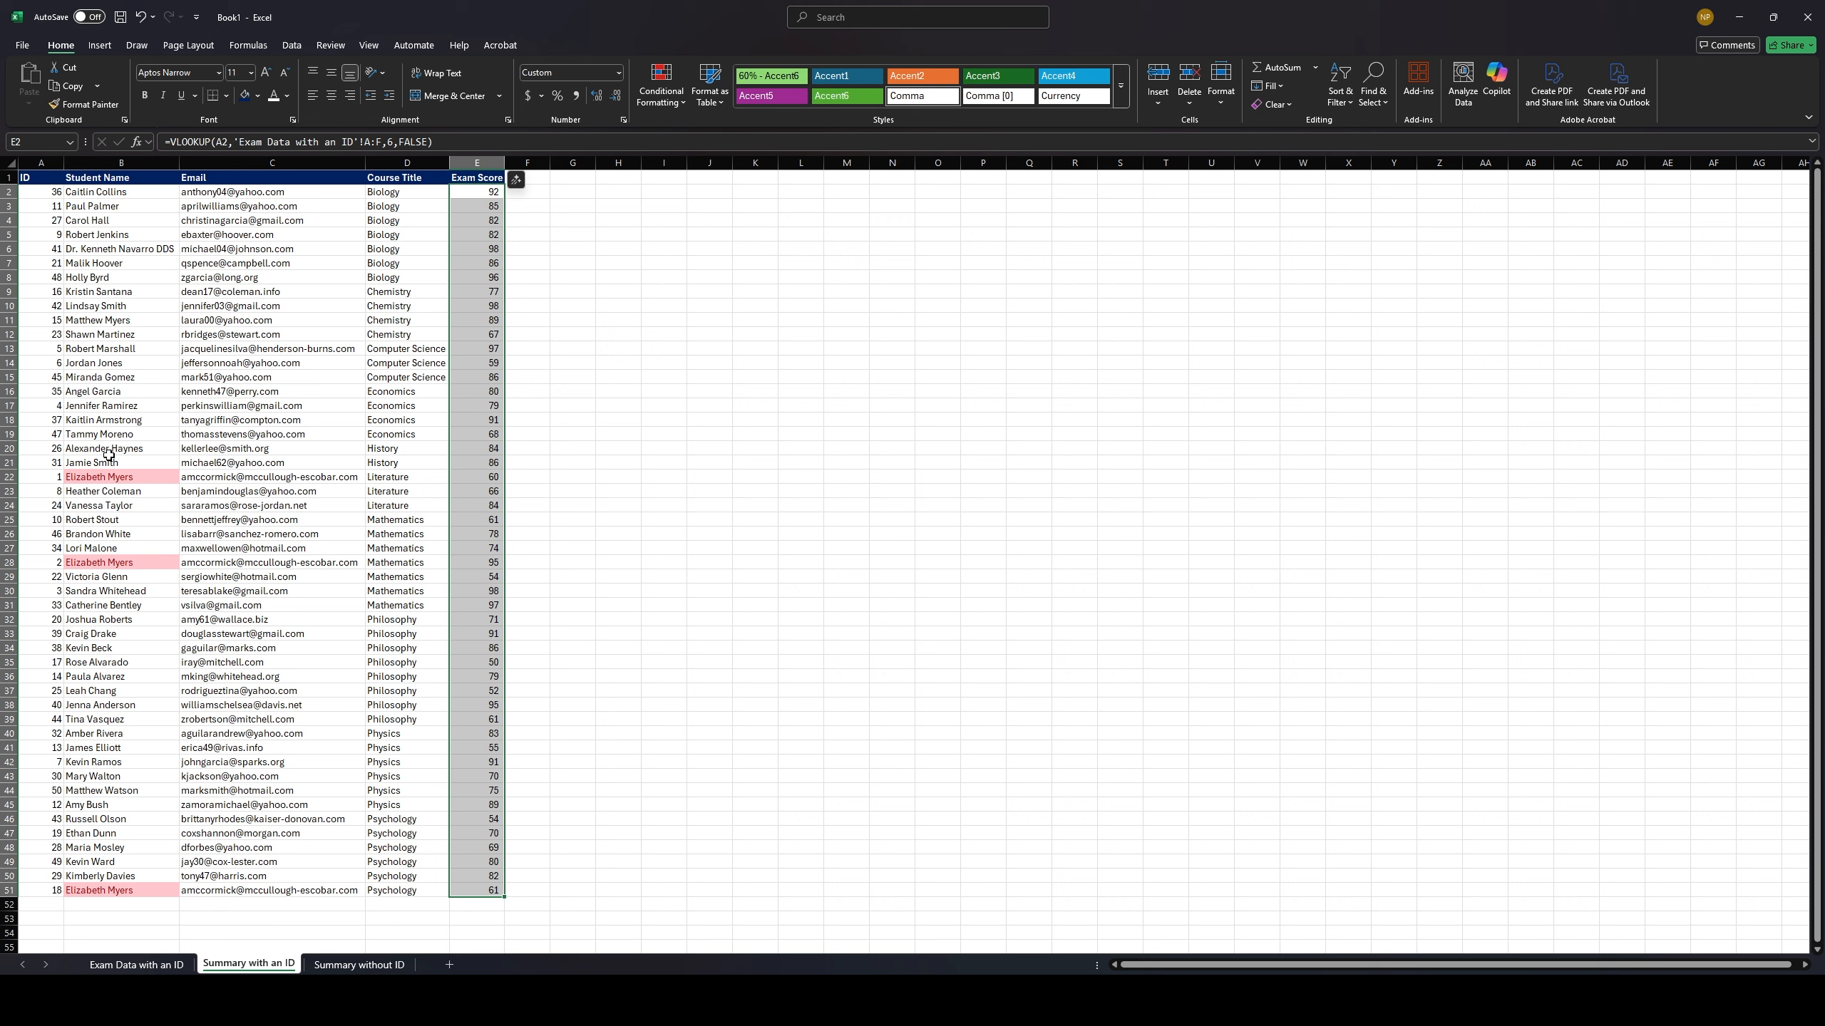
# Check the exam scores and lookup formulas of the three highlighted duplicate student rows 22, 28 and 51 against their IDs
pyautogui.moveTo(58, 477); pyautogui.dragTo(494, 476)
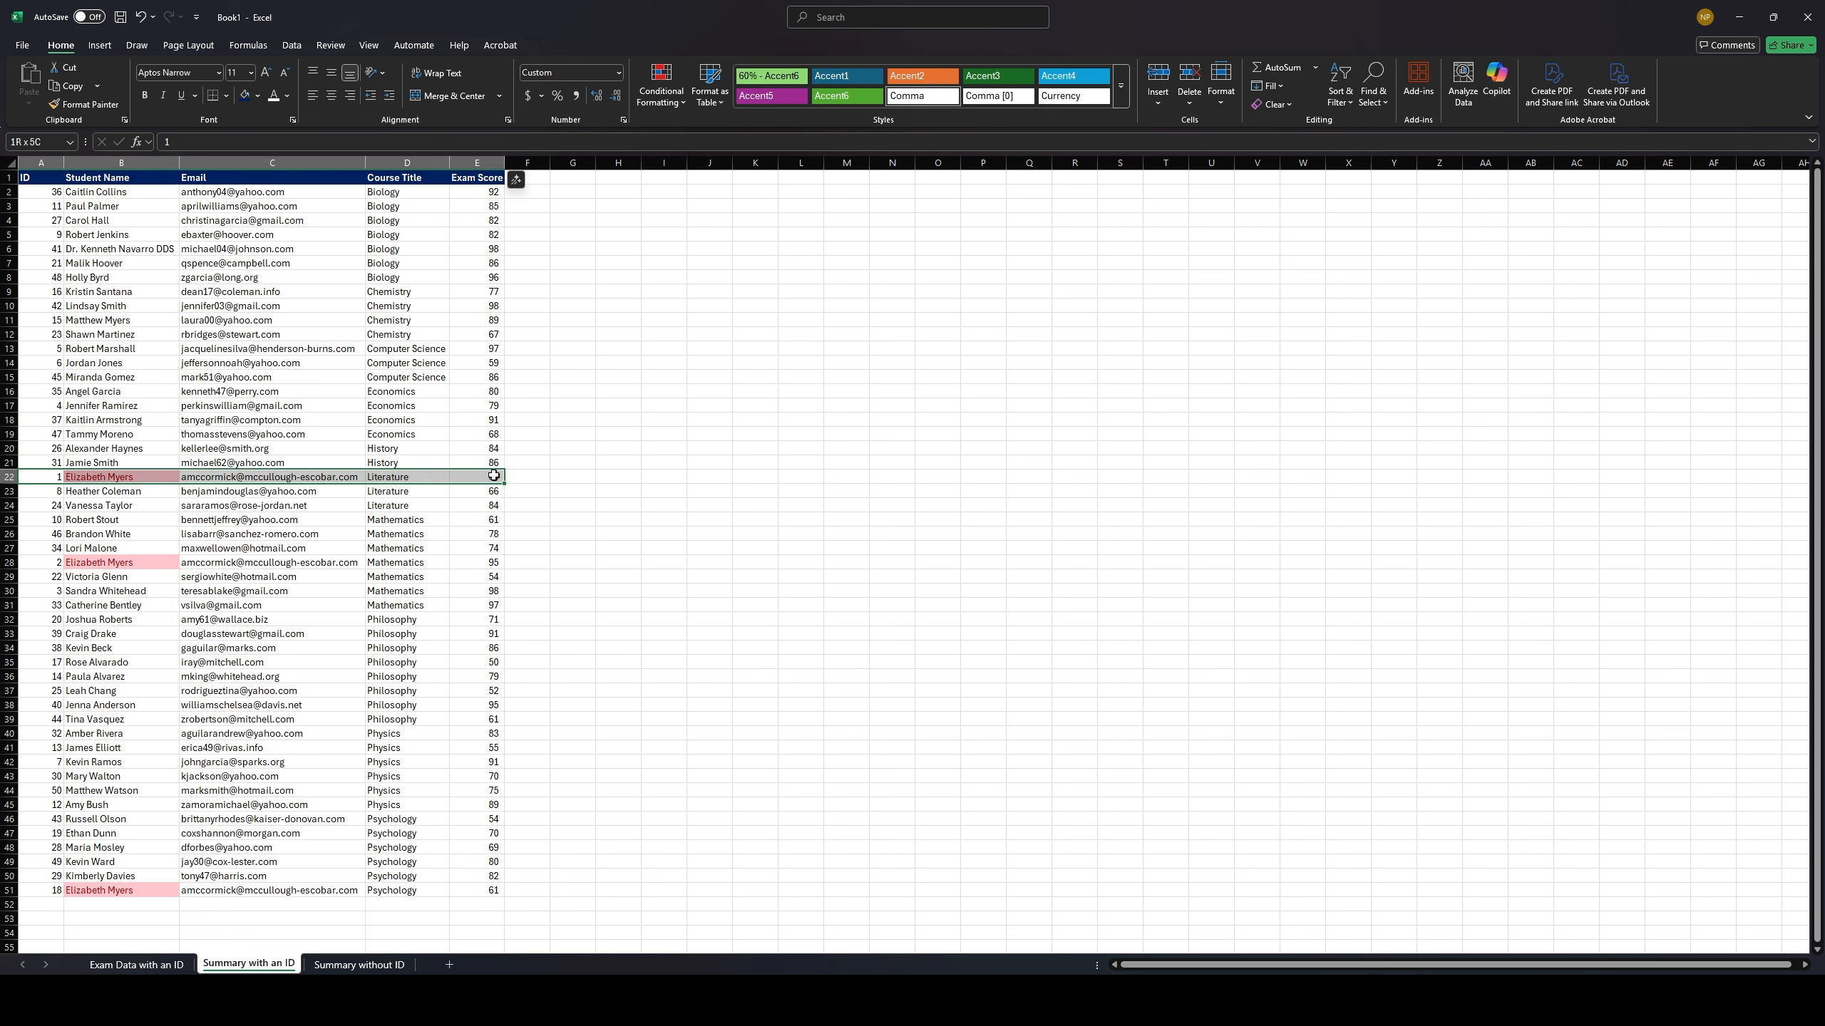
pyautogui.click(493, 476)
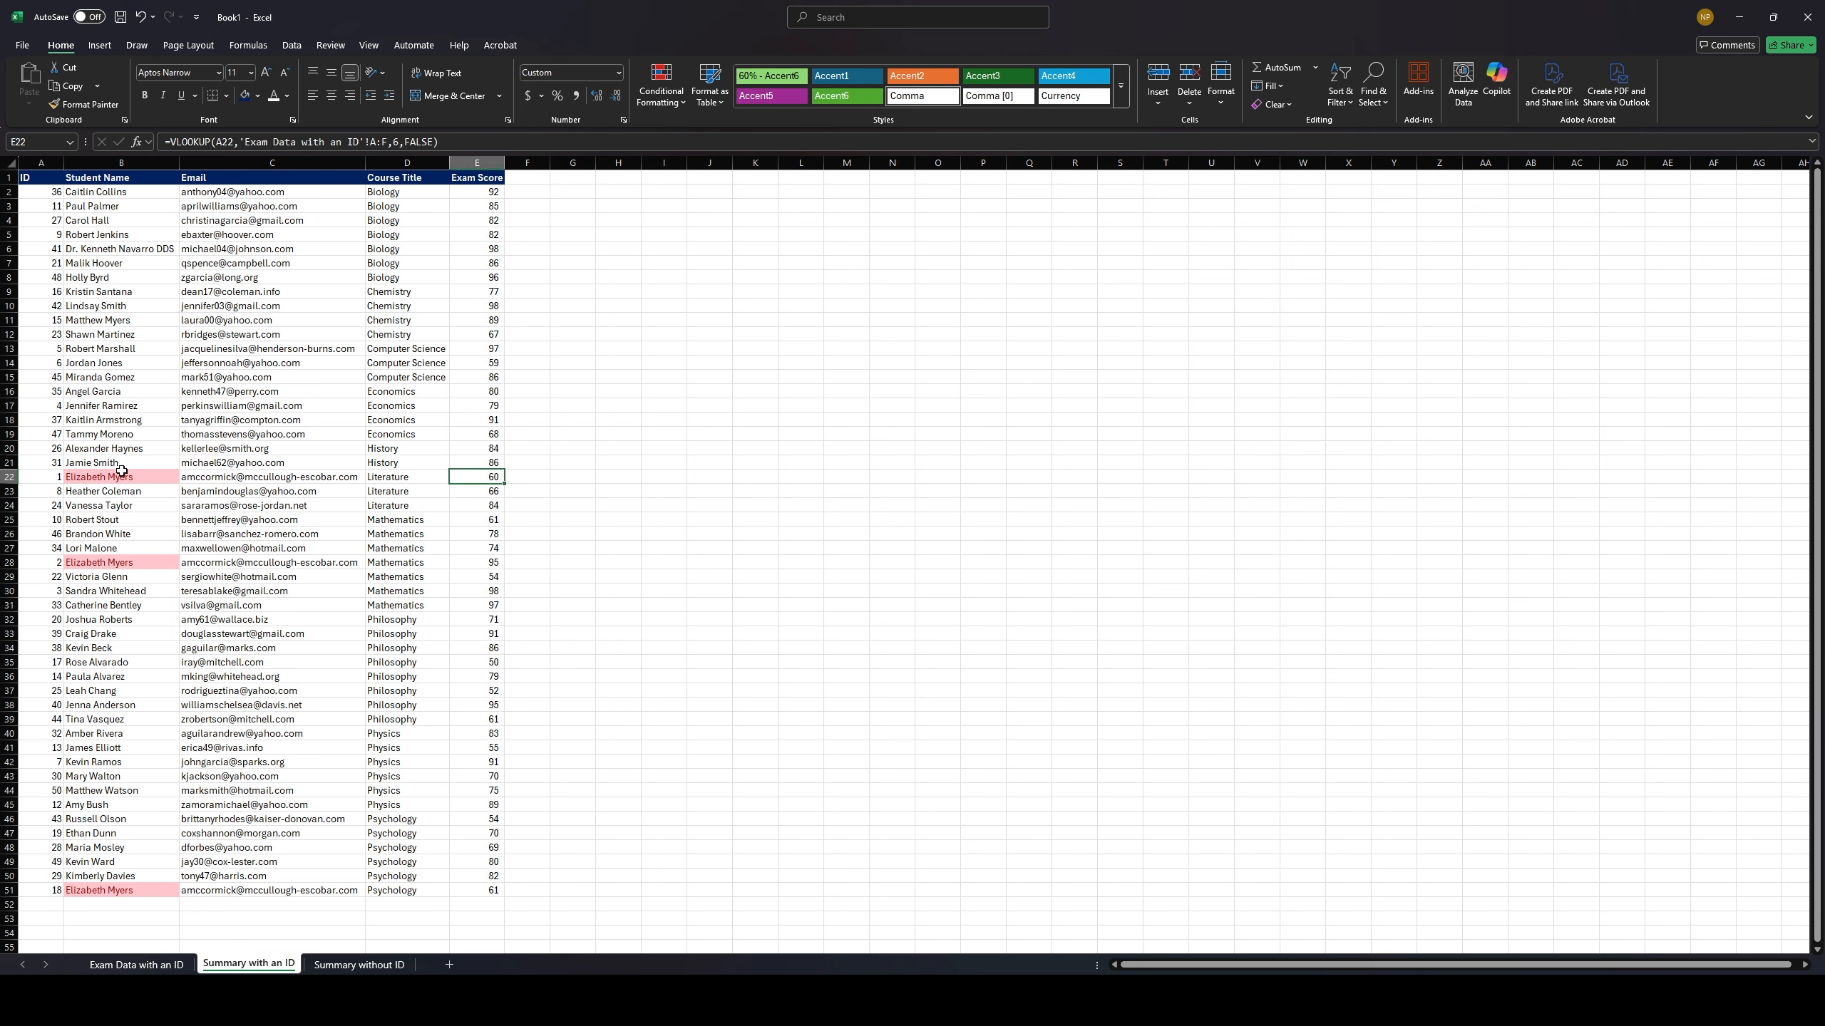
pyautogui.click(51, 476)
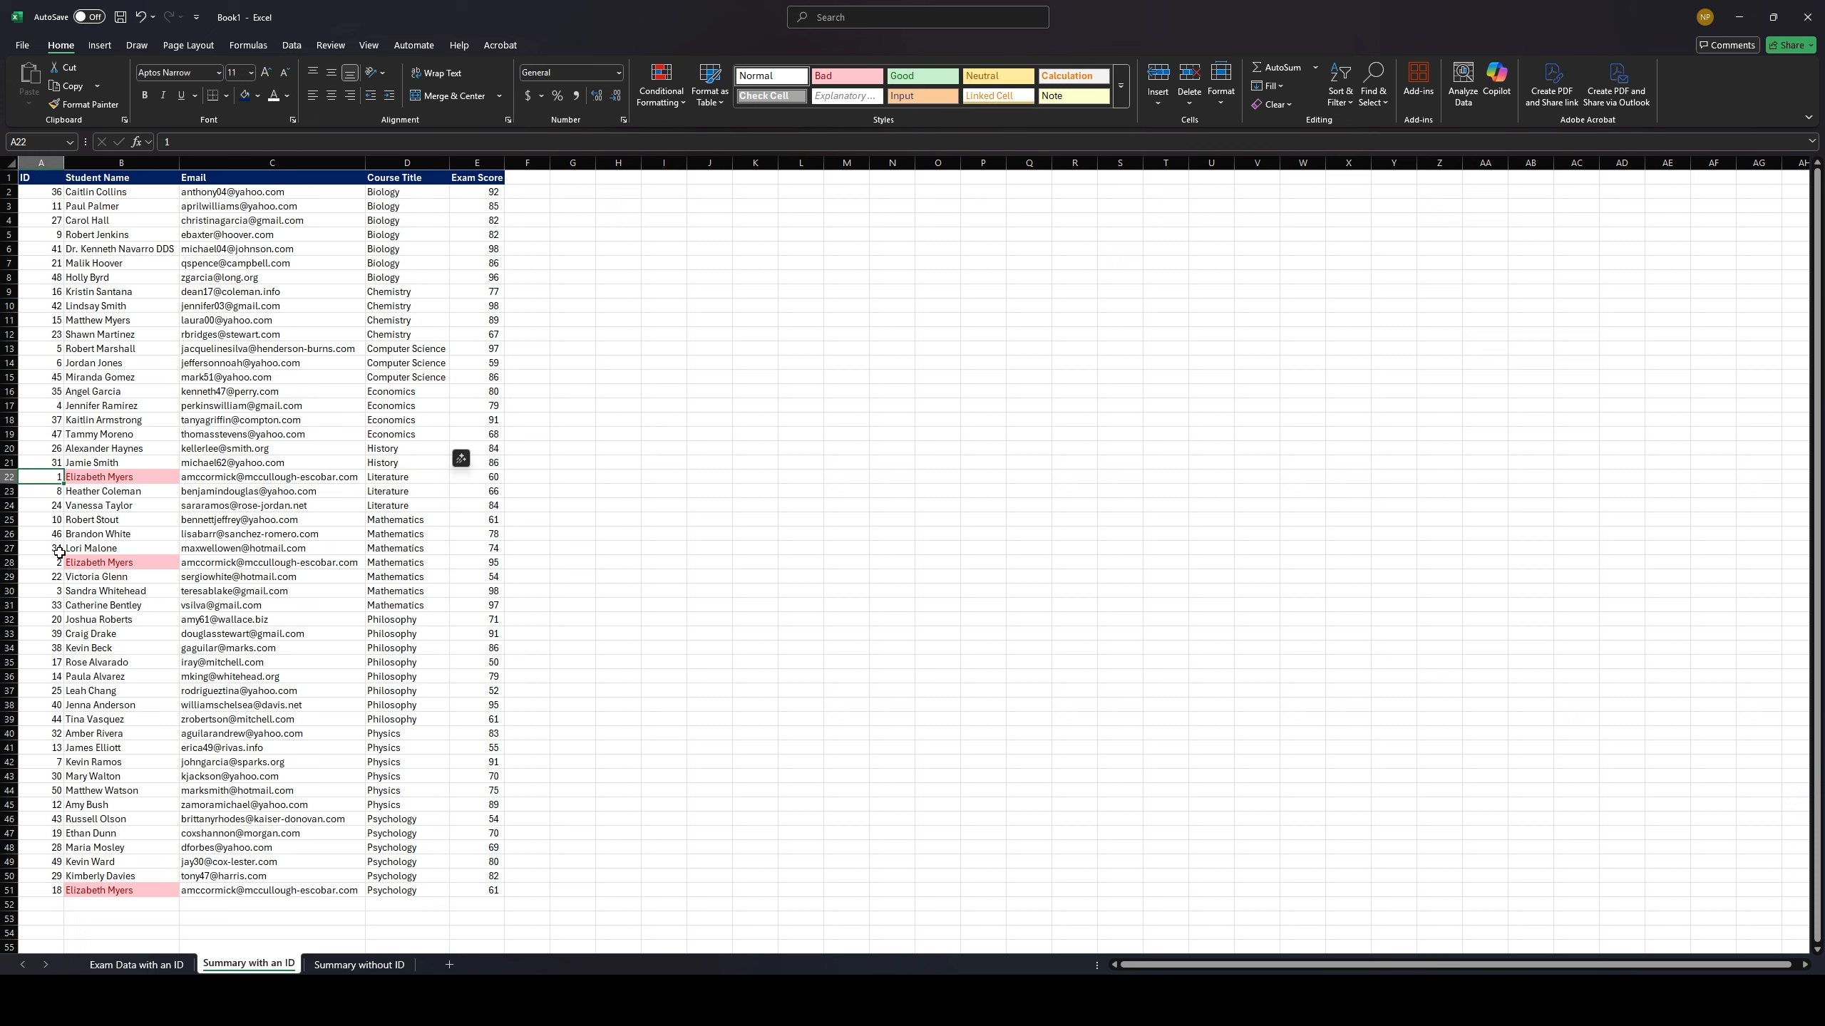
pyautogui.click(480, 480)
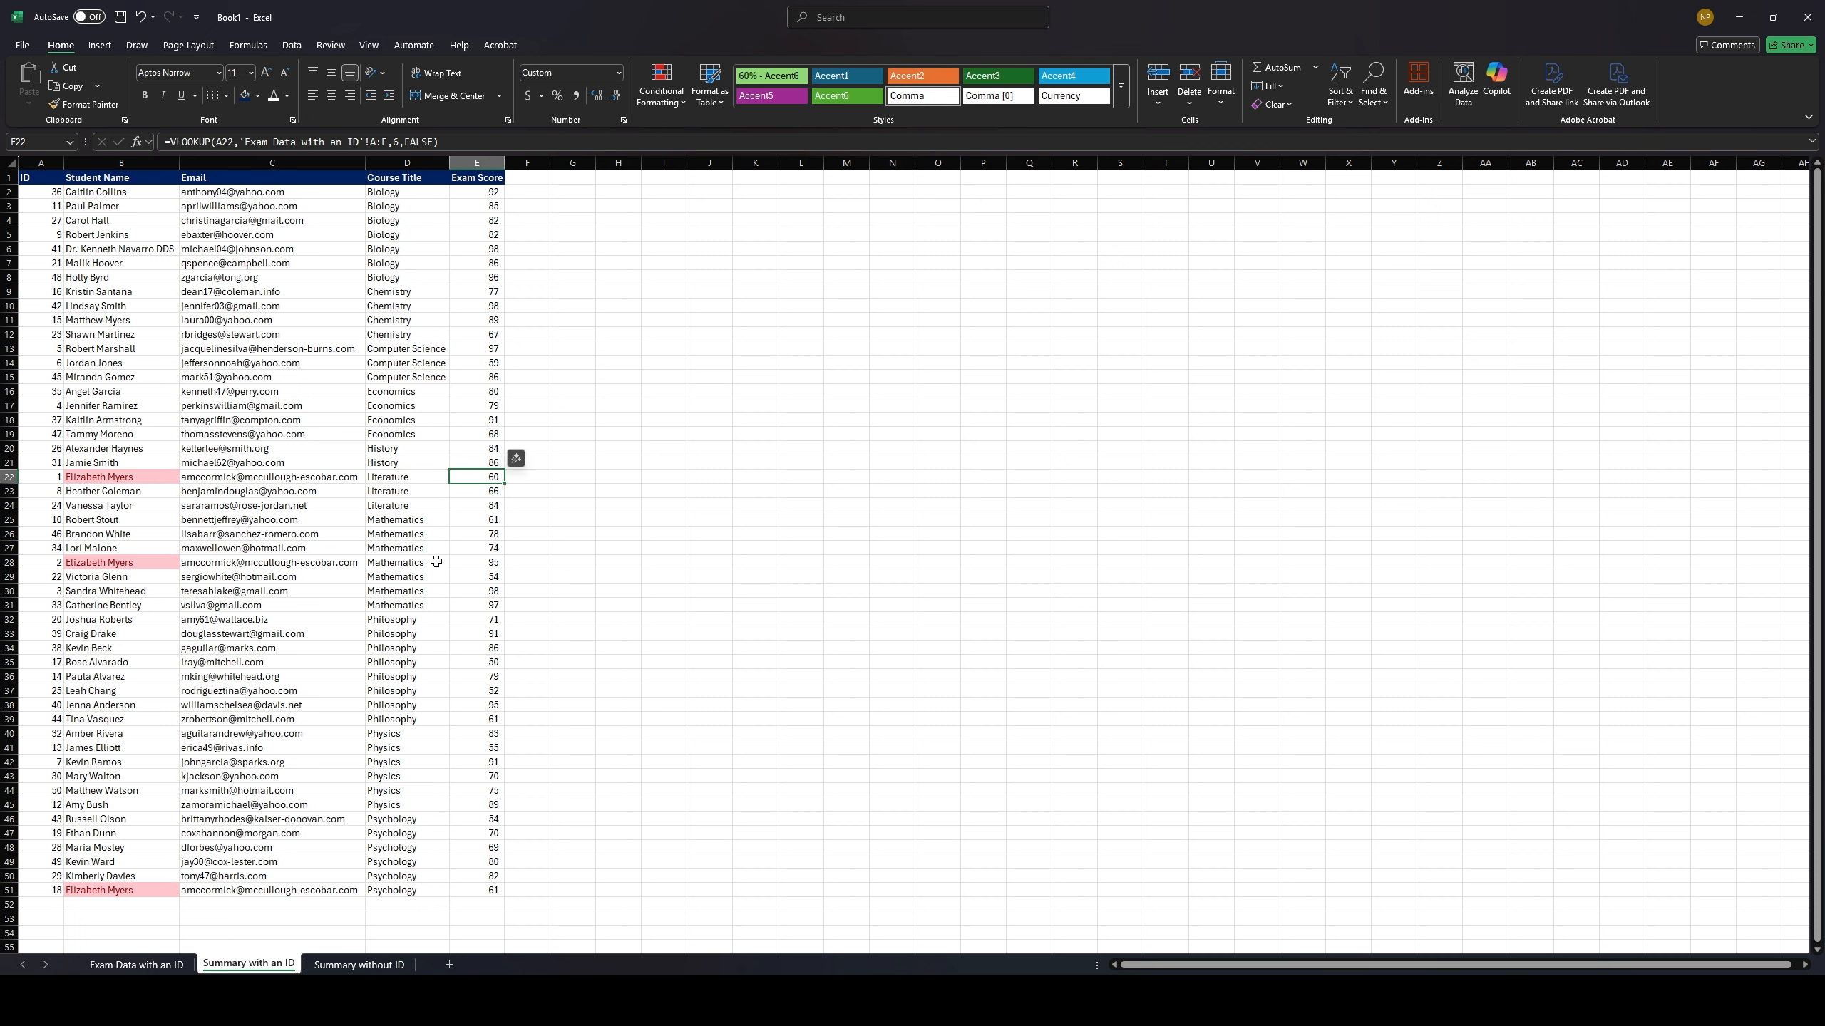
pyautogui.moveTo(54, 563); pyautogui.dragTo(478, 563)
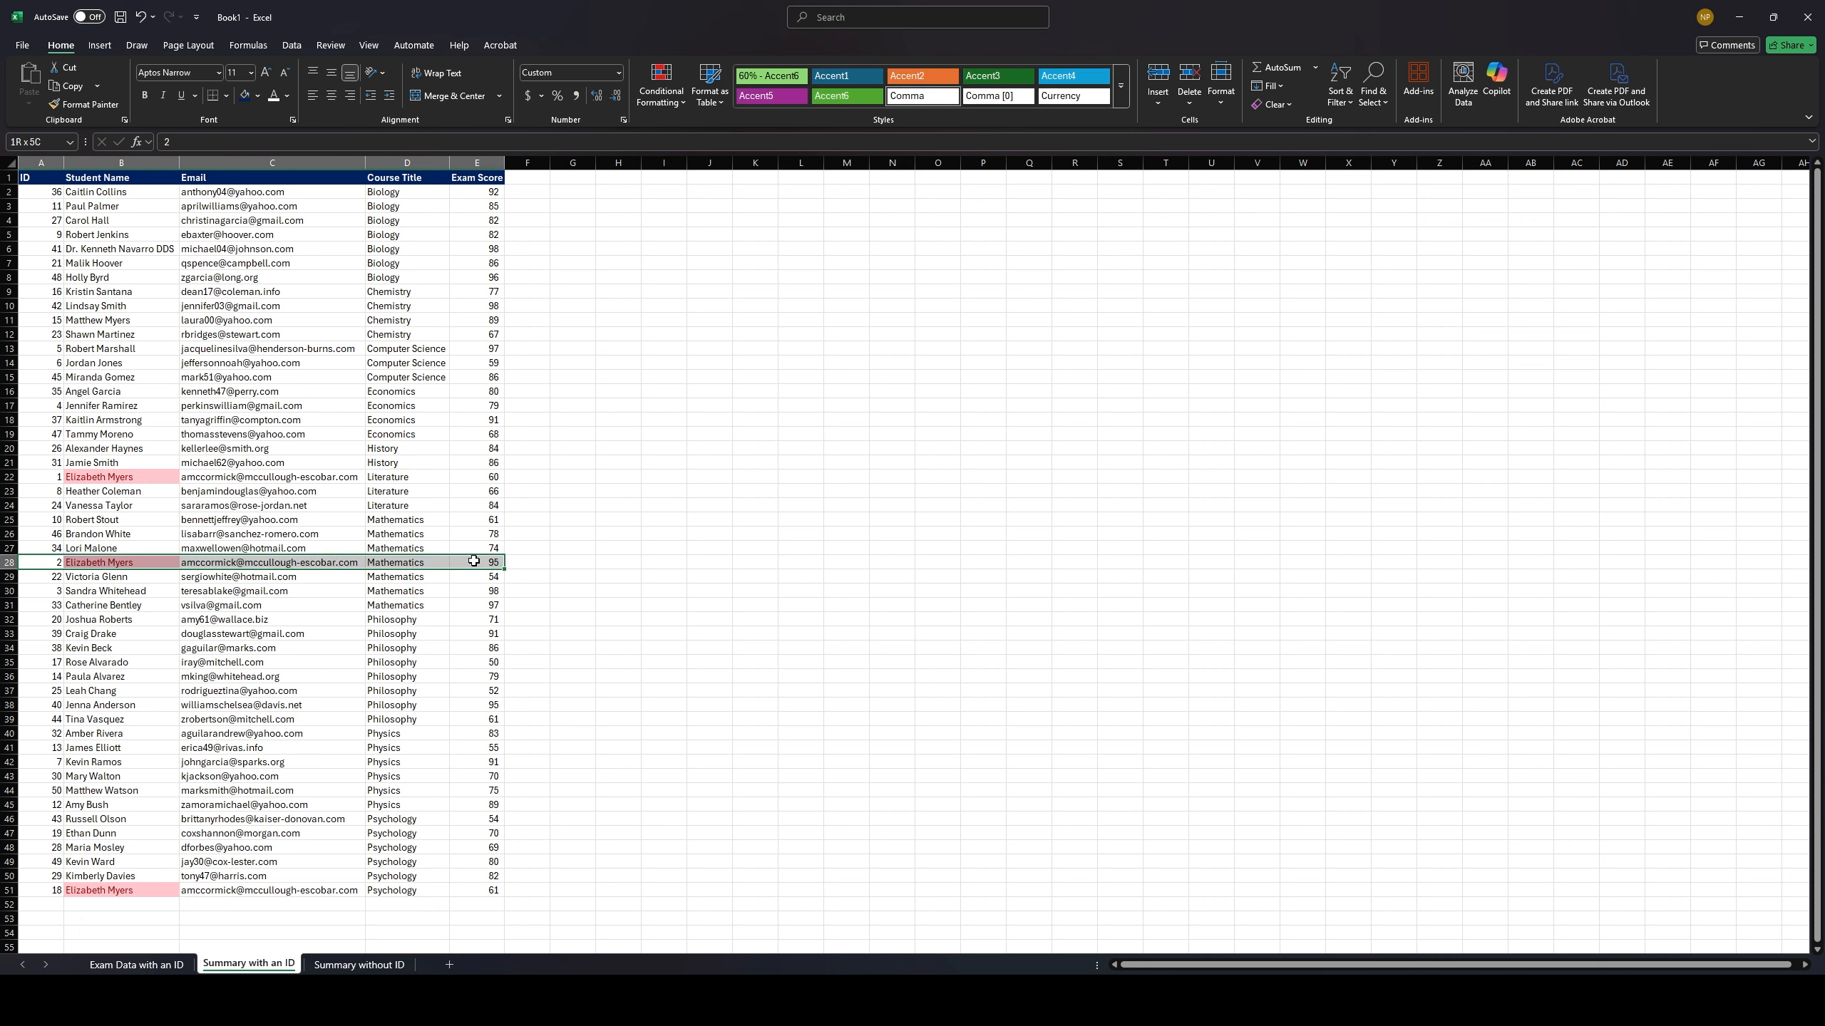
pyautogui.click(477, 563)
pyautogui.moveTo(55, 890); pyautogui.dragTo(507, 890)
pyautogui.click(508, 890)
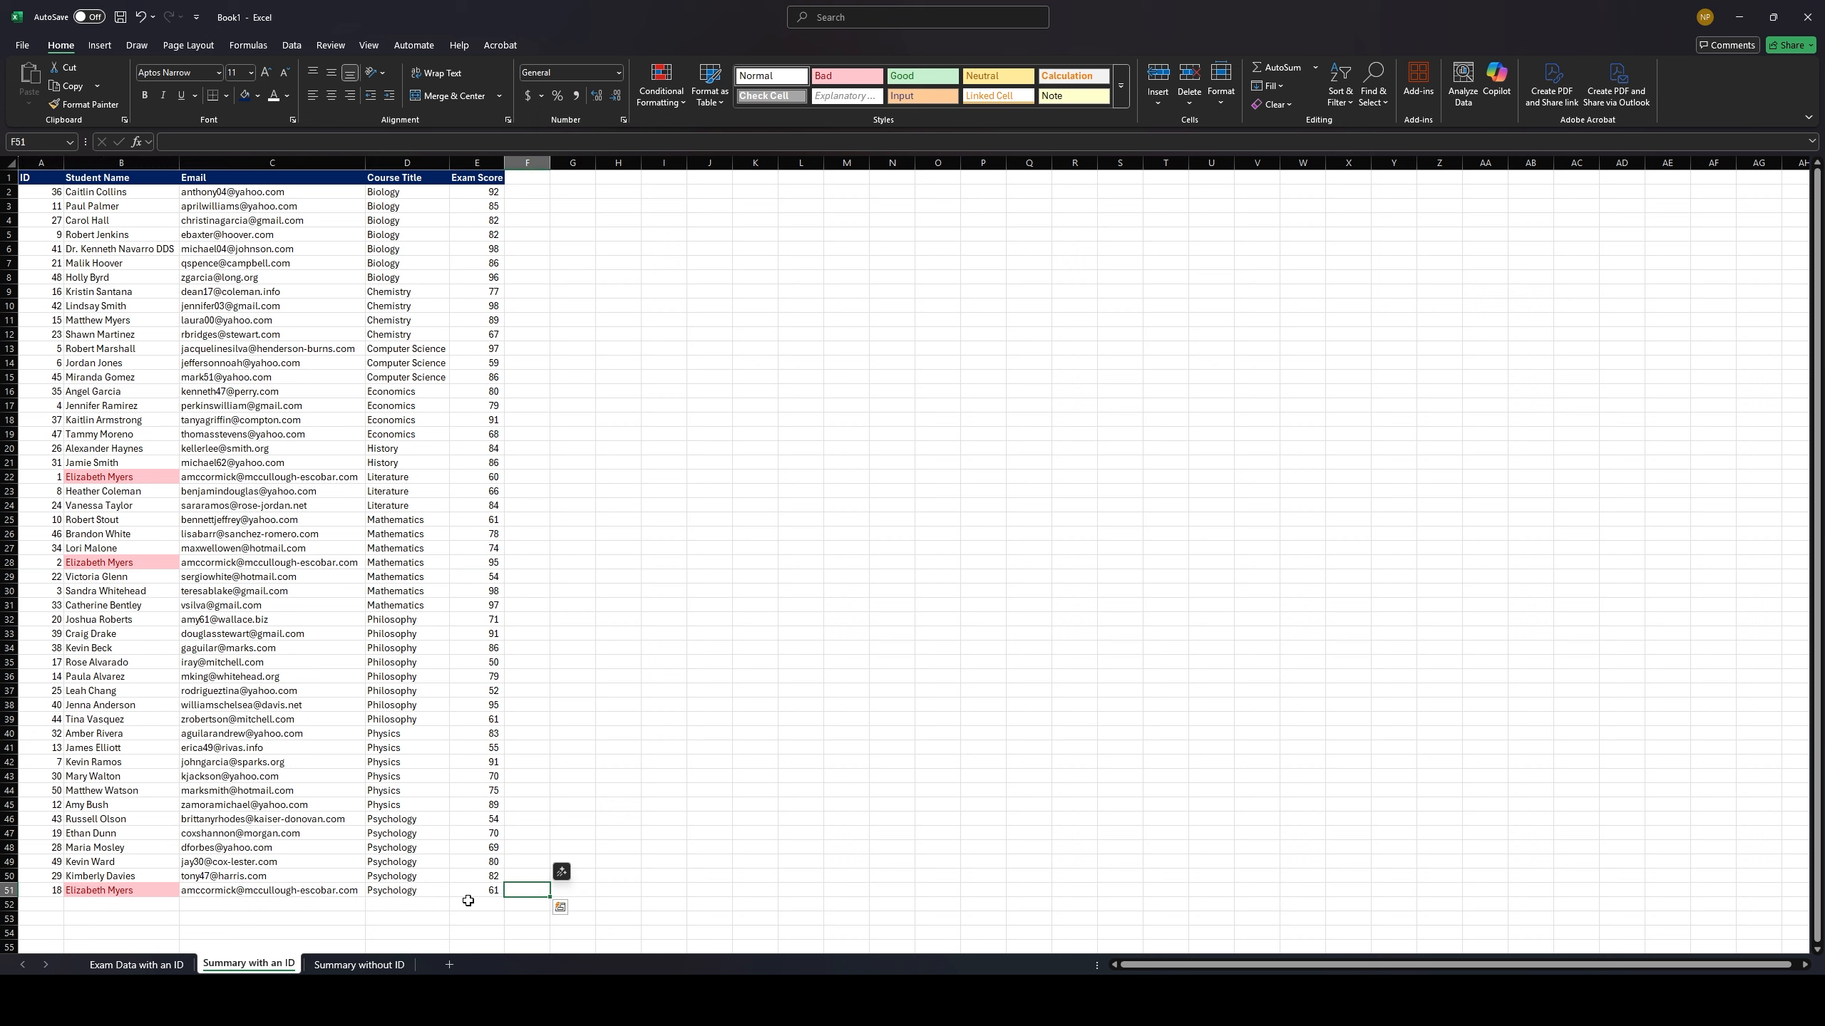
pyautogui.click(461, 894)
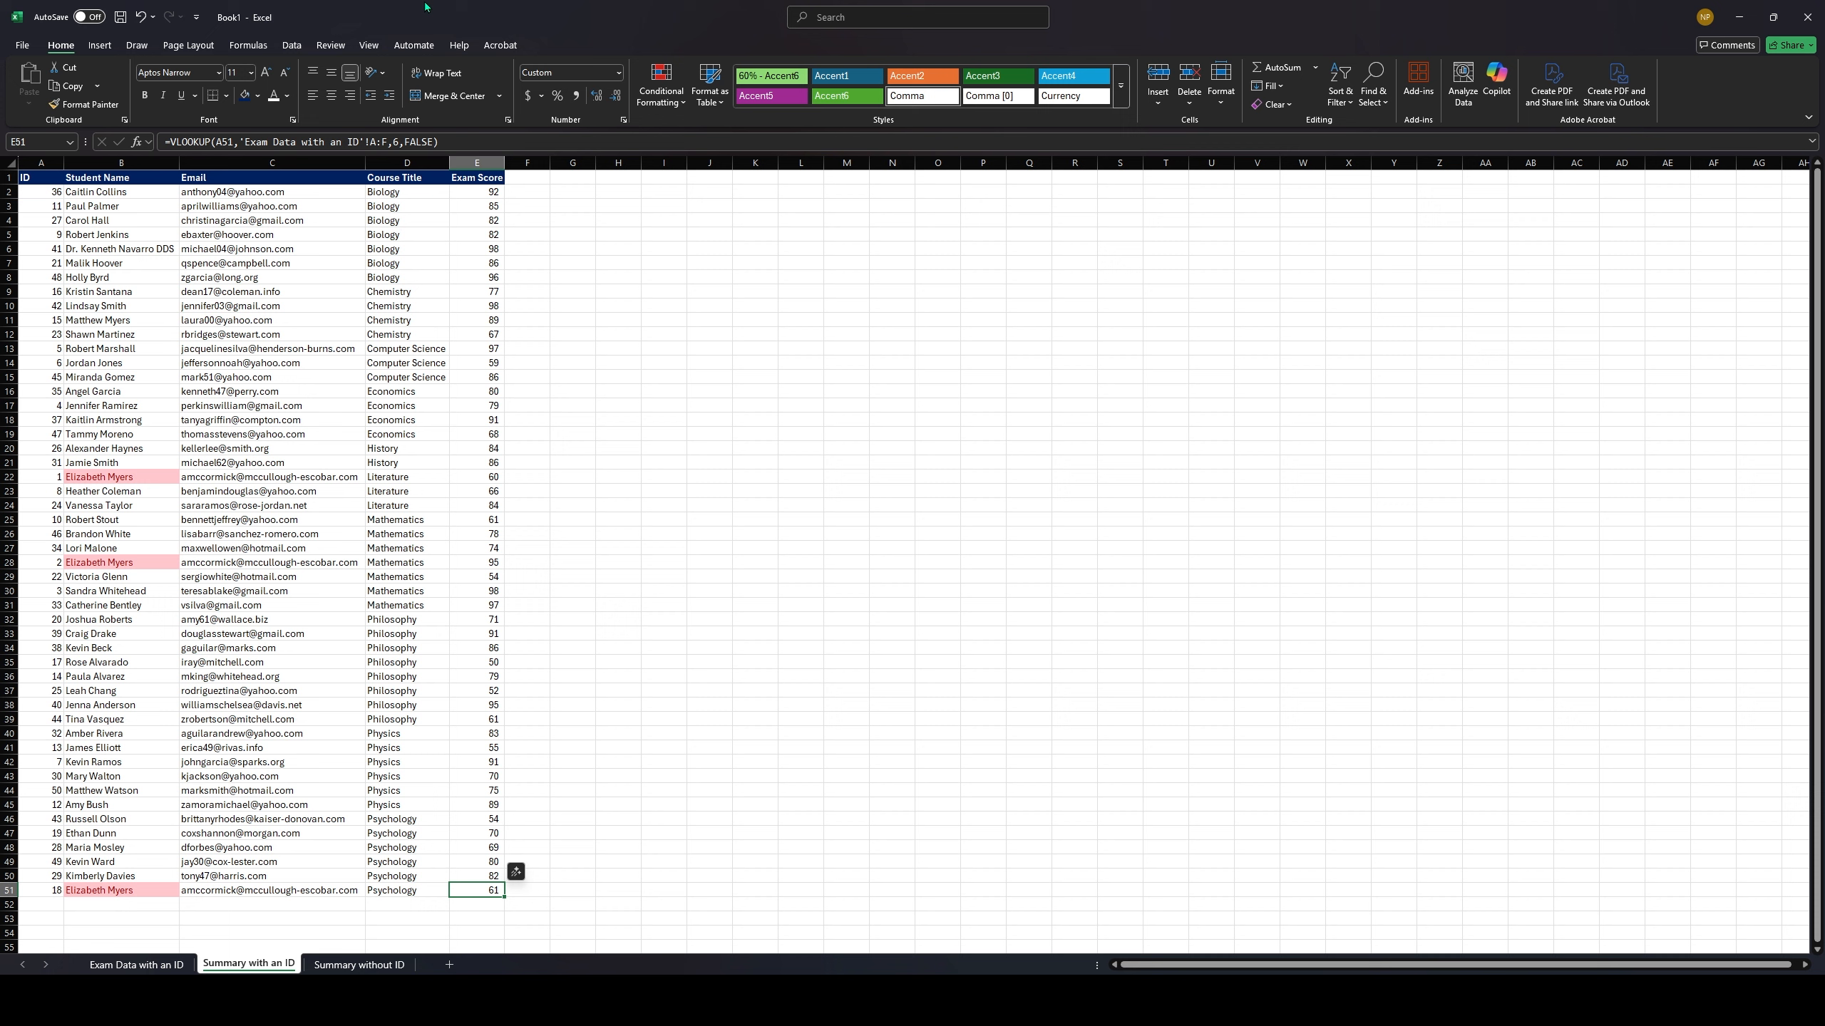
# Clear the arguments of the VLOOKUP formula in E2 and use the student name in B2 as the lookup value
pyautogui.moveTo(486, 193); pyautogui.dragTo(498, 895)
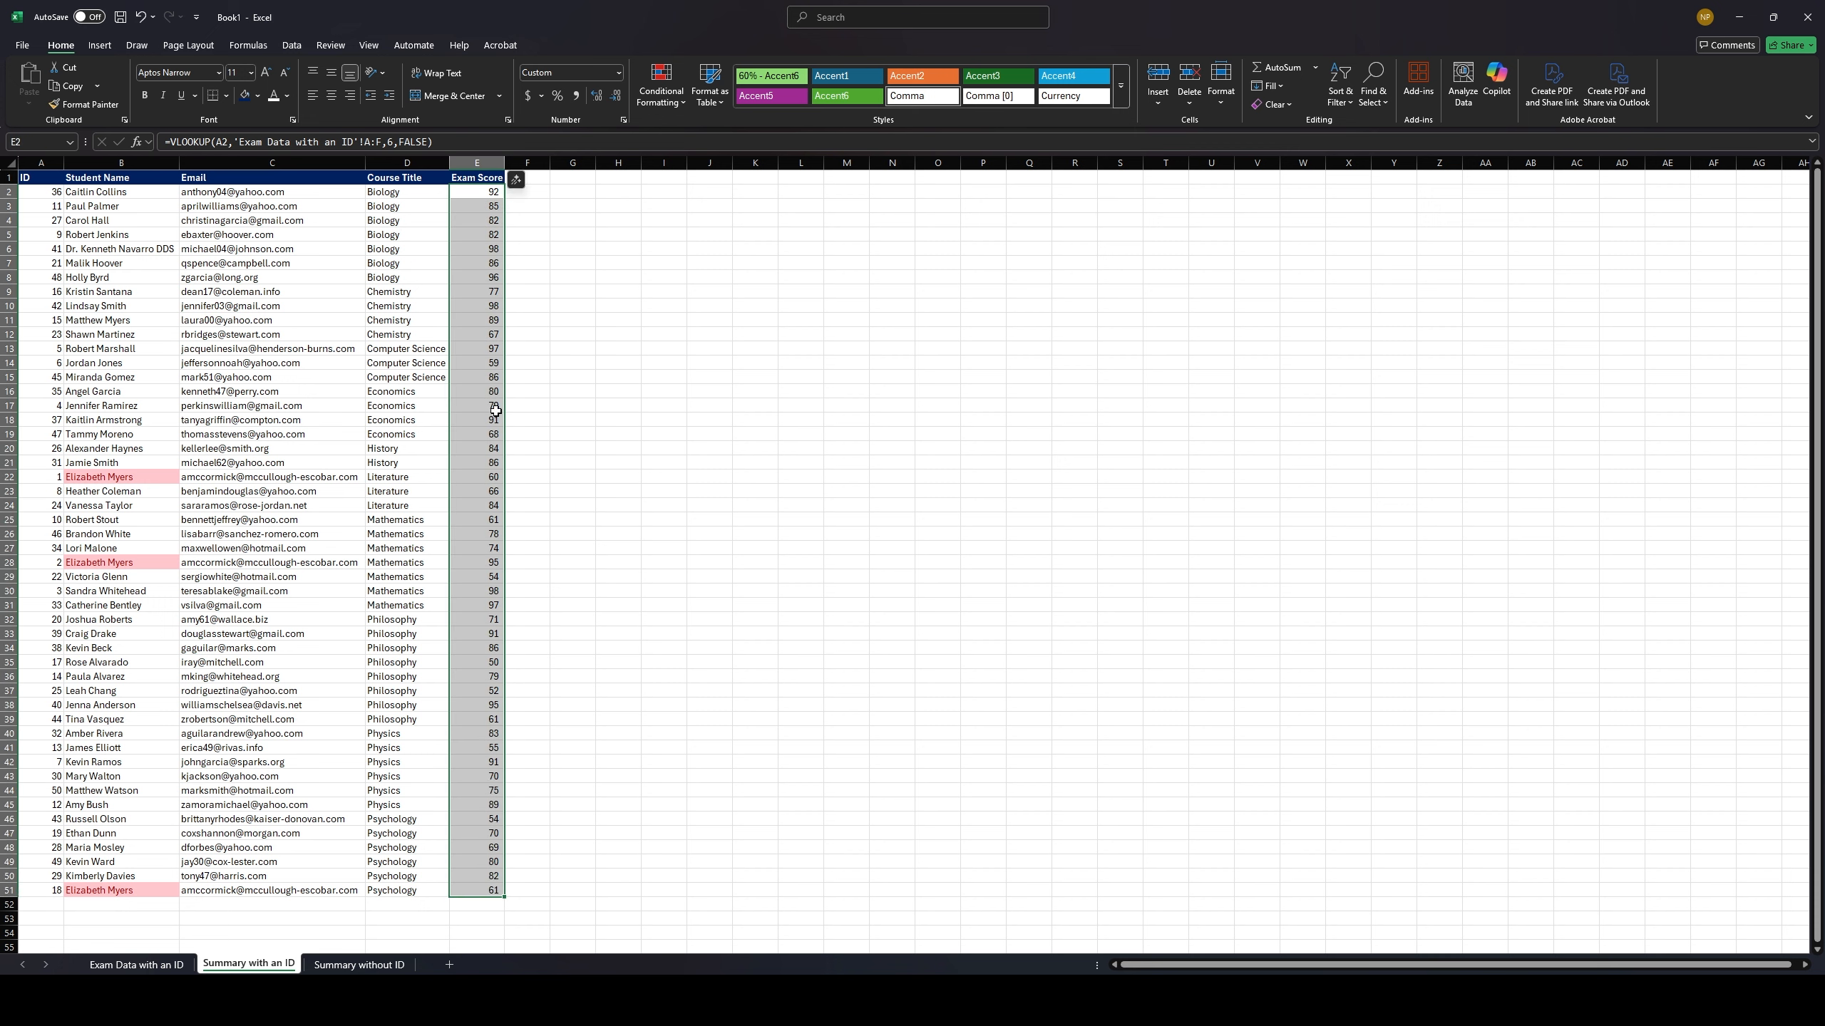
pyautogui.click(472, 190)
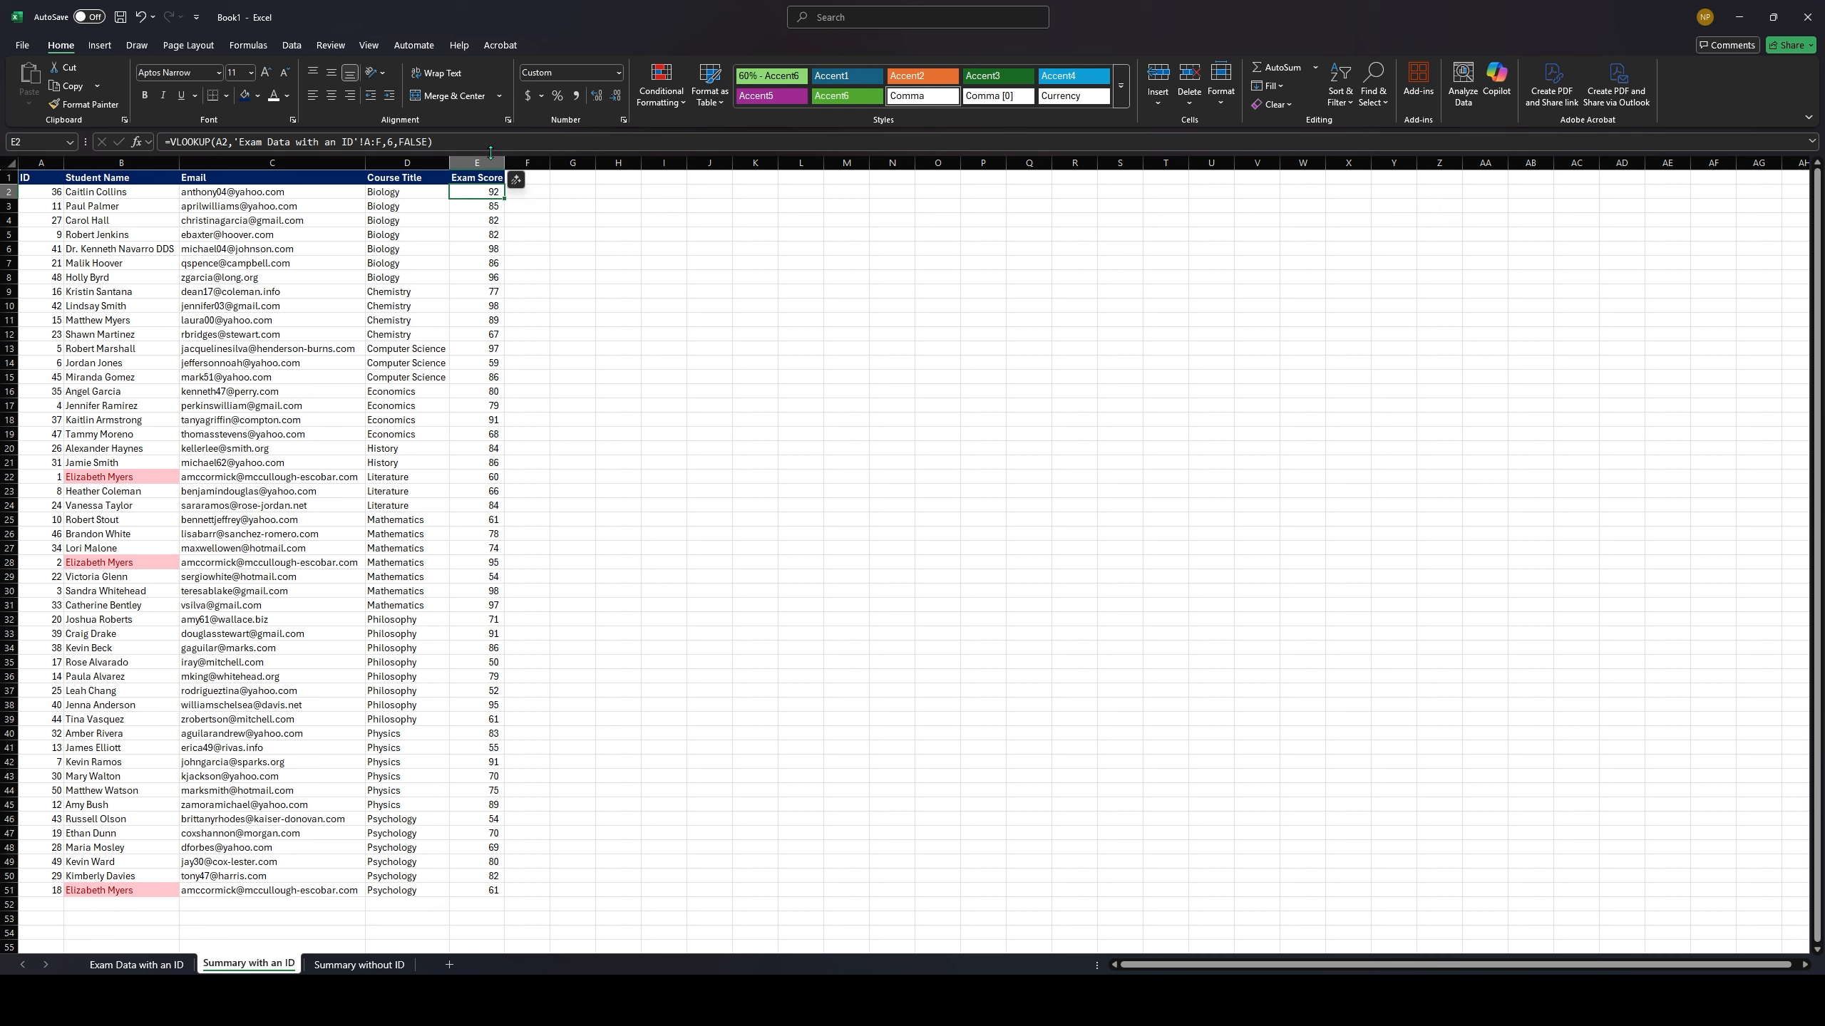
pyautogui.moveTo(435, 142); pyautogui.dragTo(217, 146)
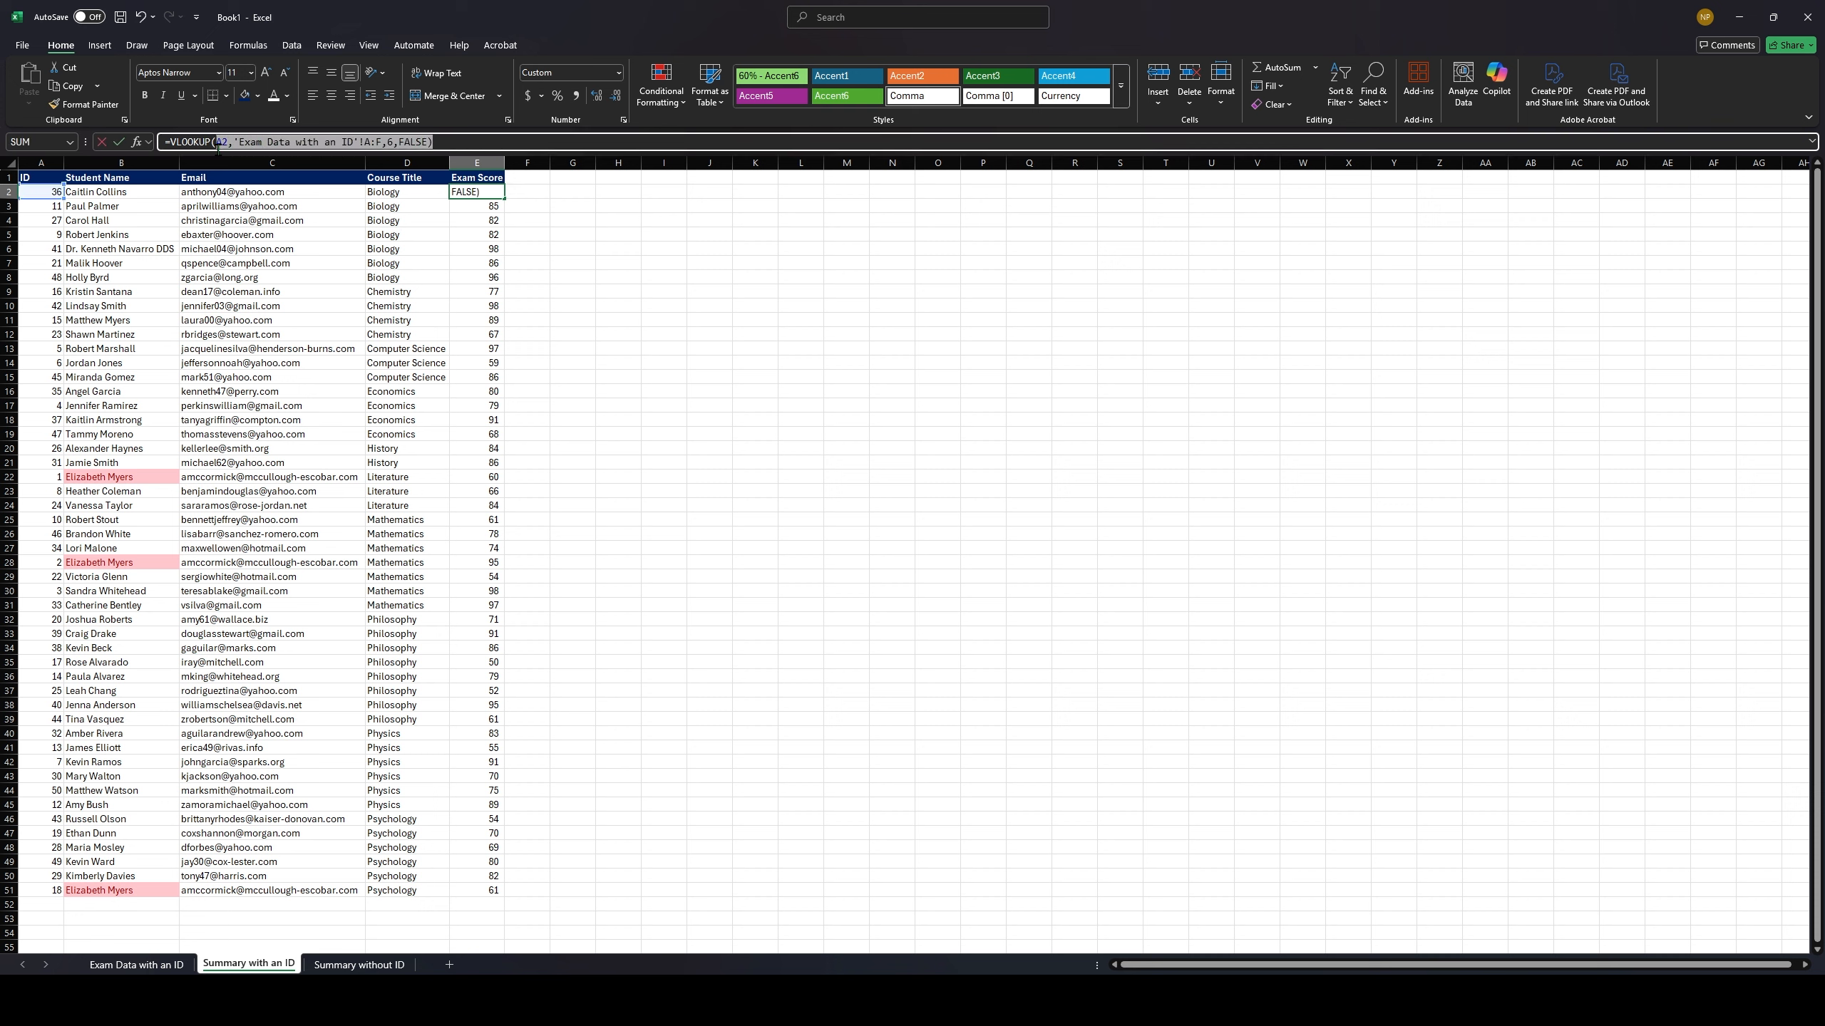
pyautogui.press('BackSpace')
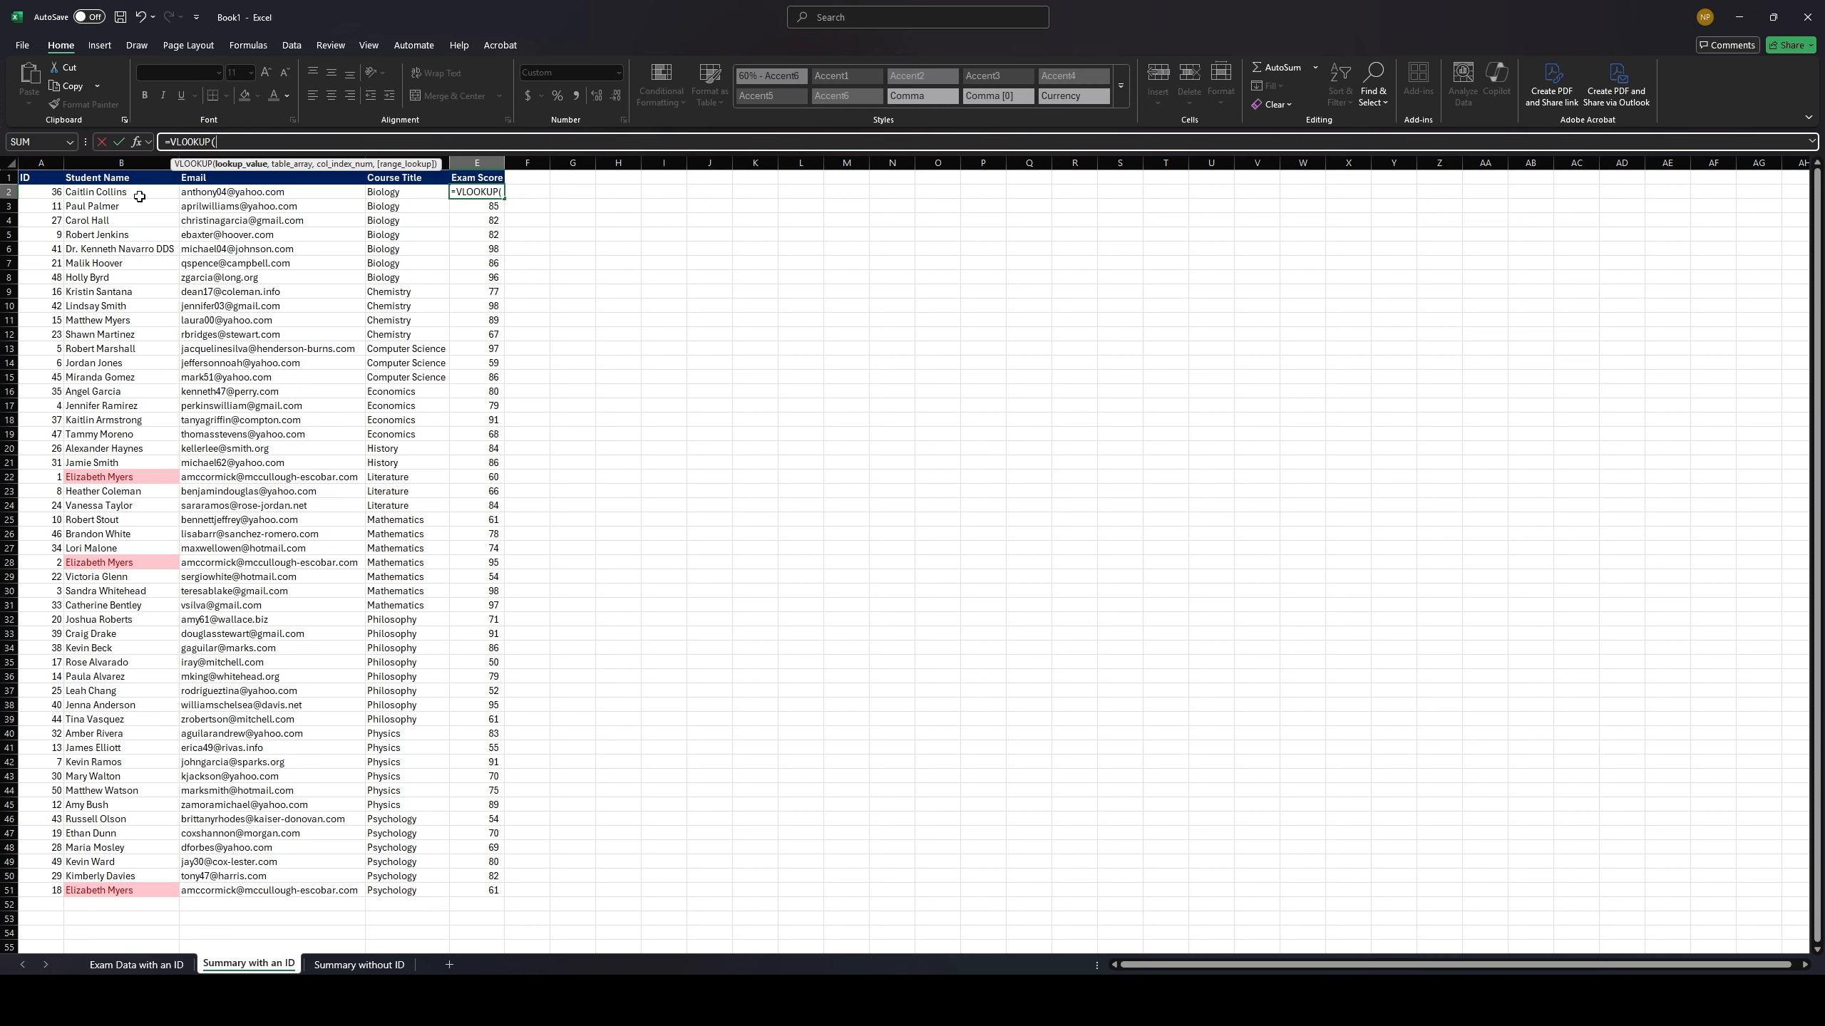
pyautogui.click(140, 196)
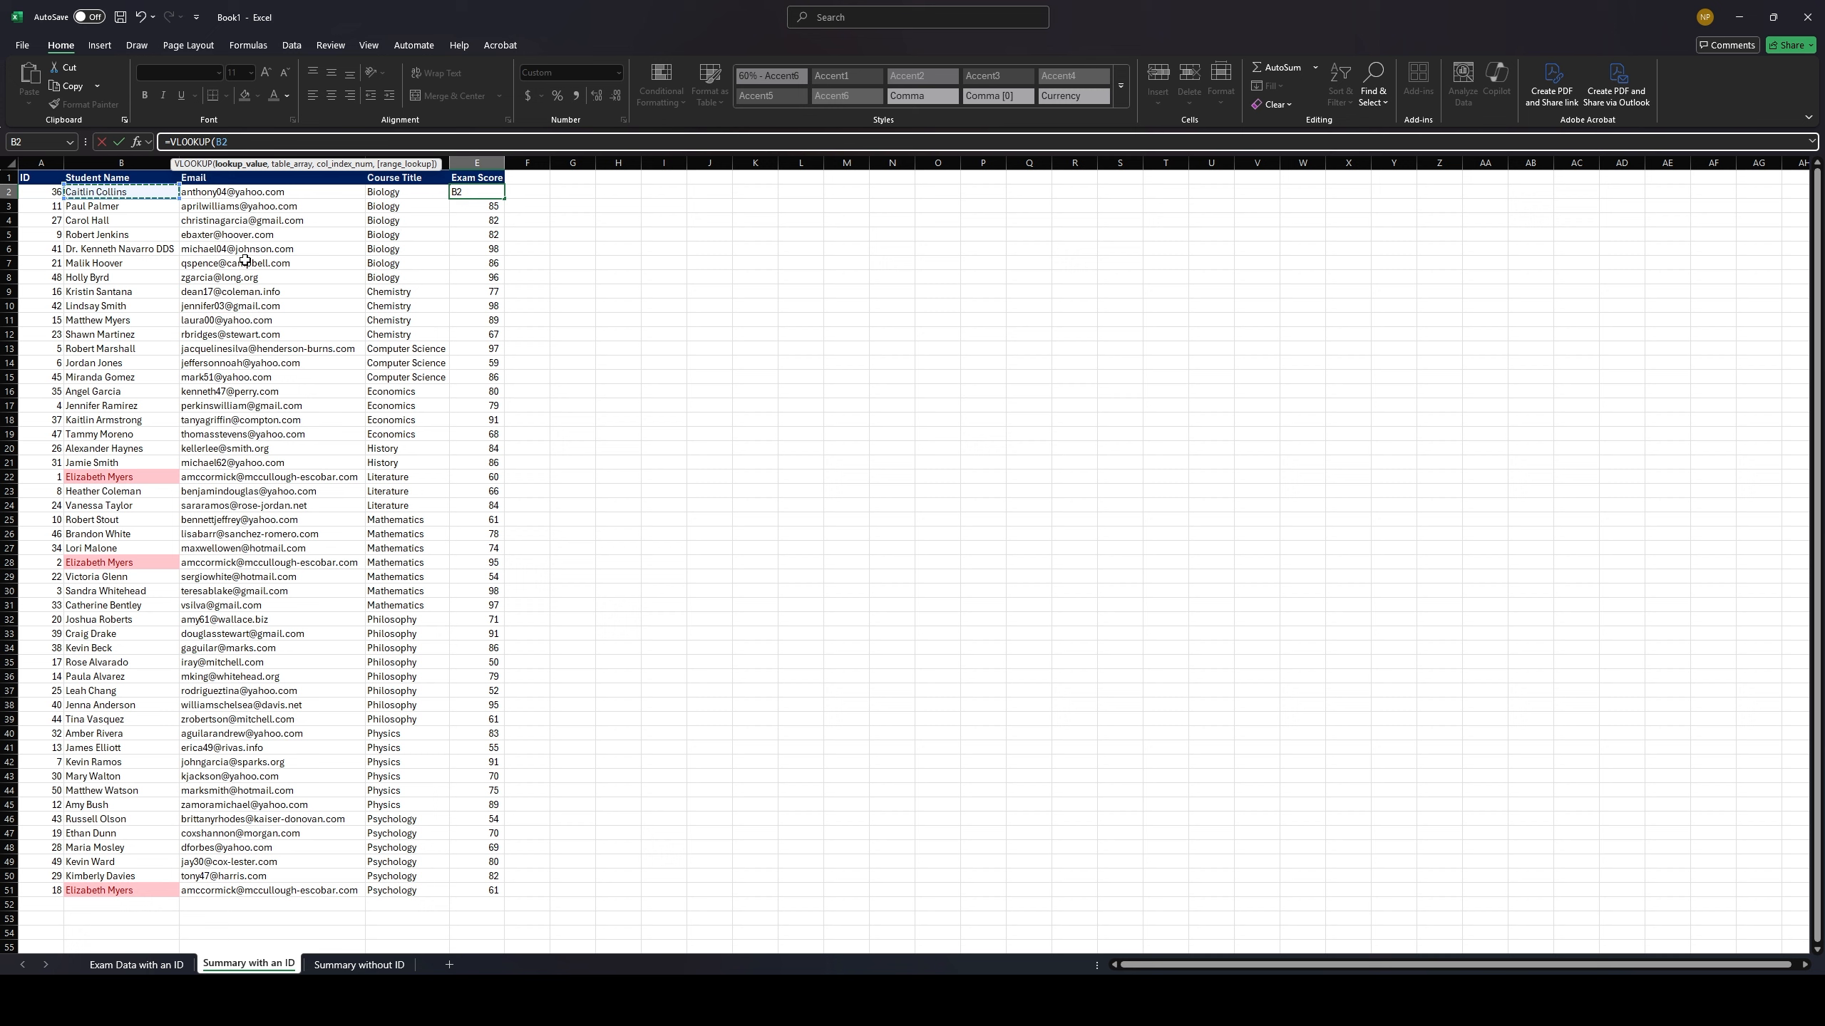
pyautogui.write(',')
# Complete the VLOOKUP with columns B:F of Exam Data with an ID, column index 5 and FALSE, and fill it down through E51
pyautogui.click(170, 969)
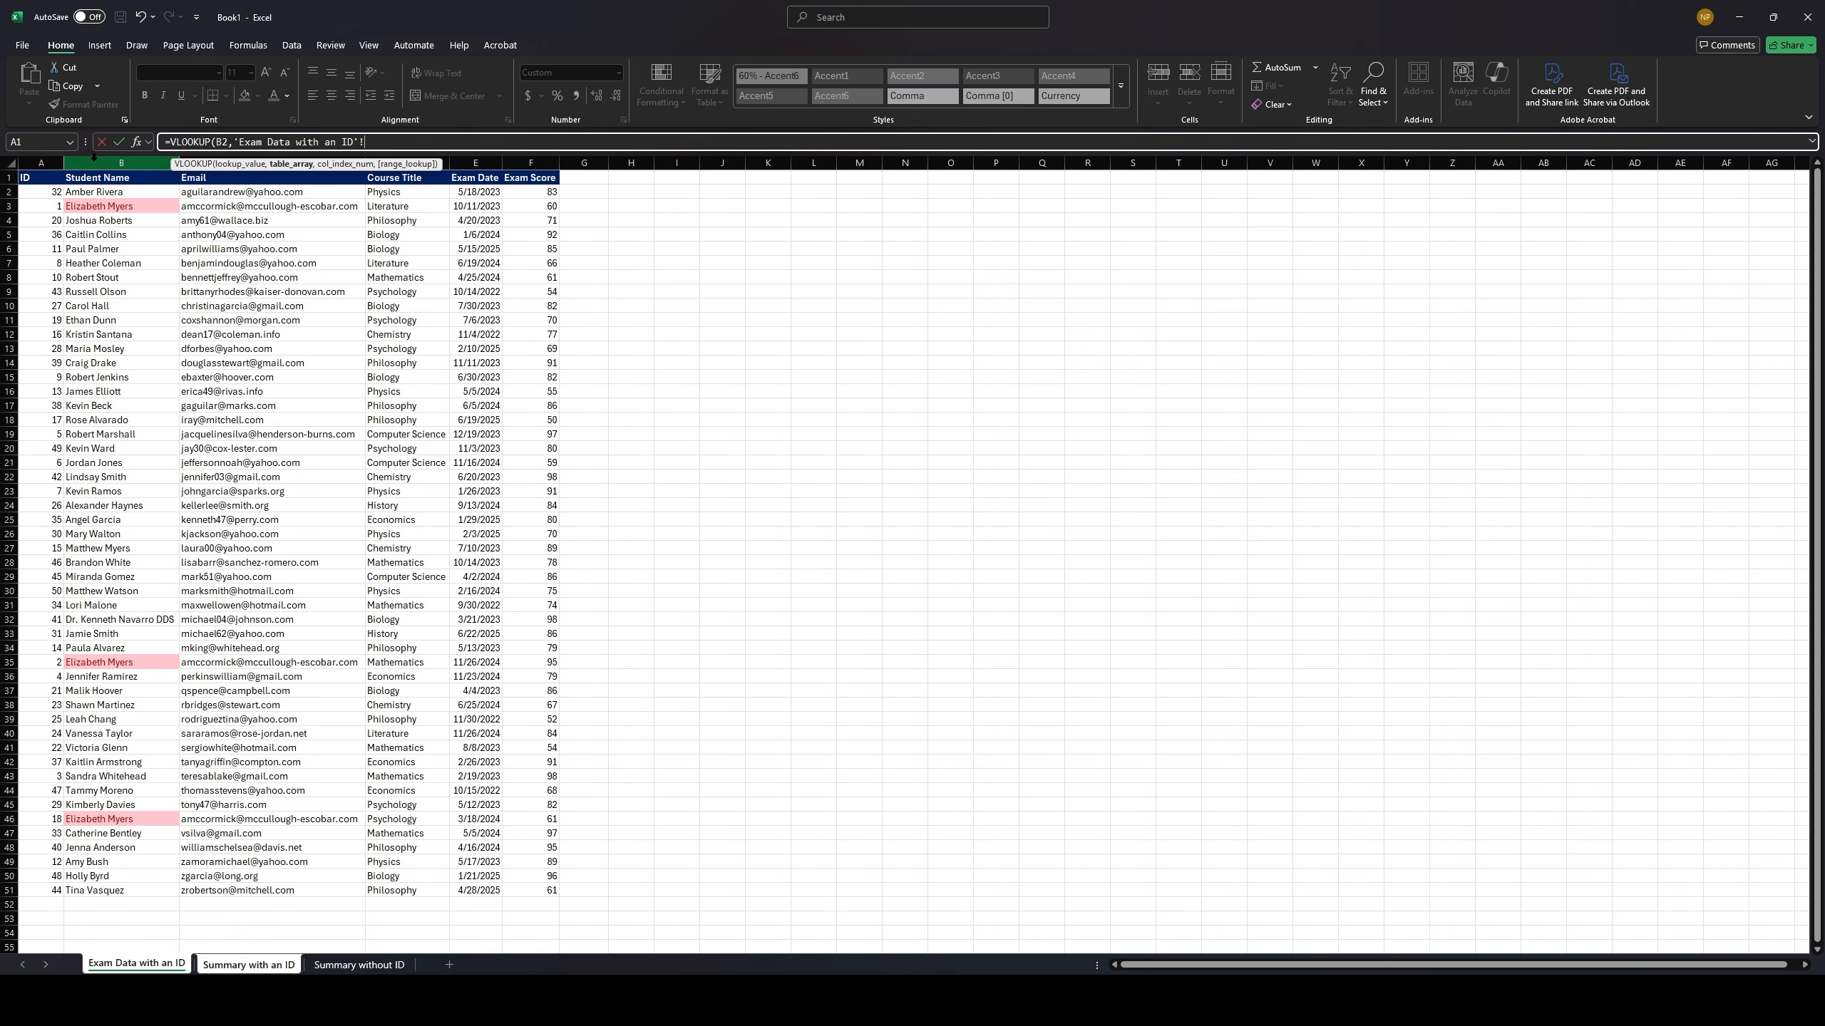
pyautogui.moveTo(93, 156); pyautogui.dragTo(533, 199)
pyautogui.write(',5,')
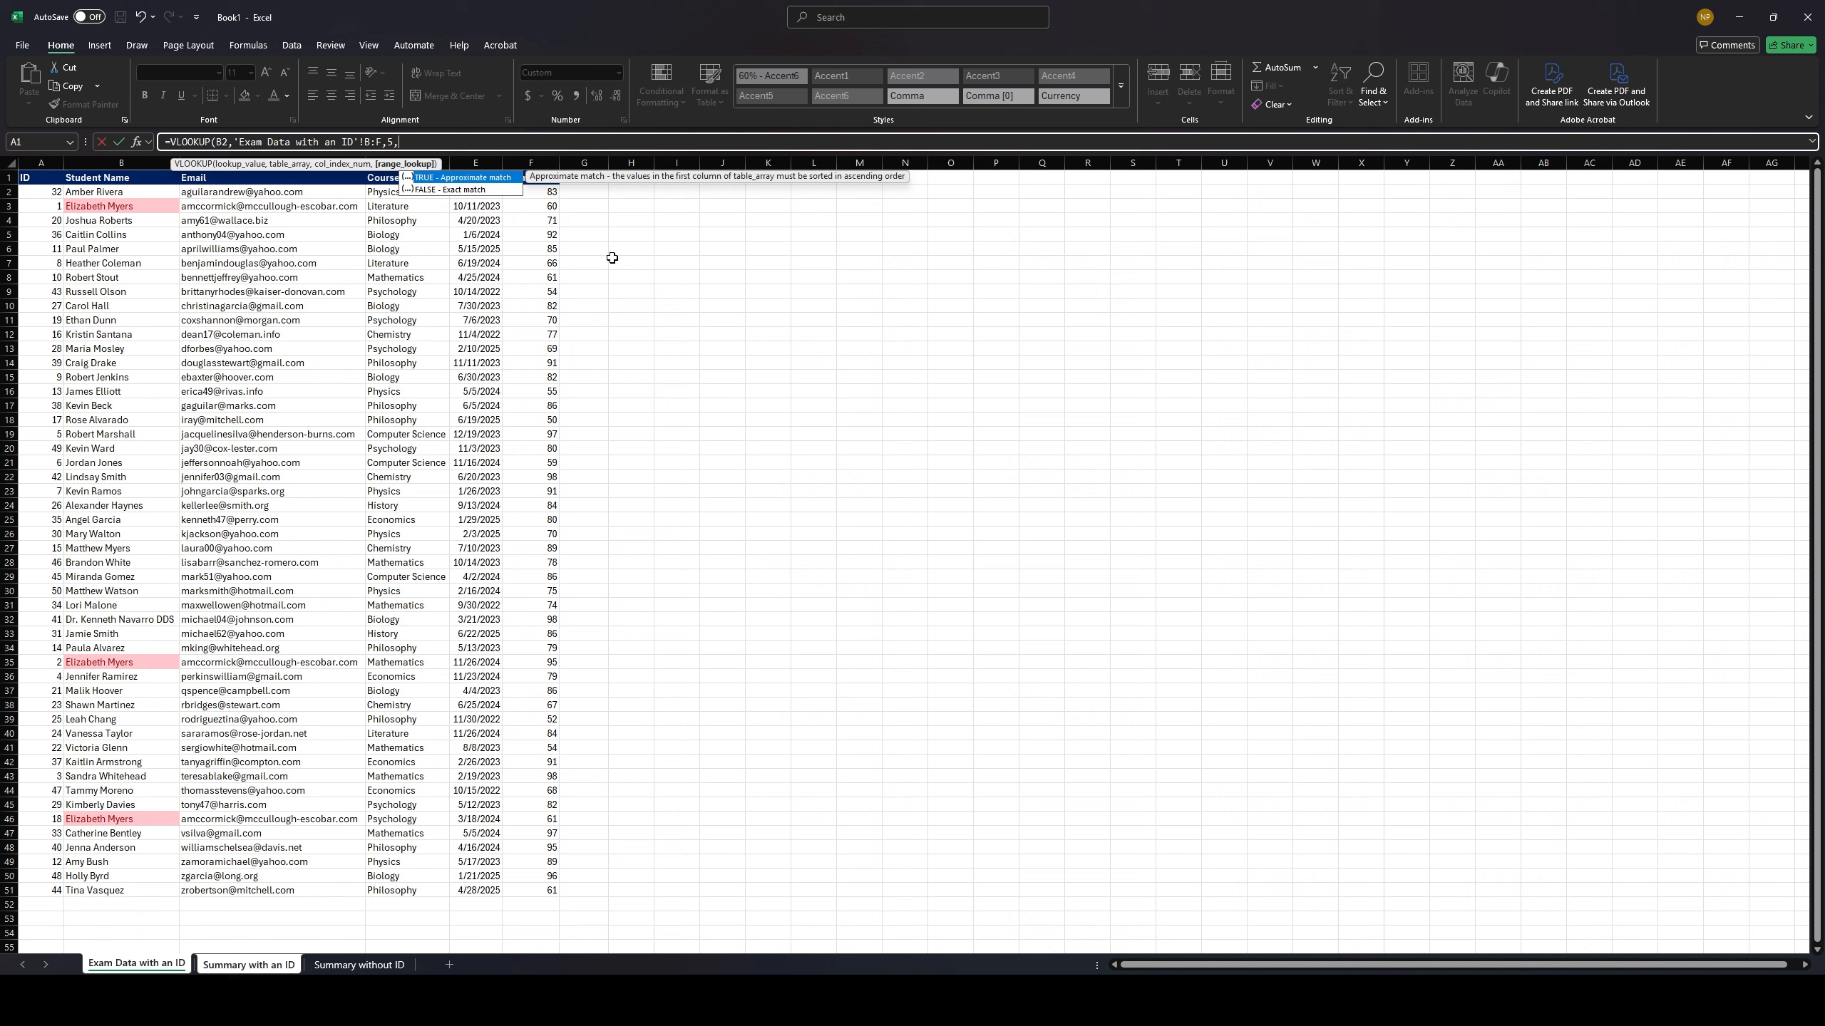
pyautogui.write('fals)')
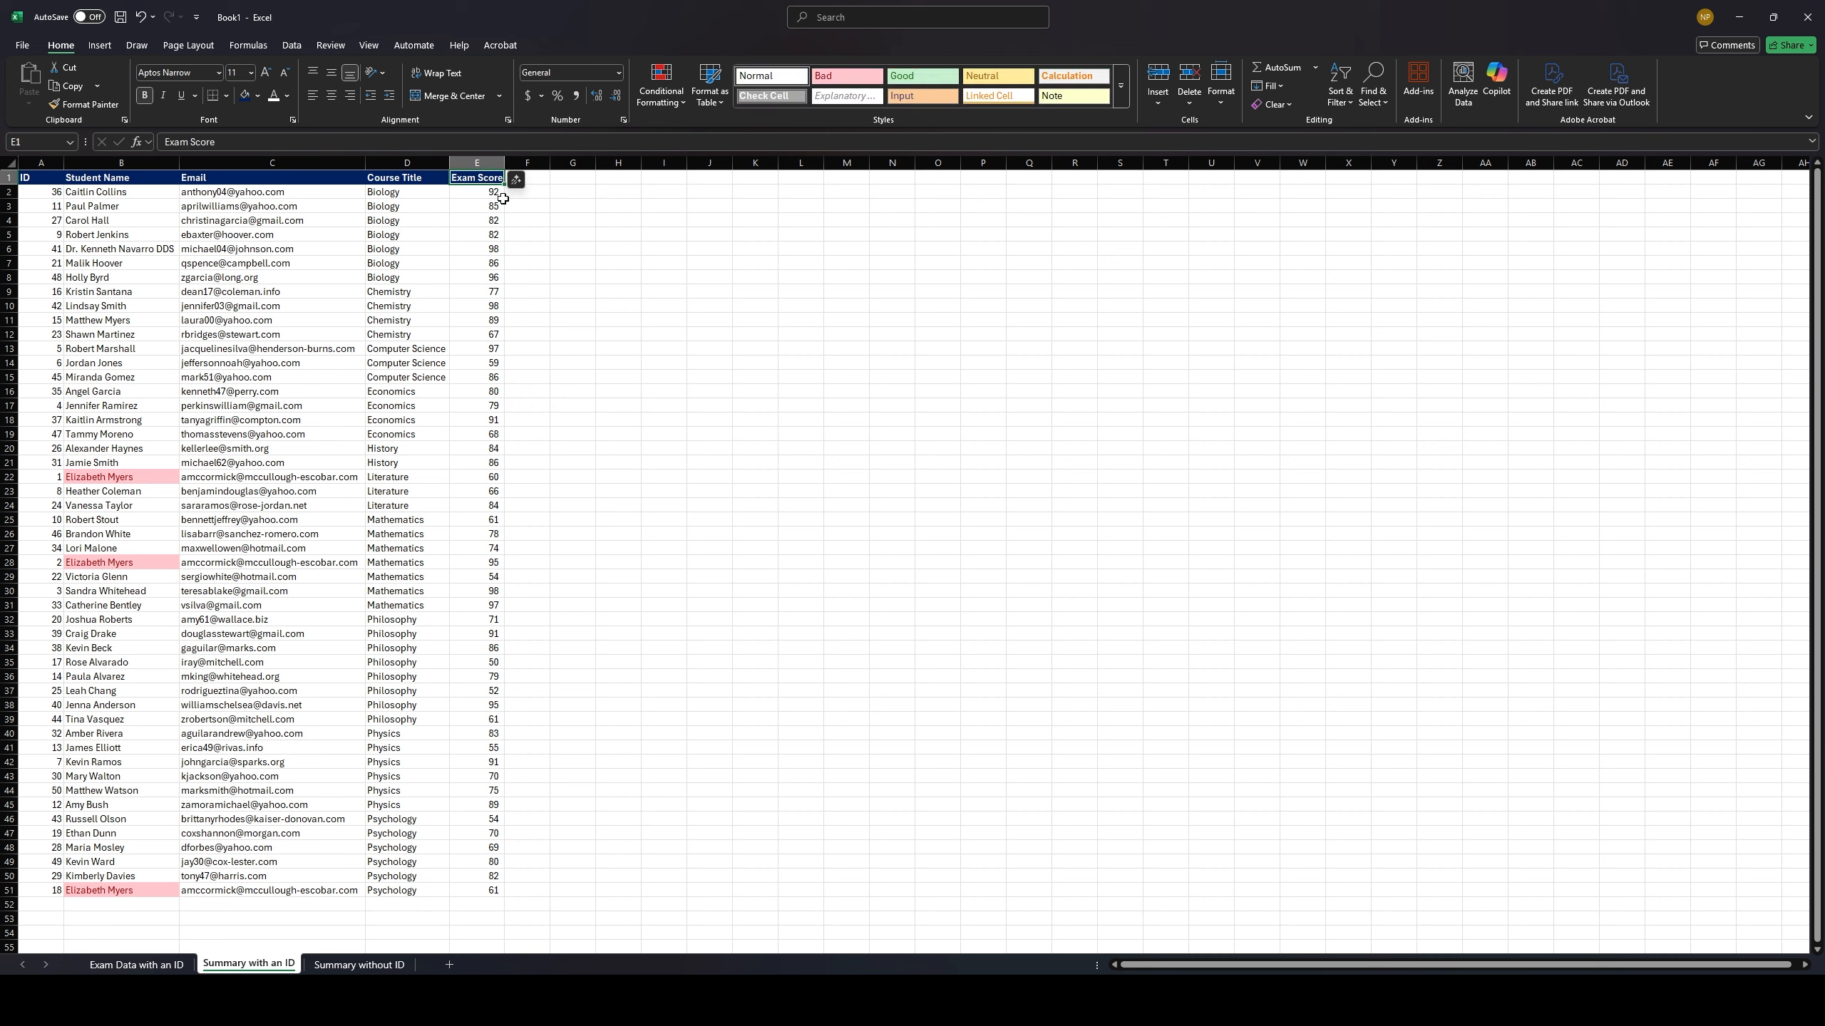
pyautogui.click(495, 192)
pyautogui.doubleClick(505, 196)
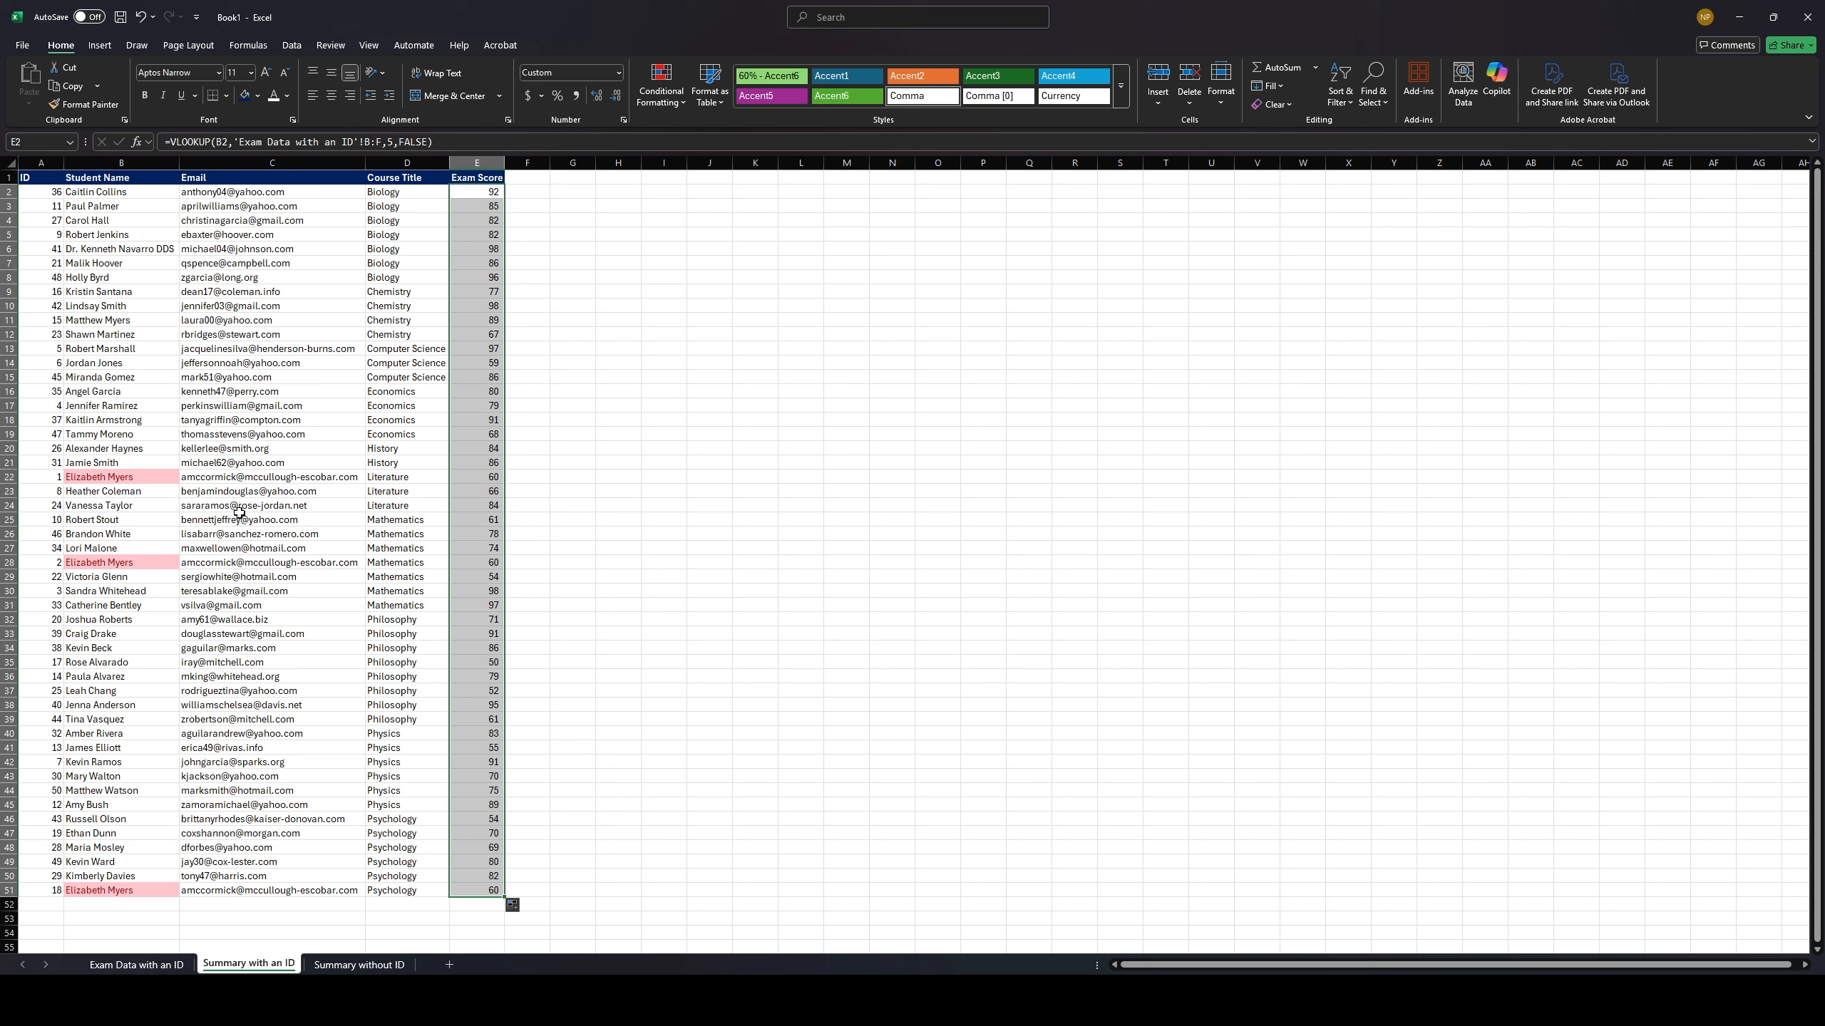
# Check the name-based exam scores of the highlighted duplicate student in rows 22, 28 and 51 against their course titles
pyautogui.click(70, 478)
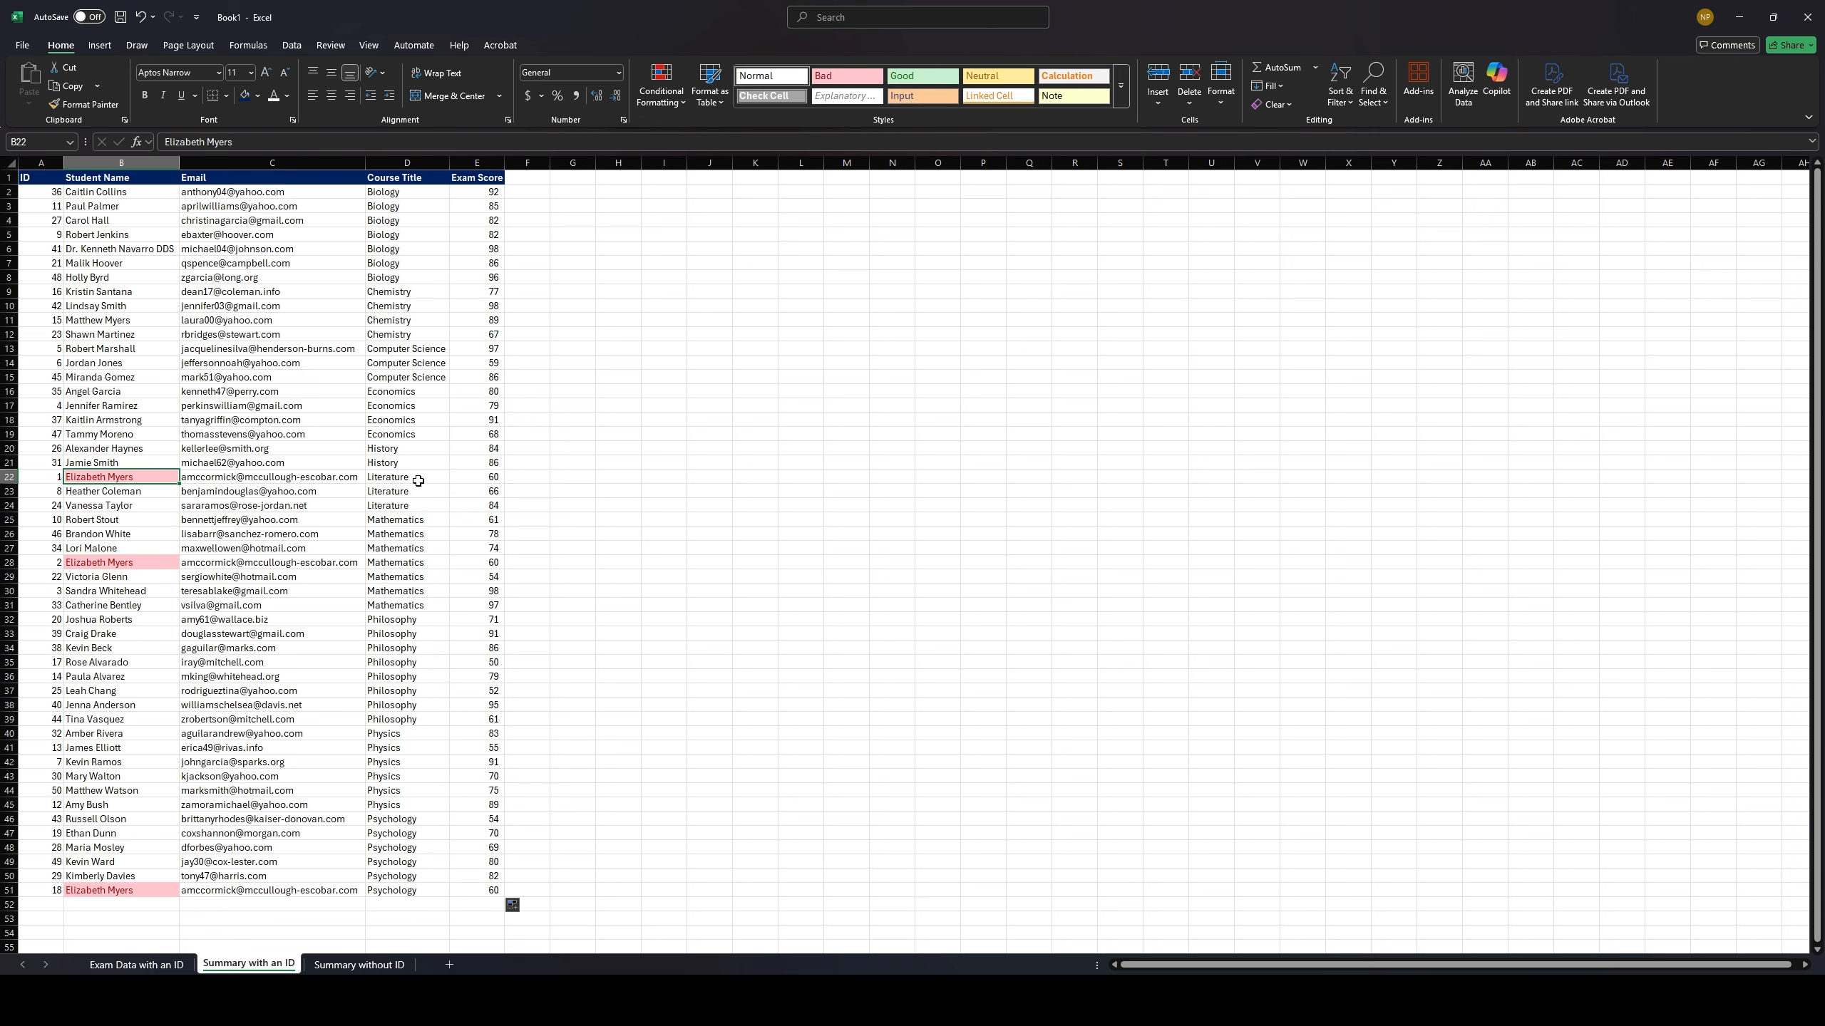
pyautogui.keyDown('ctrl'); pyautogui.click(417, 479); pyautogui.keyUp('ctrl')
pyautogui.keyDown('ctrl'); pyautogui.click(477, 478); pyautogui.keyUp('ctrl')
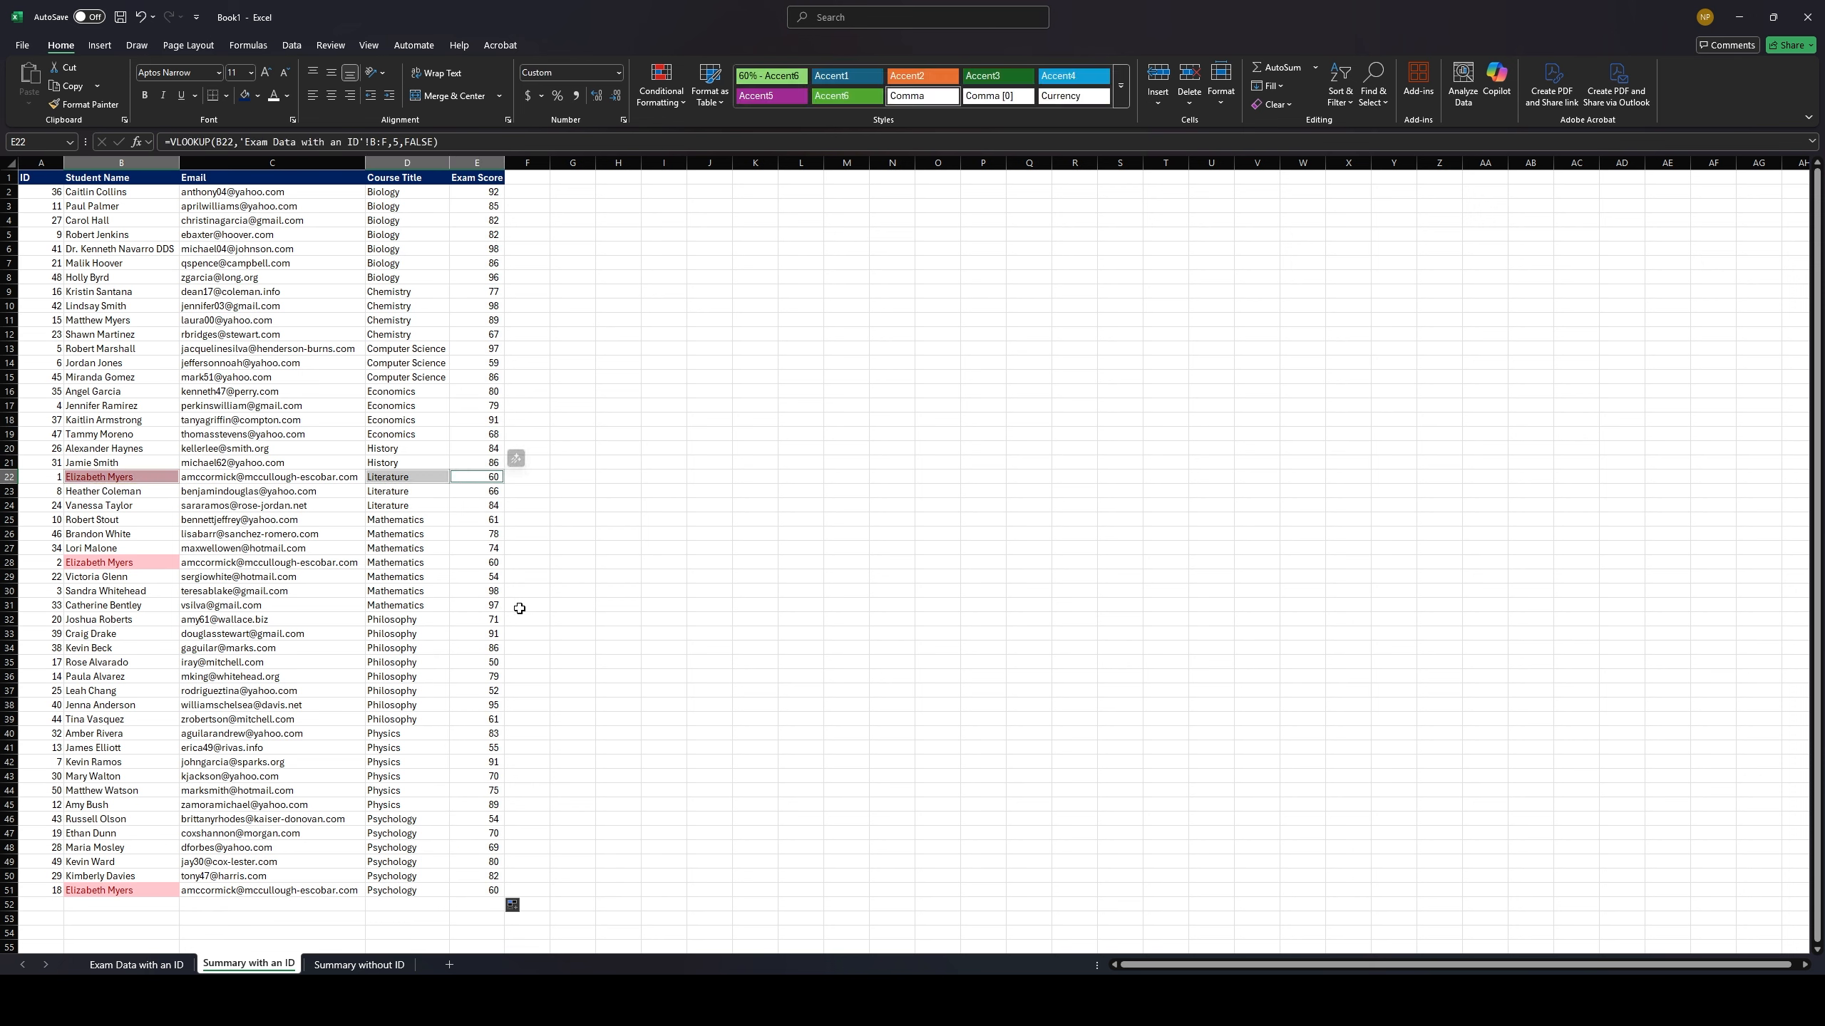
pyautogui.click(124, 562)
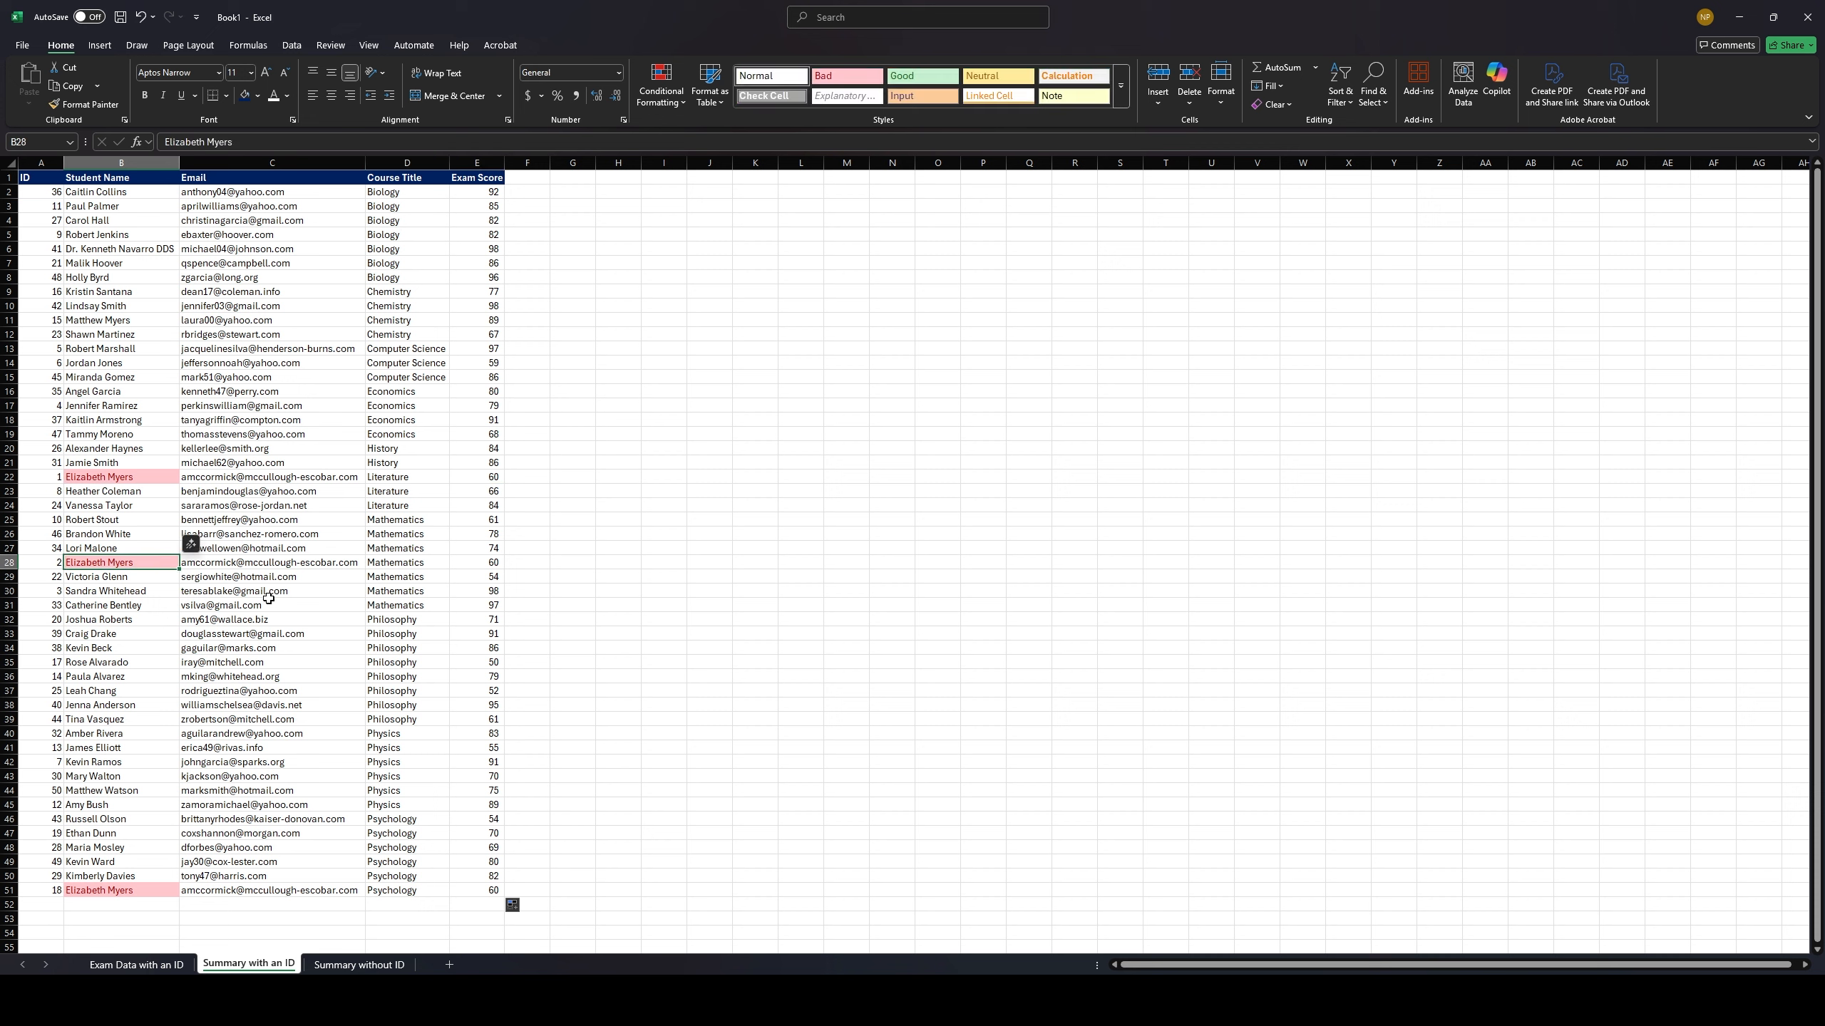
pyautogui.keyDown('ctrl'); pyautogui.click(424, 566); pyautogui.keyUp('ctrl')
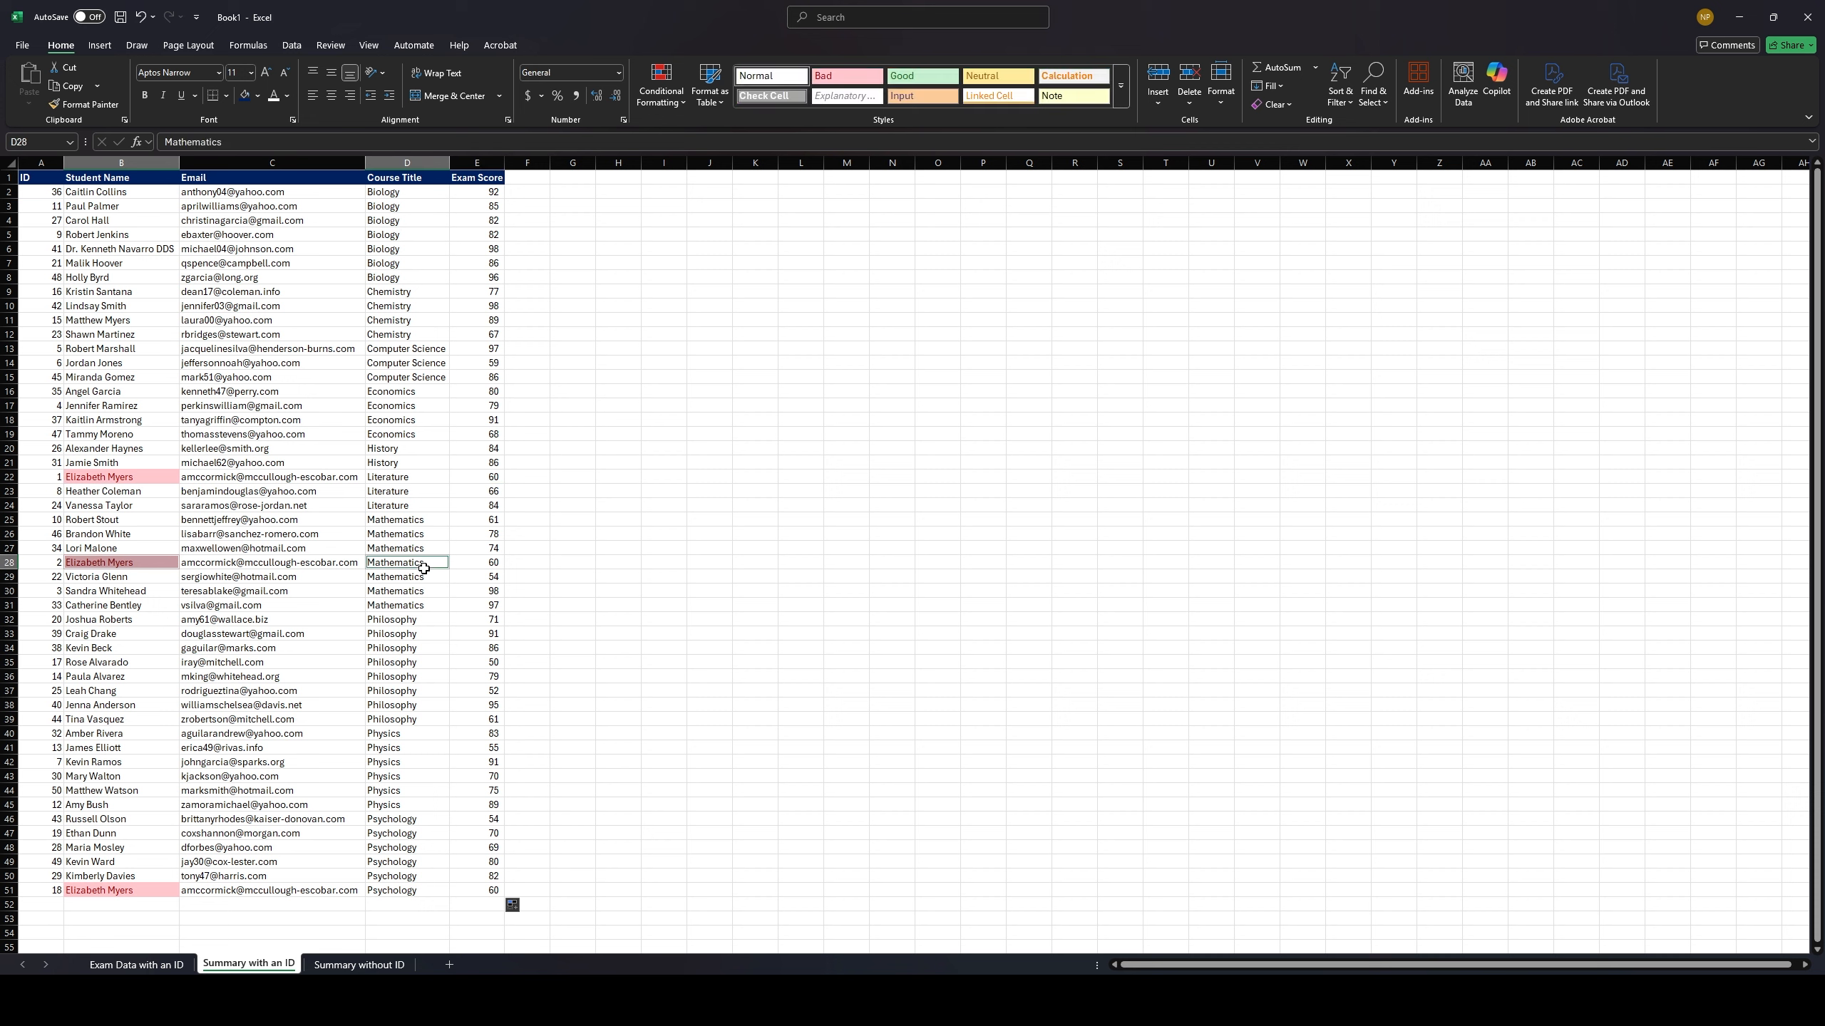
pyautogui.keyDown('ctrl'); pyautogui.click(489, 568); pyautogui.keyUp('ctrl')
pyautogui.click(131, 889)
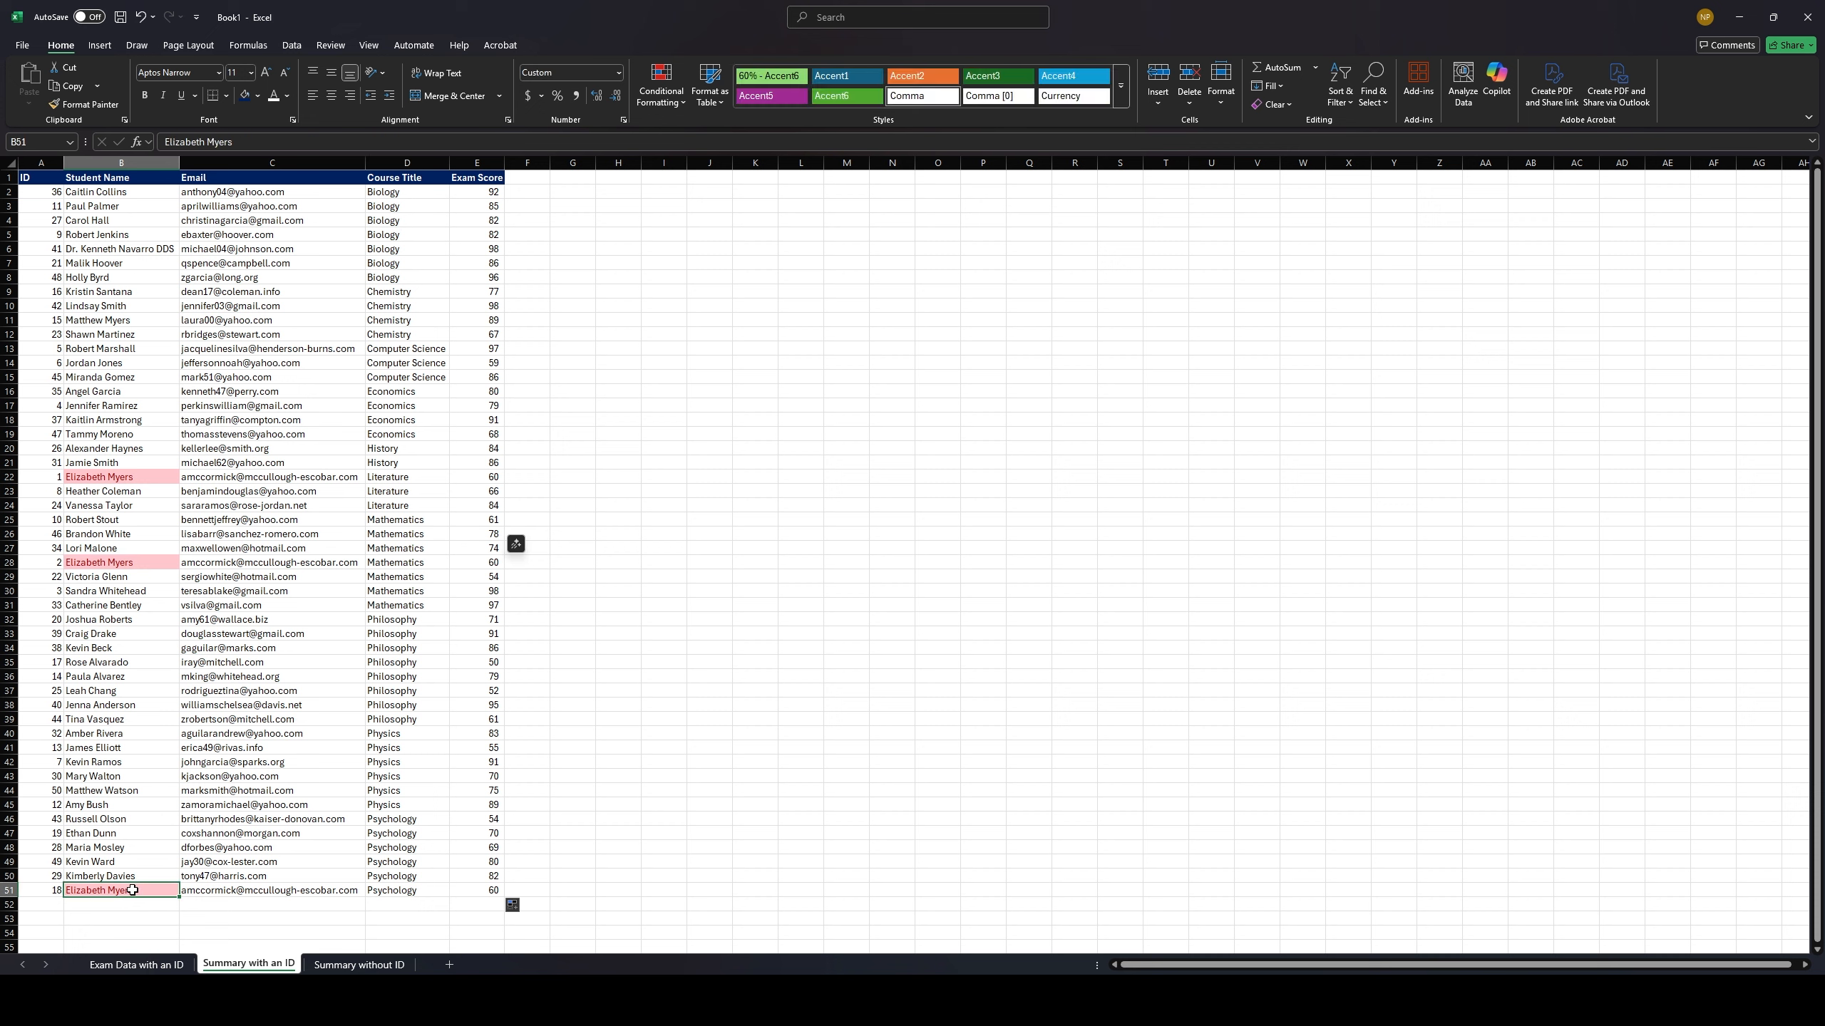
pyautogui.keyDown('ctrl'); pyautogui.click(489, 891); pyautogui.keyUp('ctrl')
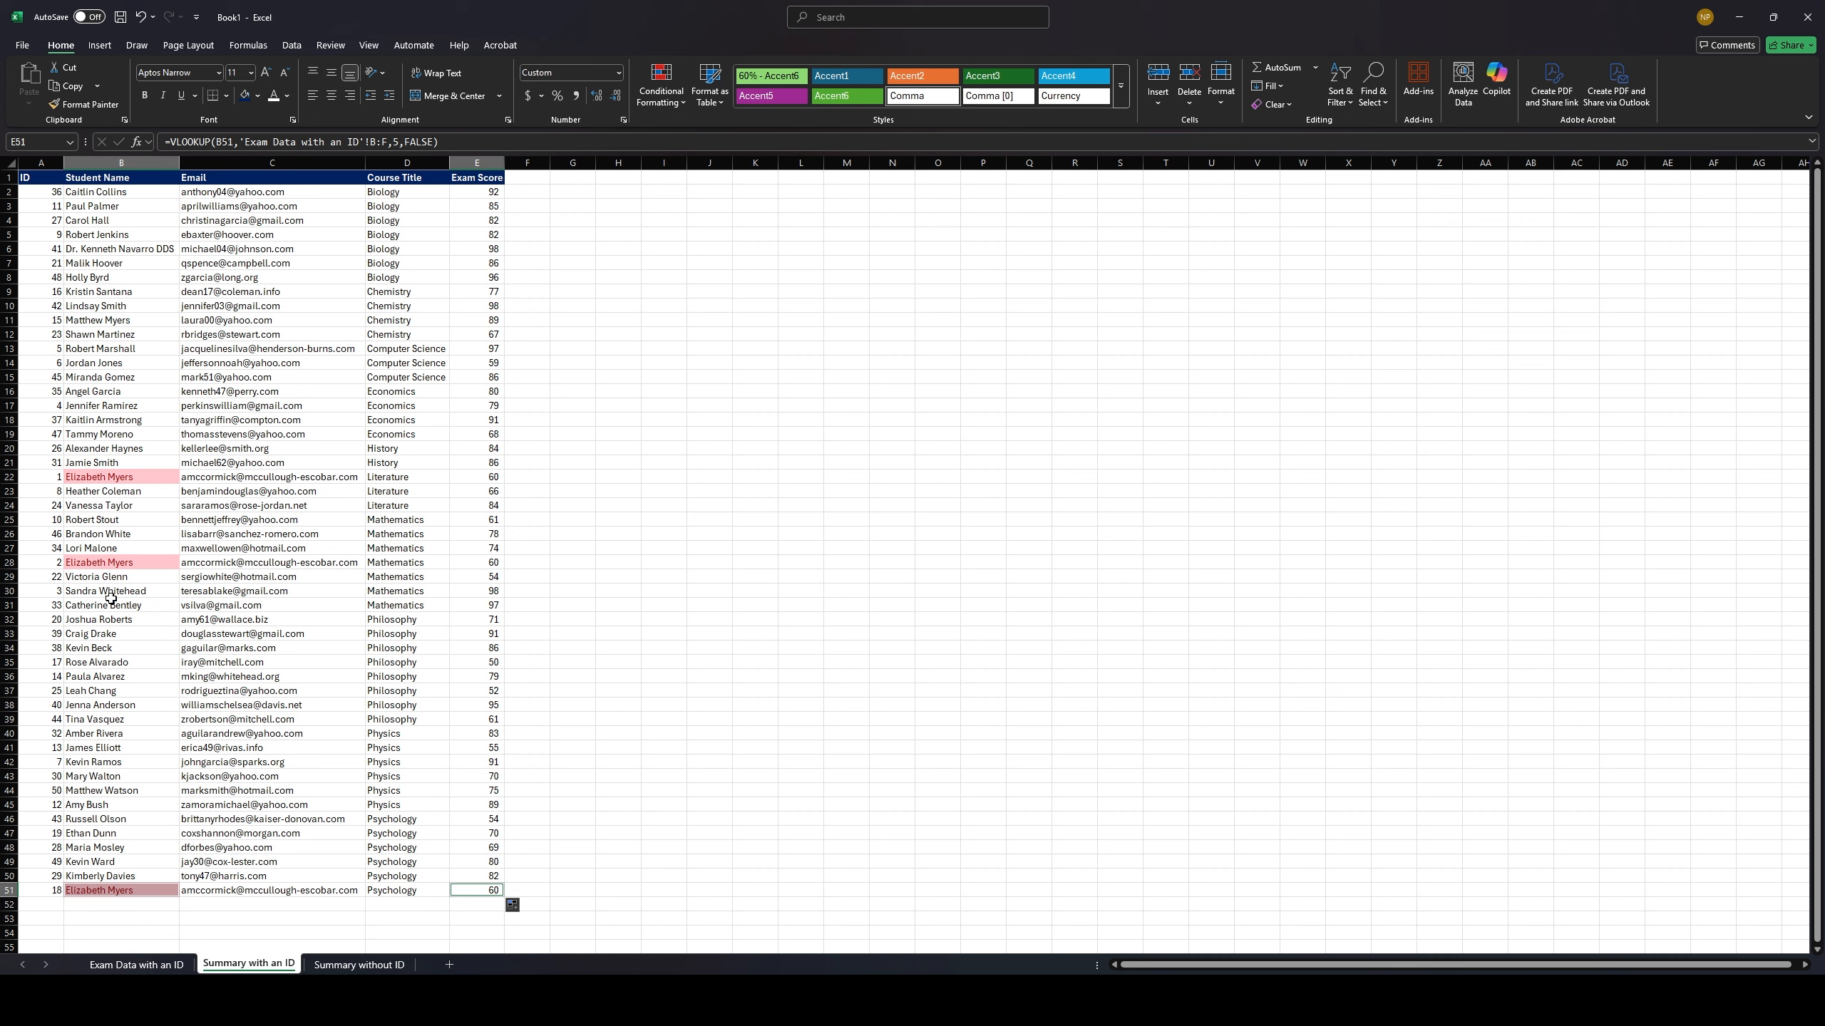
# Compare the duplicate student in row 22 with the first matching record in row 3 of the Exam Data with an ID sheet
pyautogui.click(105, 479)
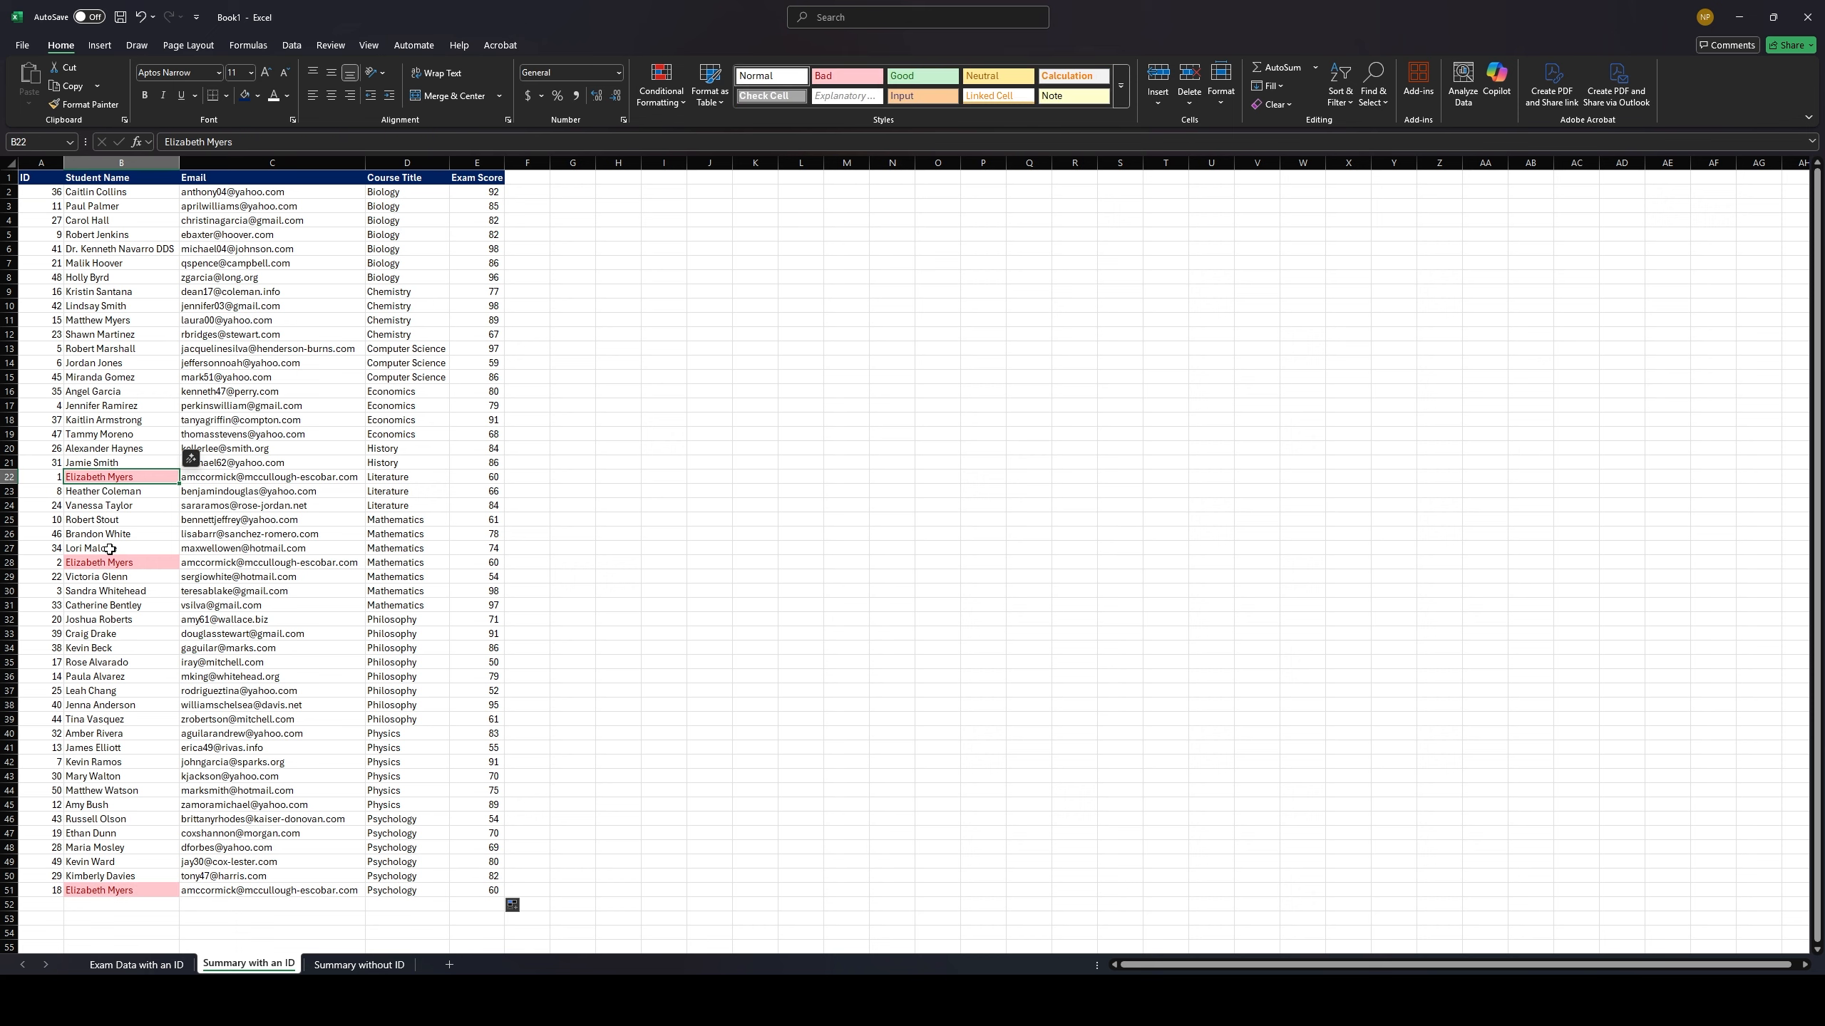
pyautogui.click(131, 963)
pyautogui.moveTo(98, 206); pyautogui.dragTo(535, 206)
pyautogui.click(535, 206)
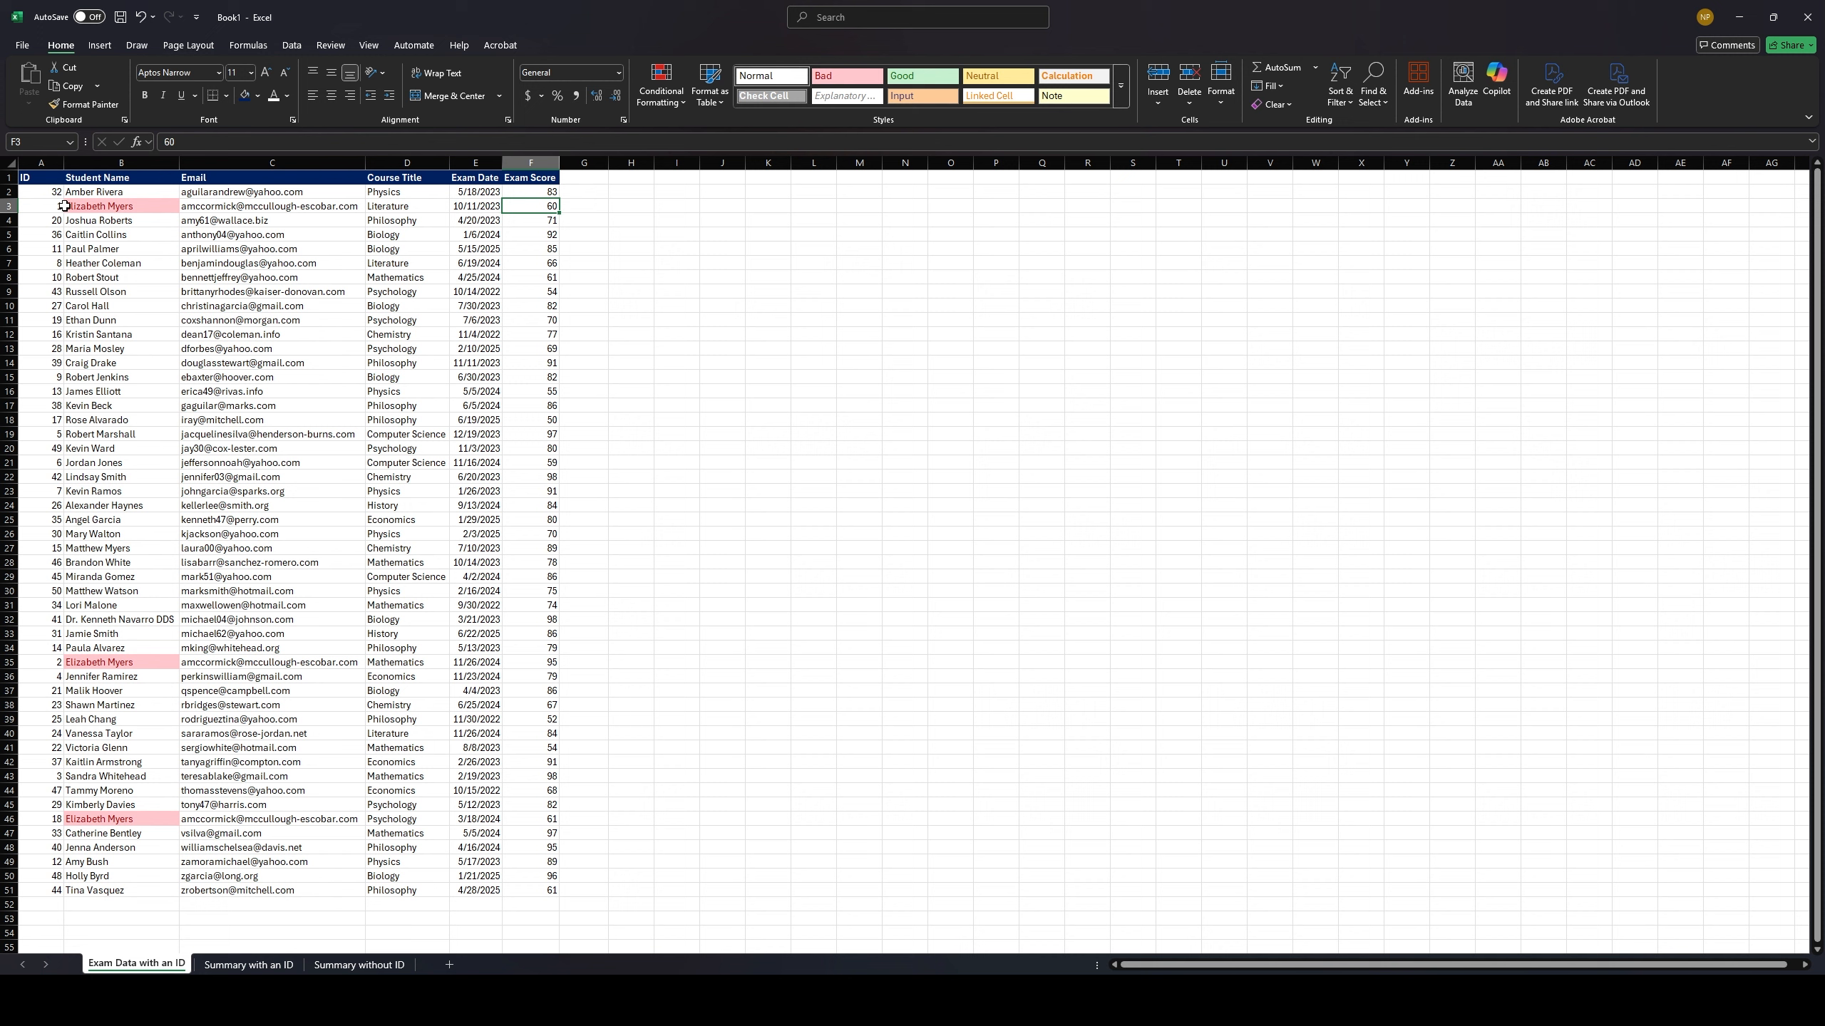
pyautogui.click(99, 208)
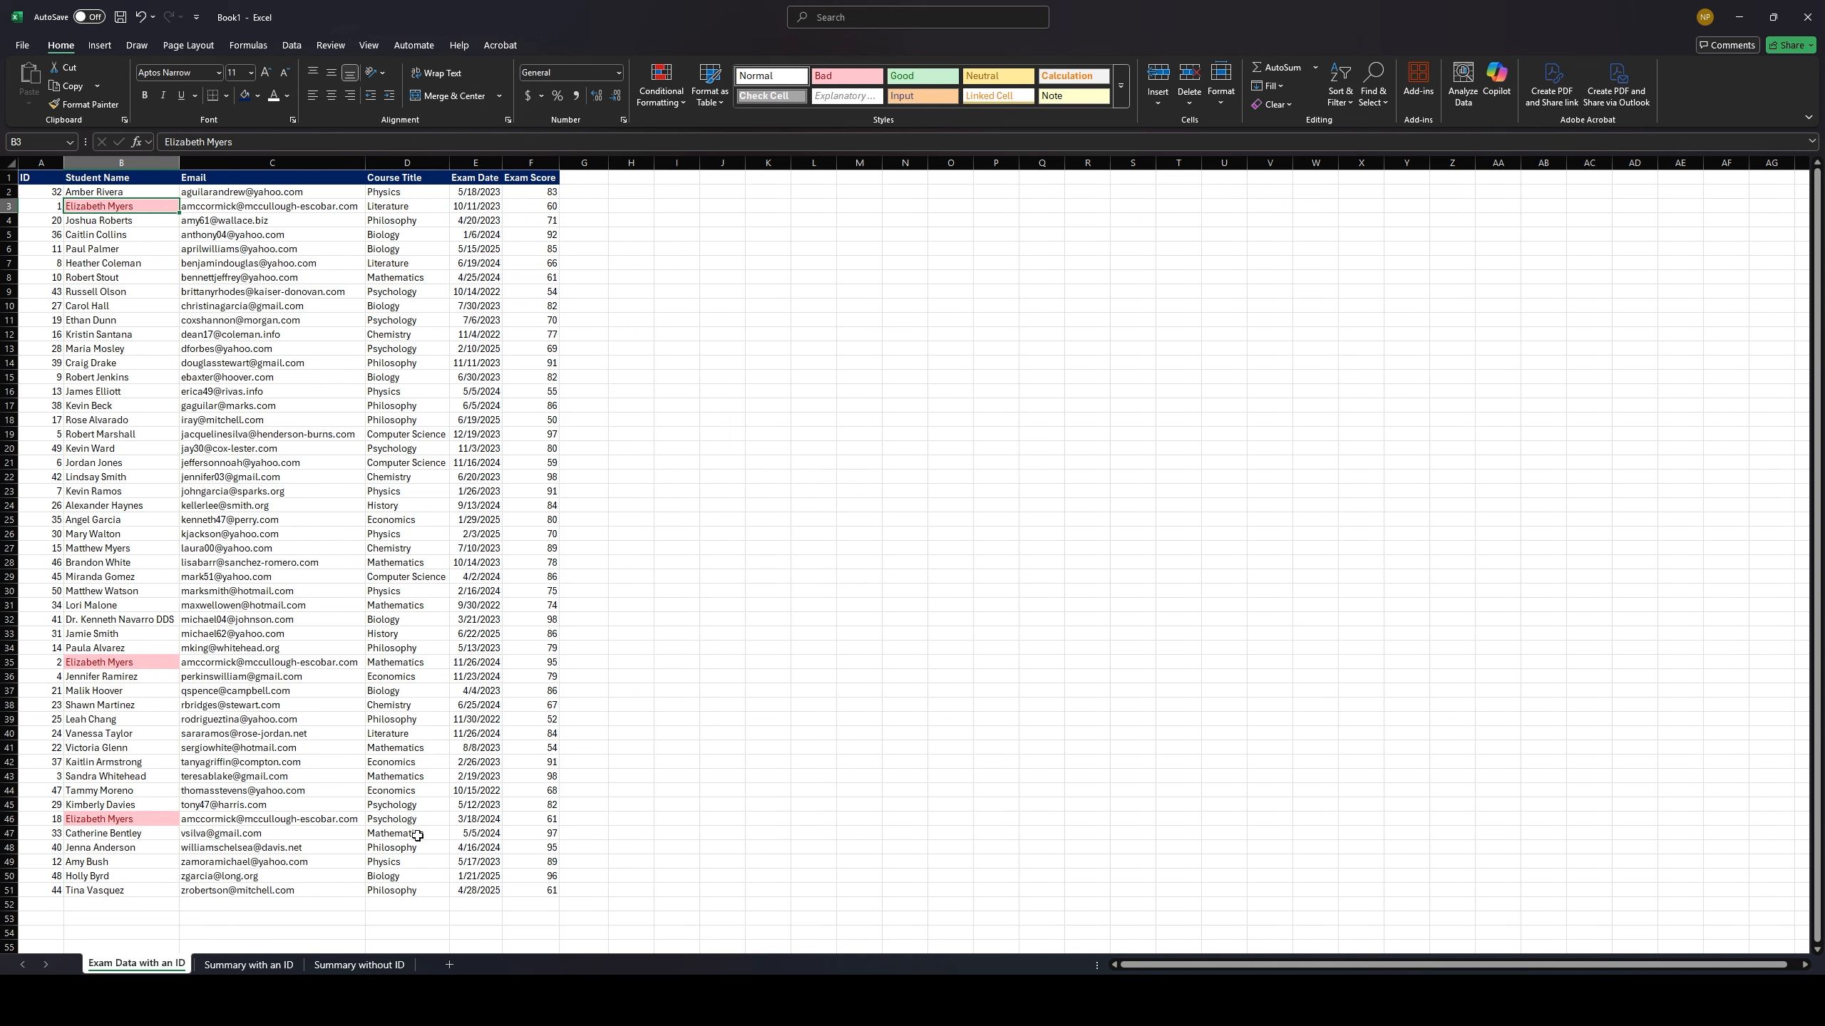
# Review the ID column on Summary with an ID, and the student, course and Exam Score columns on Summary without ID
pyautogui.click(279, 967)
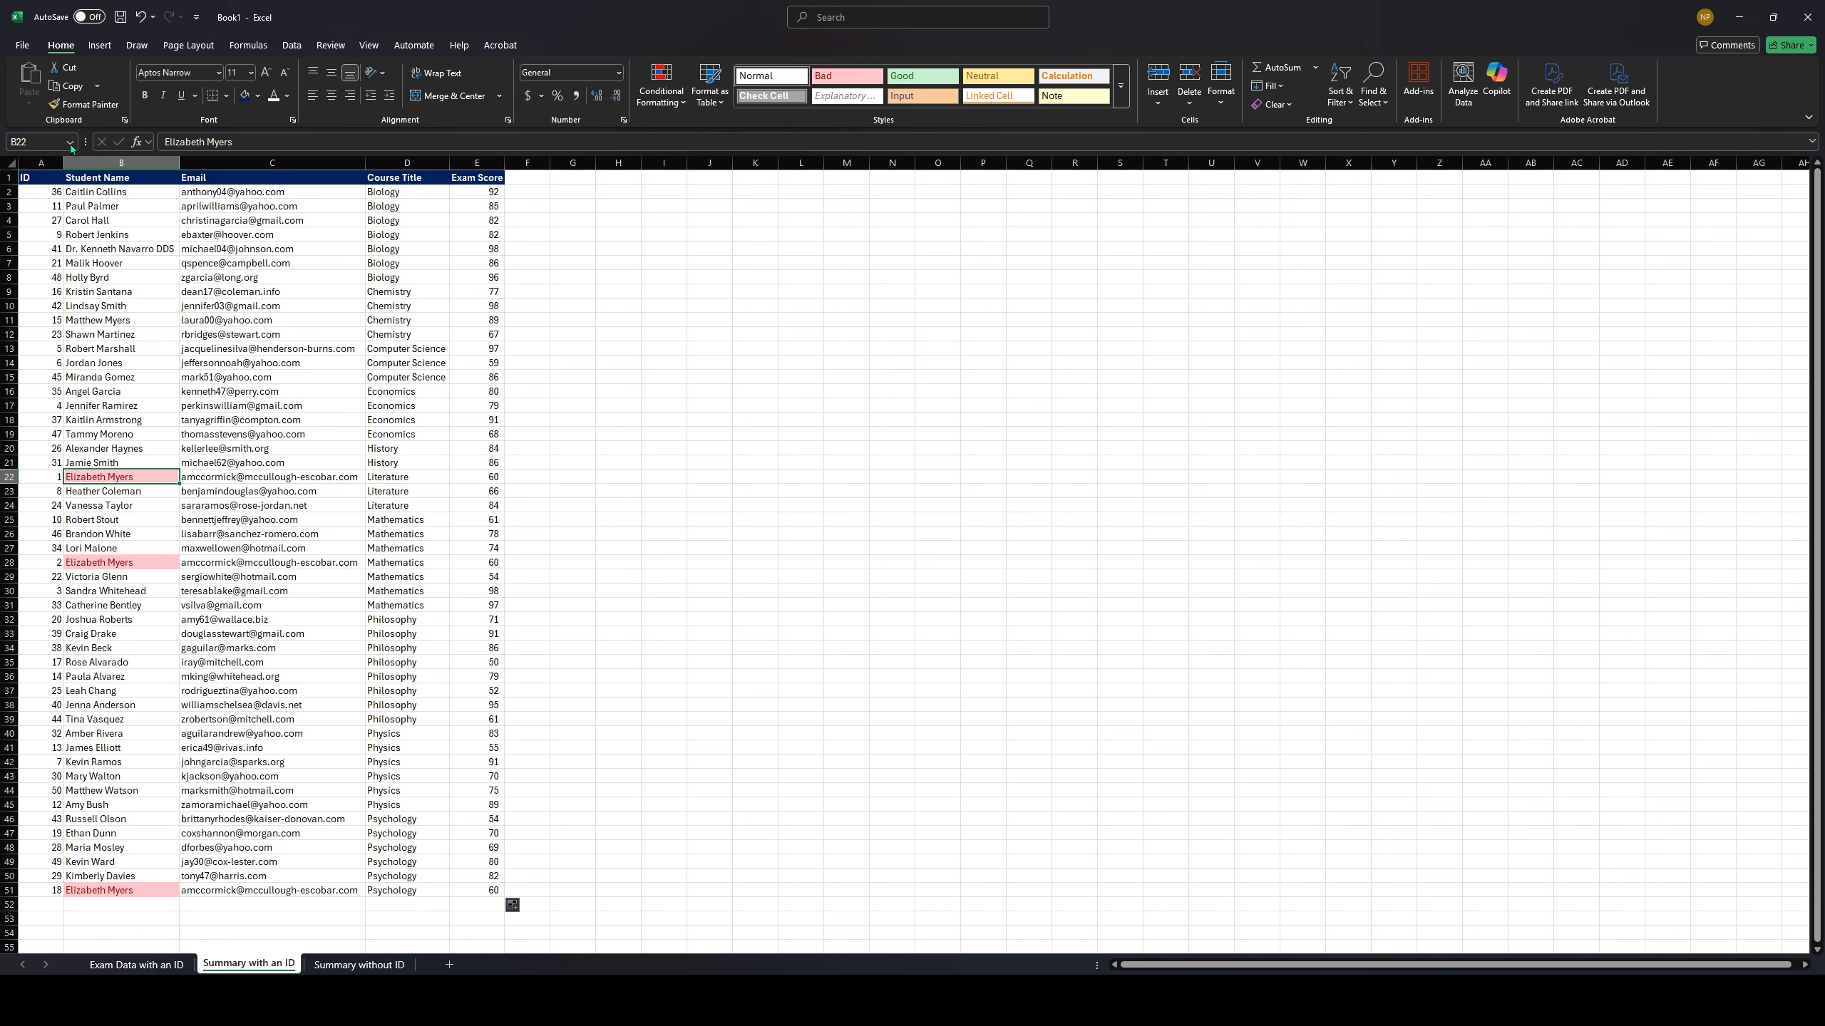
pyautogui.click(41, 162)
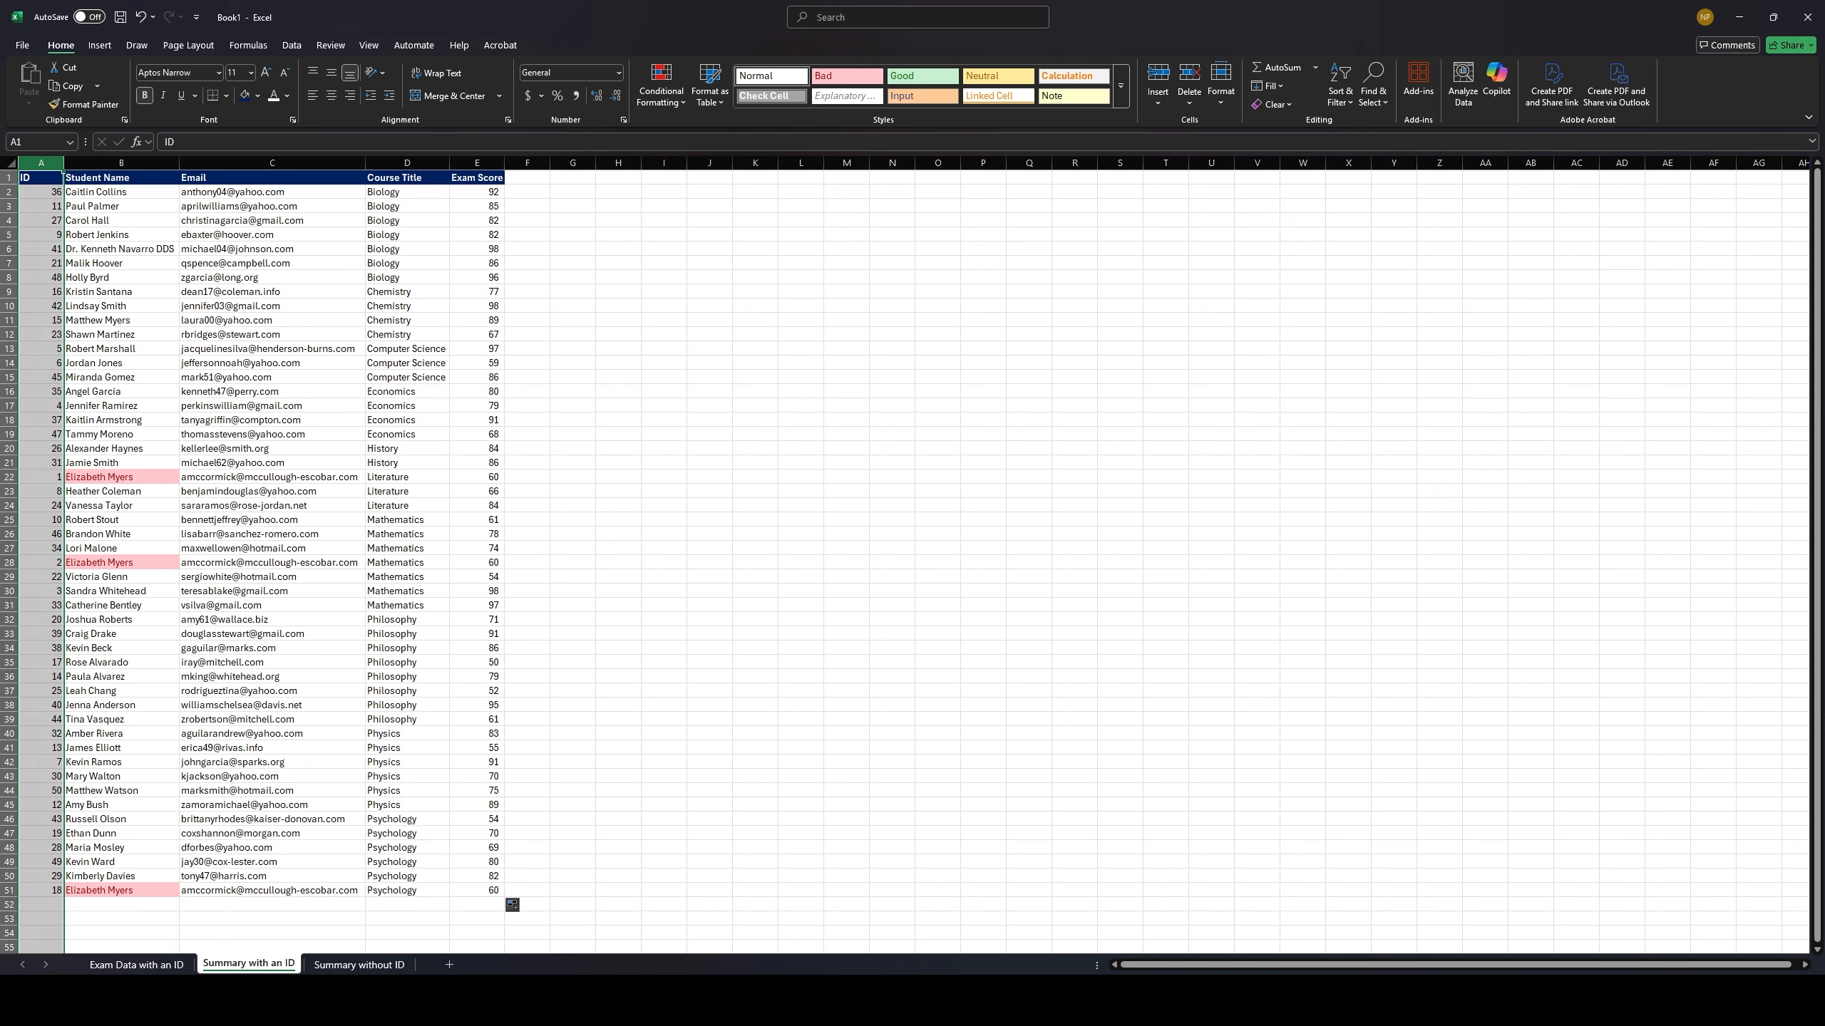
pyautogui.click(349, 967)
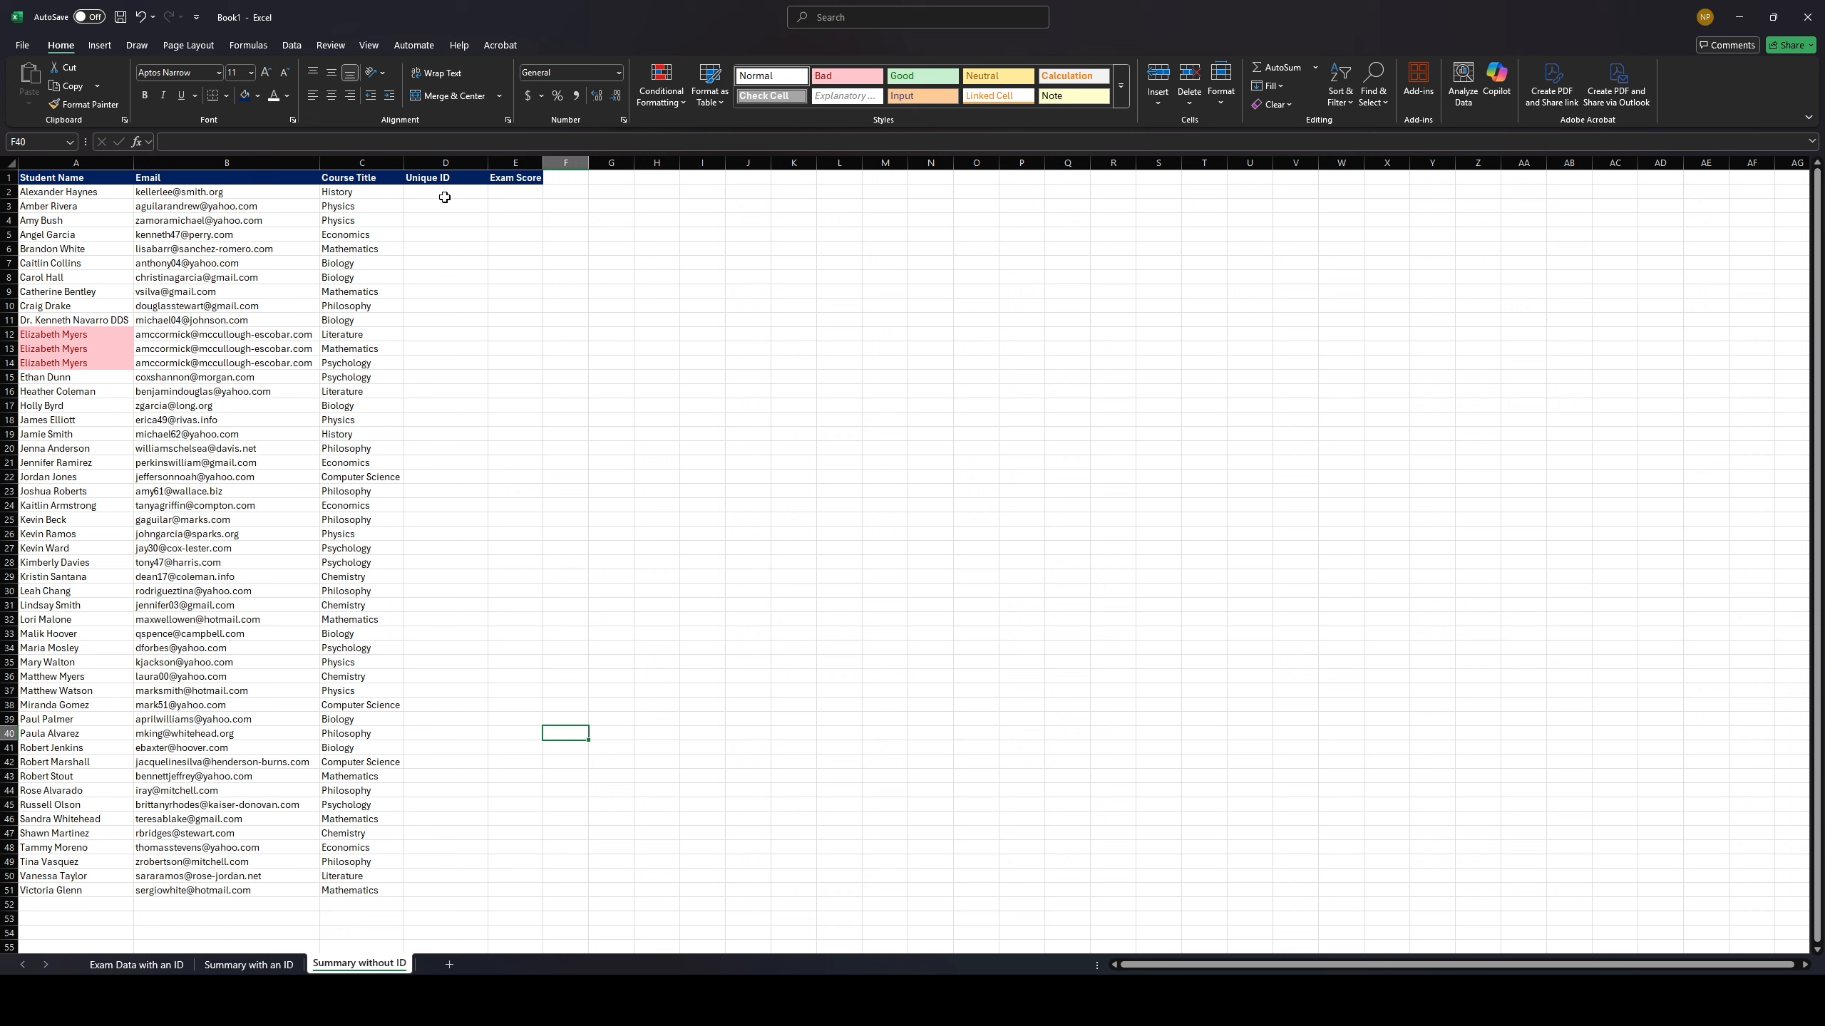
pyautogui.moveTo(76, 163); pyautogui.dragTo(387, 179)
pyautogui.click(515, 162)
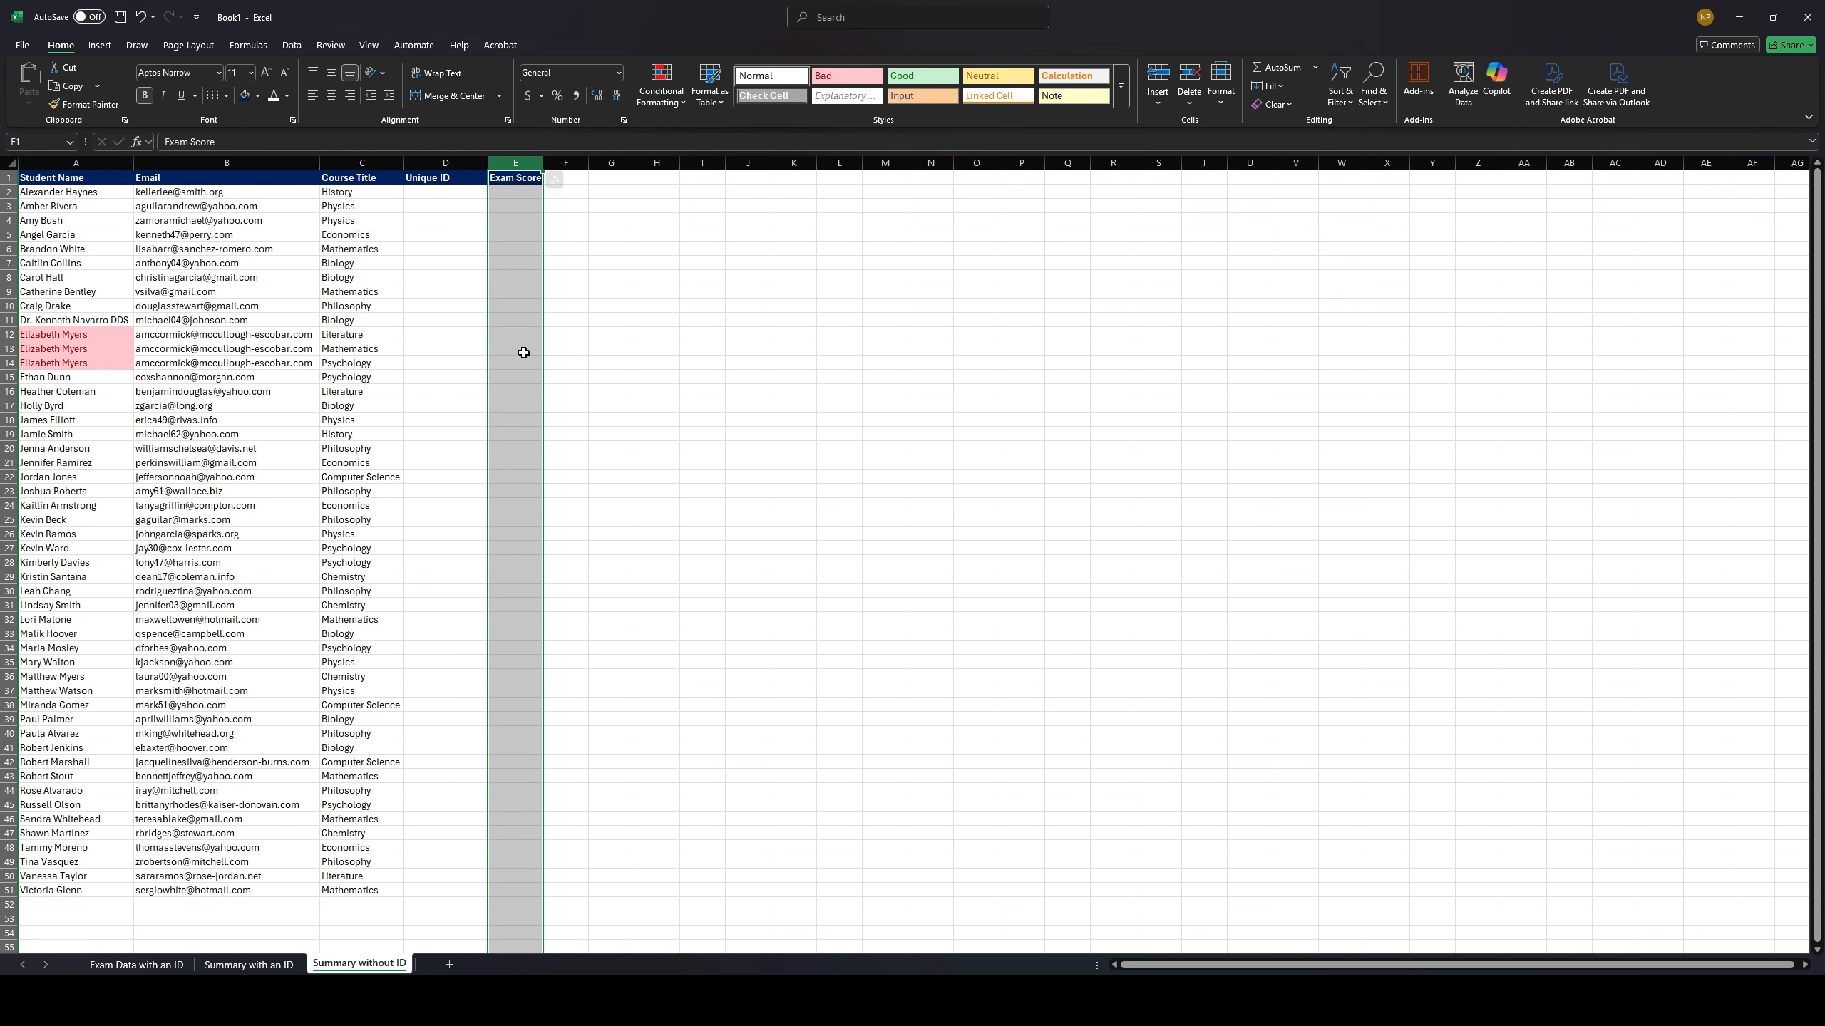
# Build a unique ID in D2 of Summary without ID by joining student name and course title with =A2&C2
pyautogui.click(444, 191)
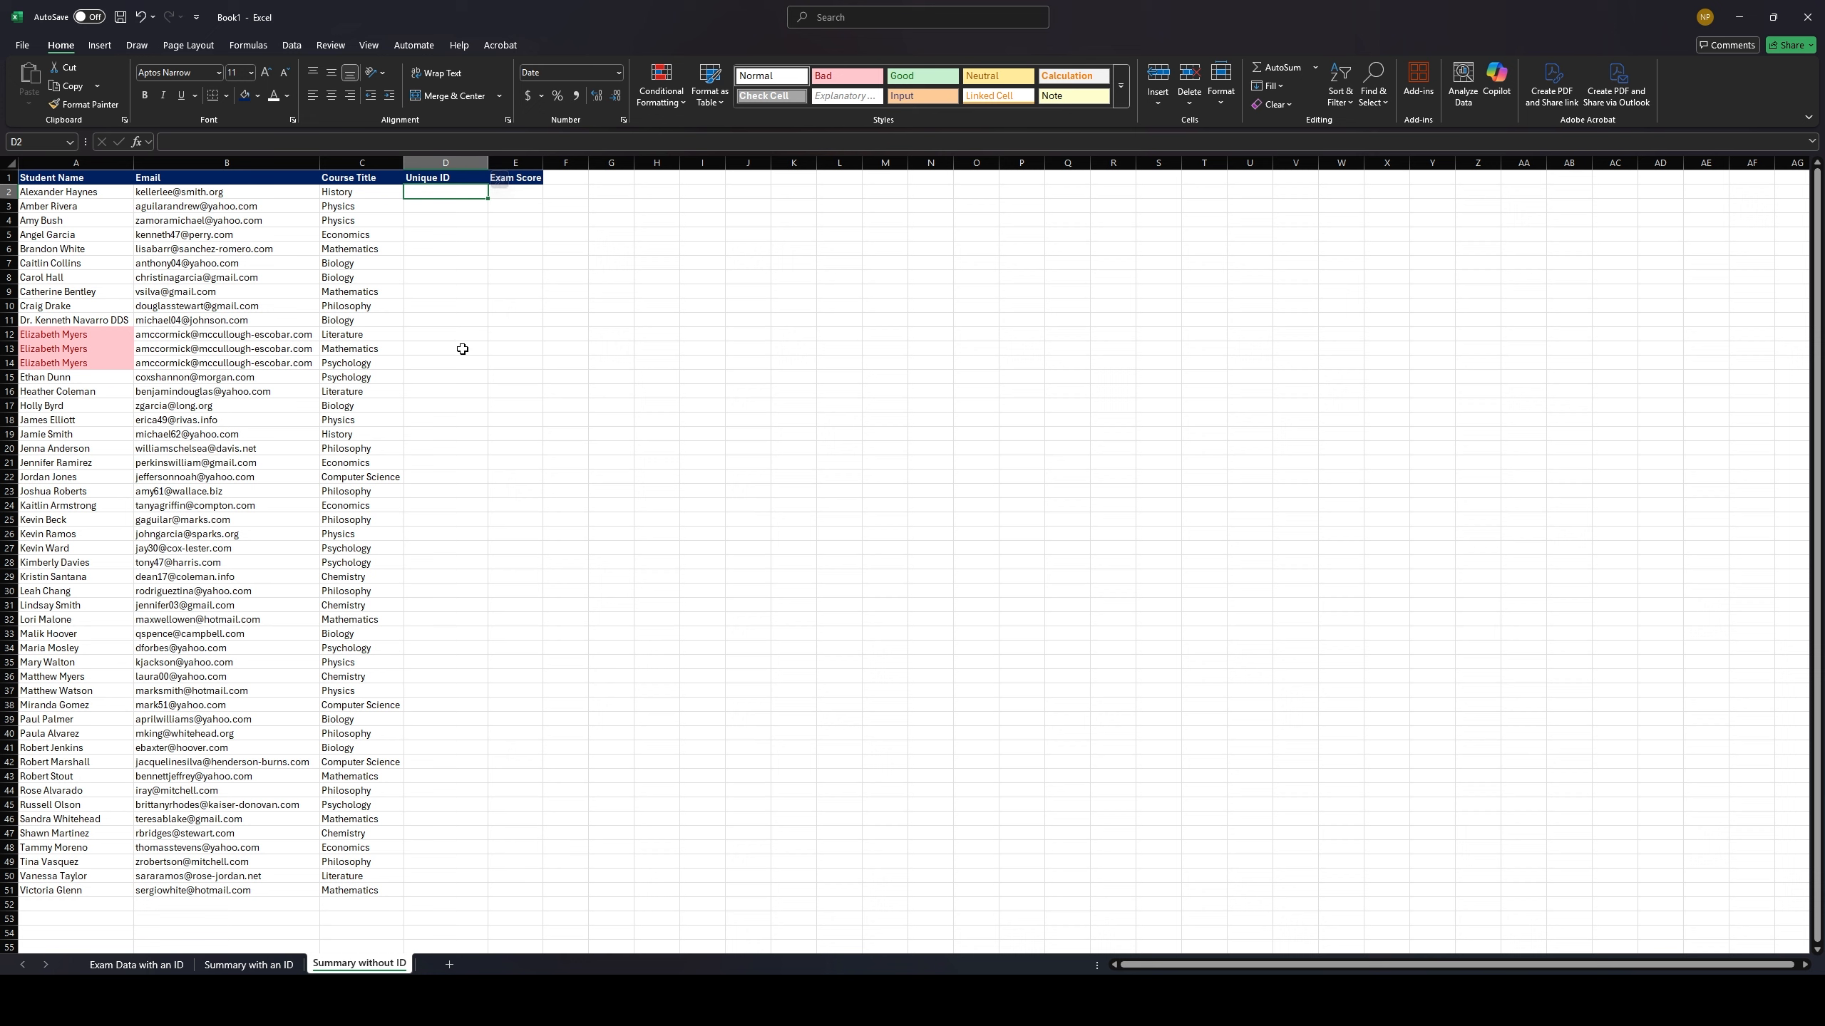
pyautogui.write('=')
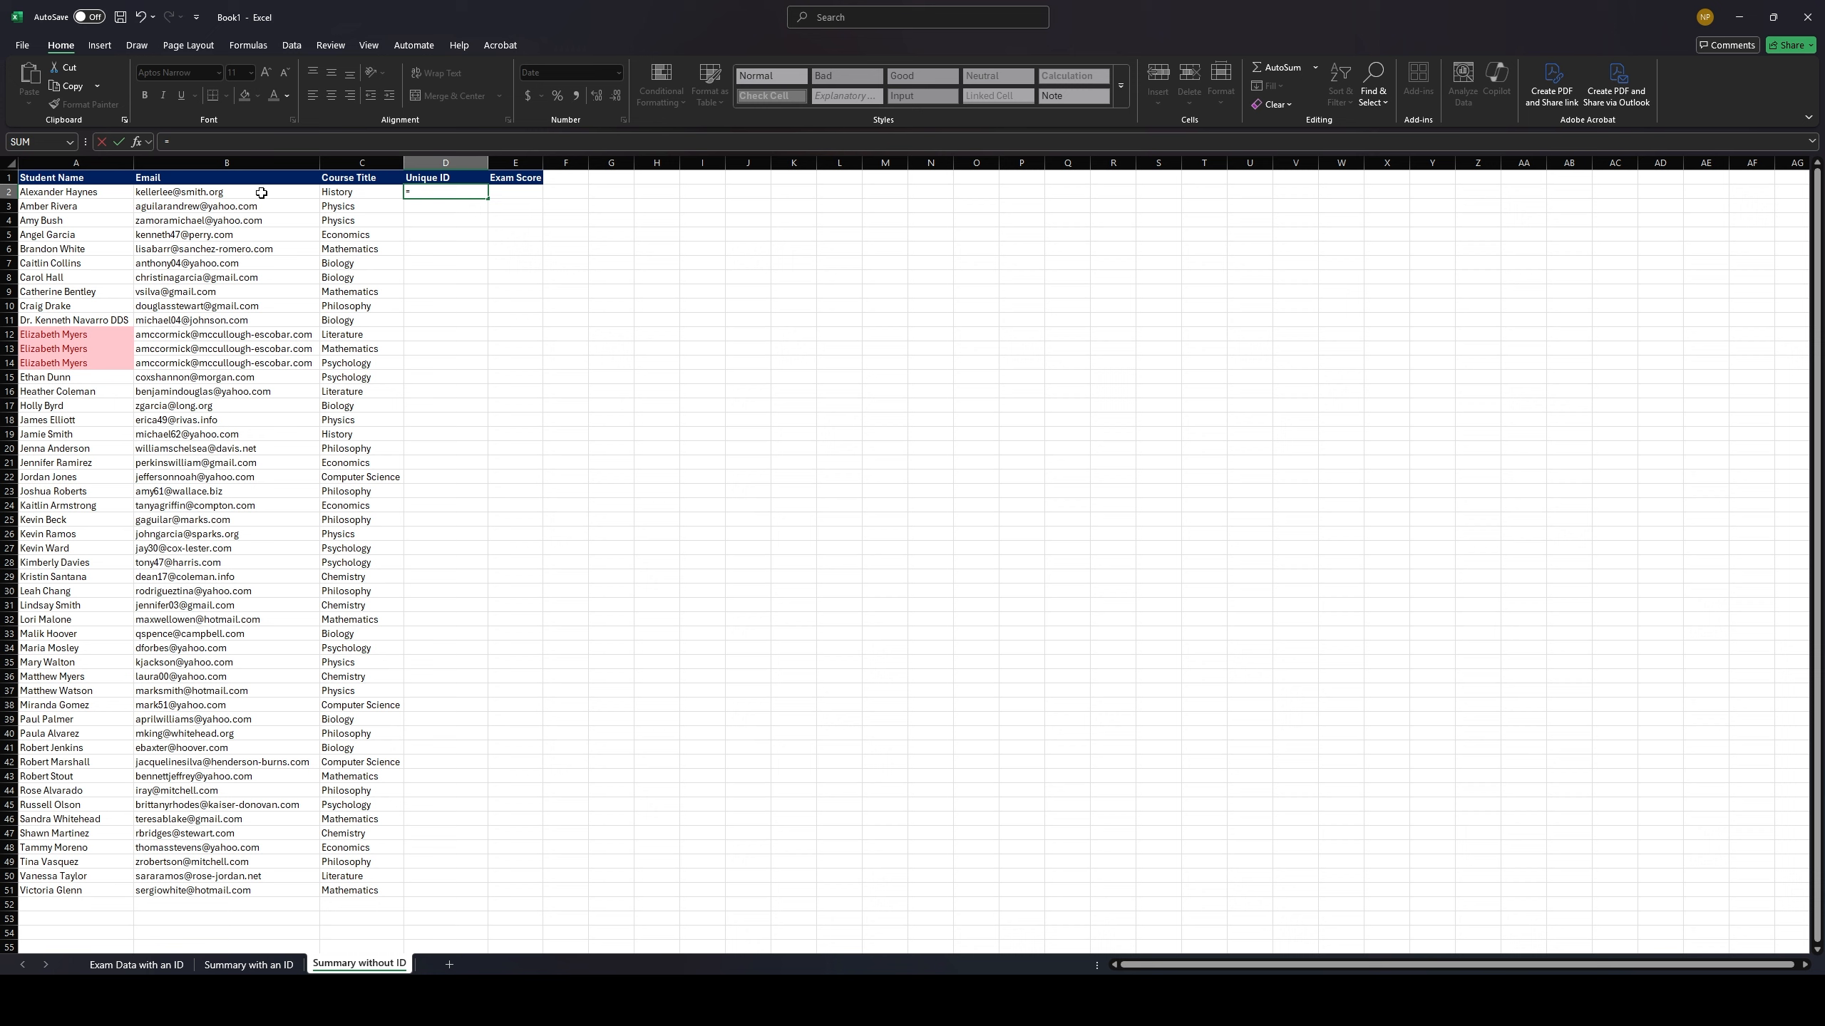
pyautogui.click(112, 191)
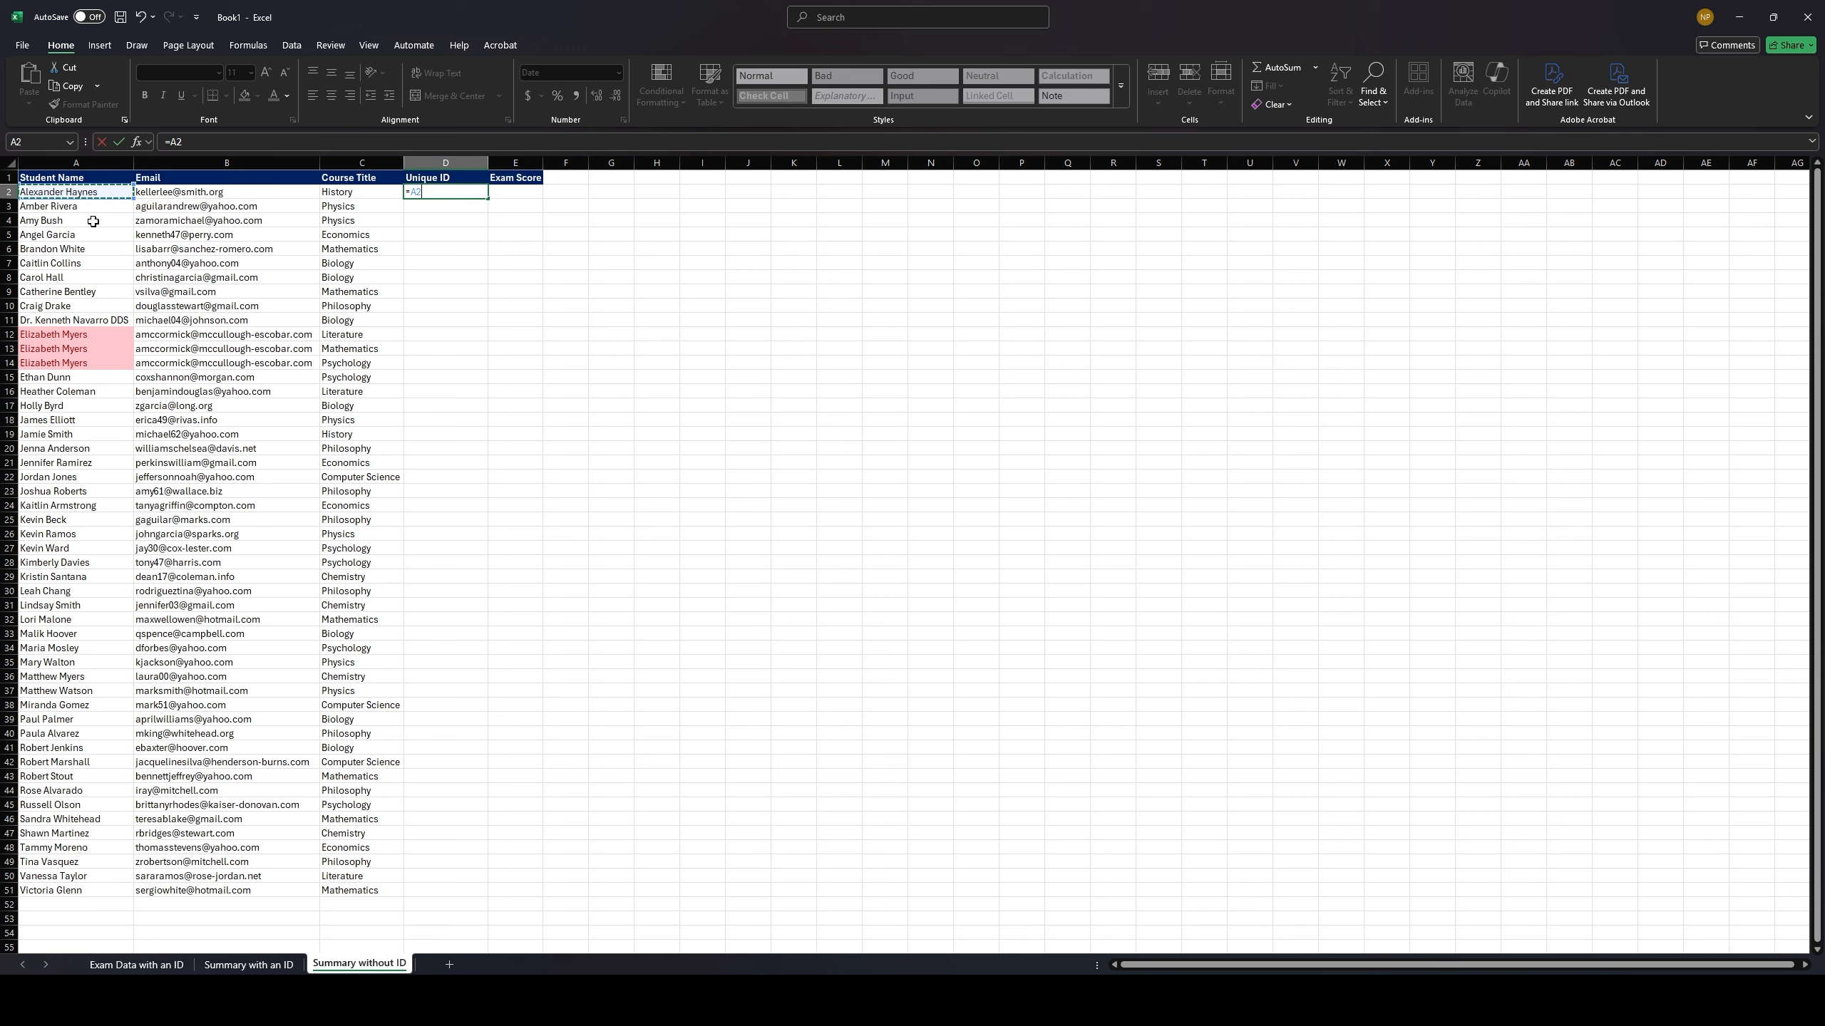
pyautogui.write('&')
pyautogui.click(346, 195)
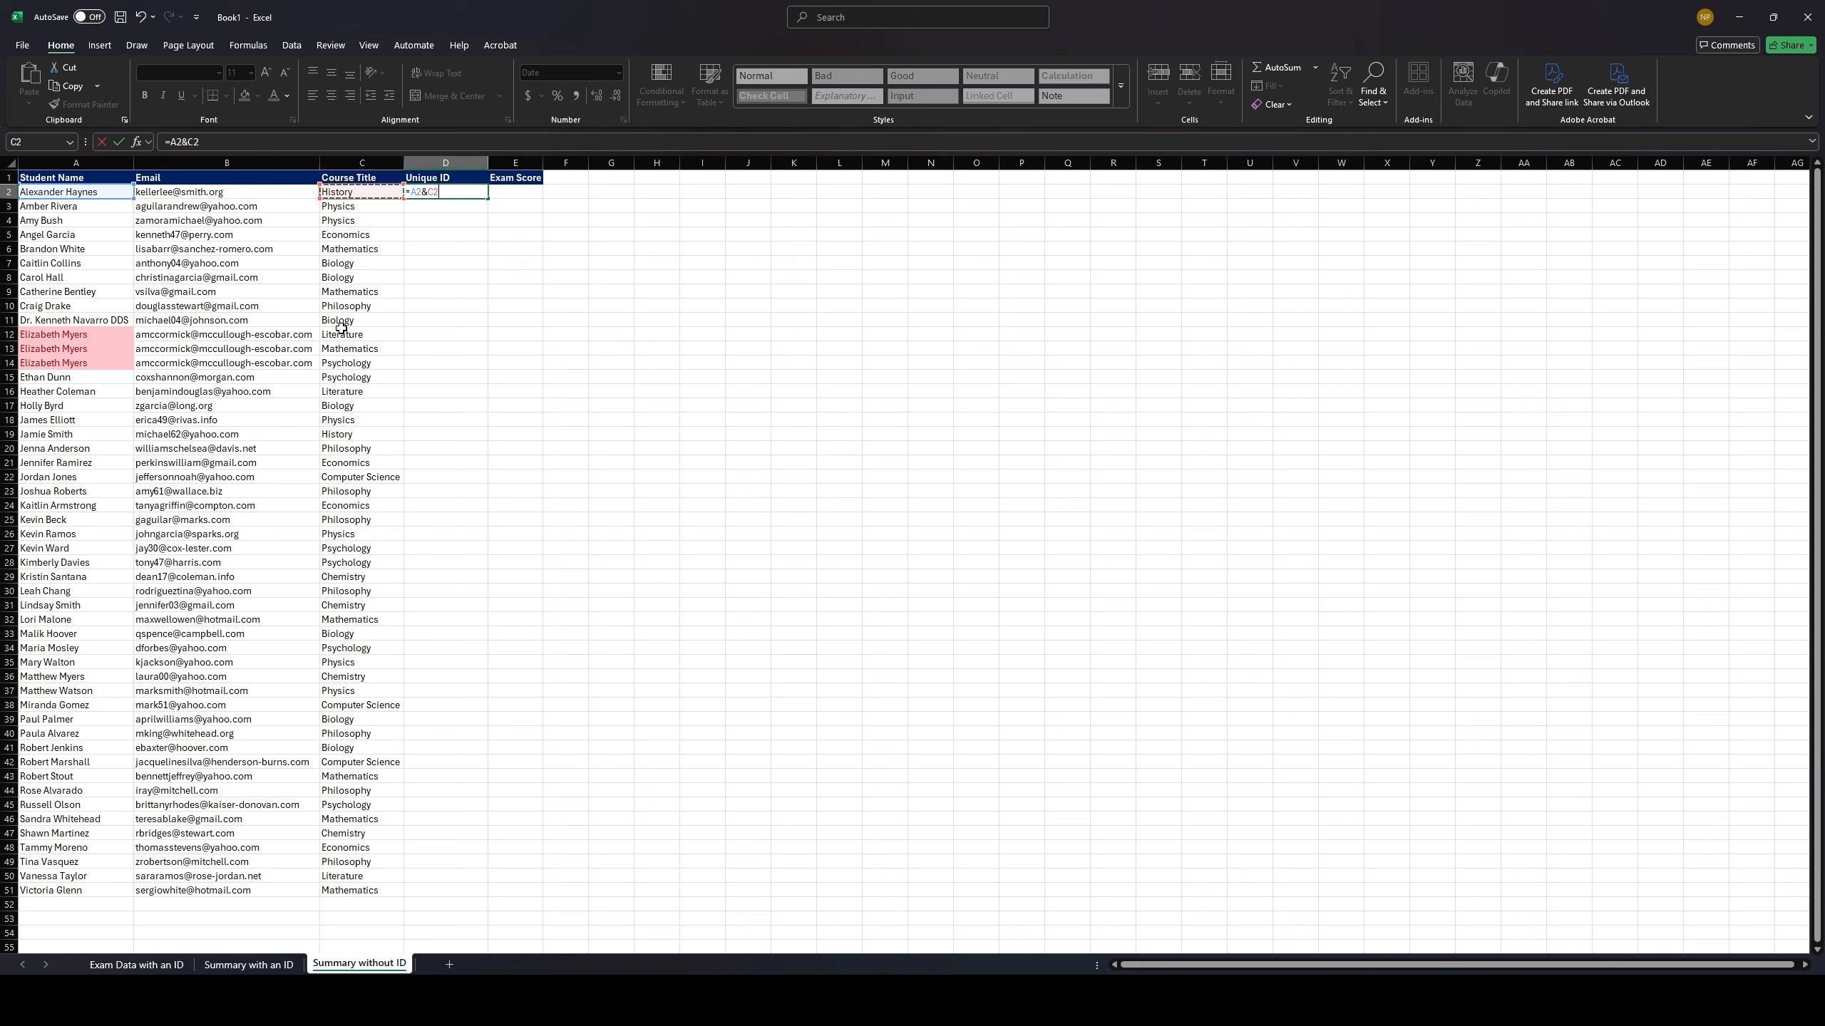
pyautogui.press('Return')
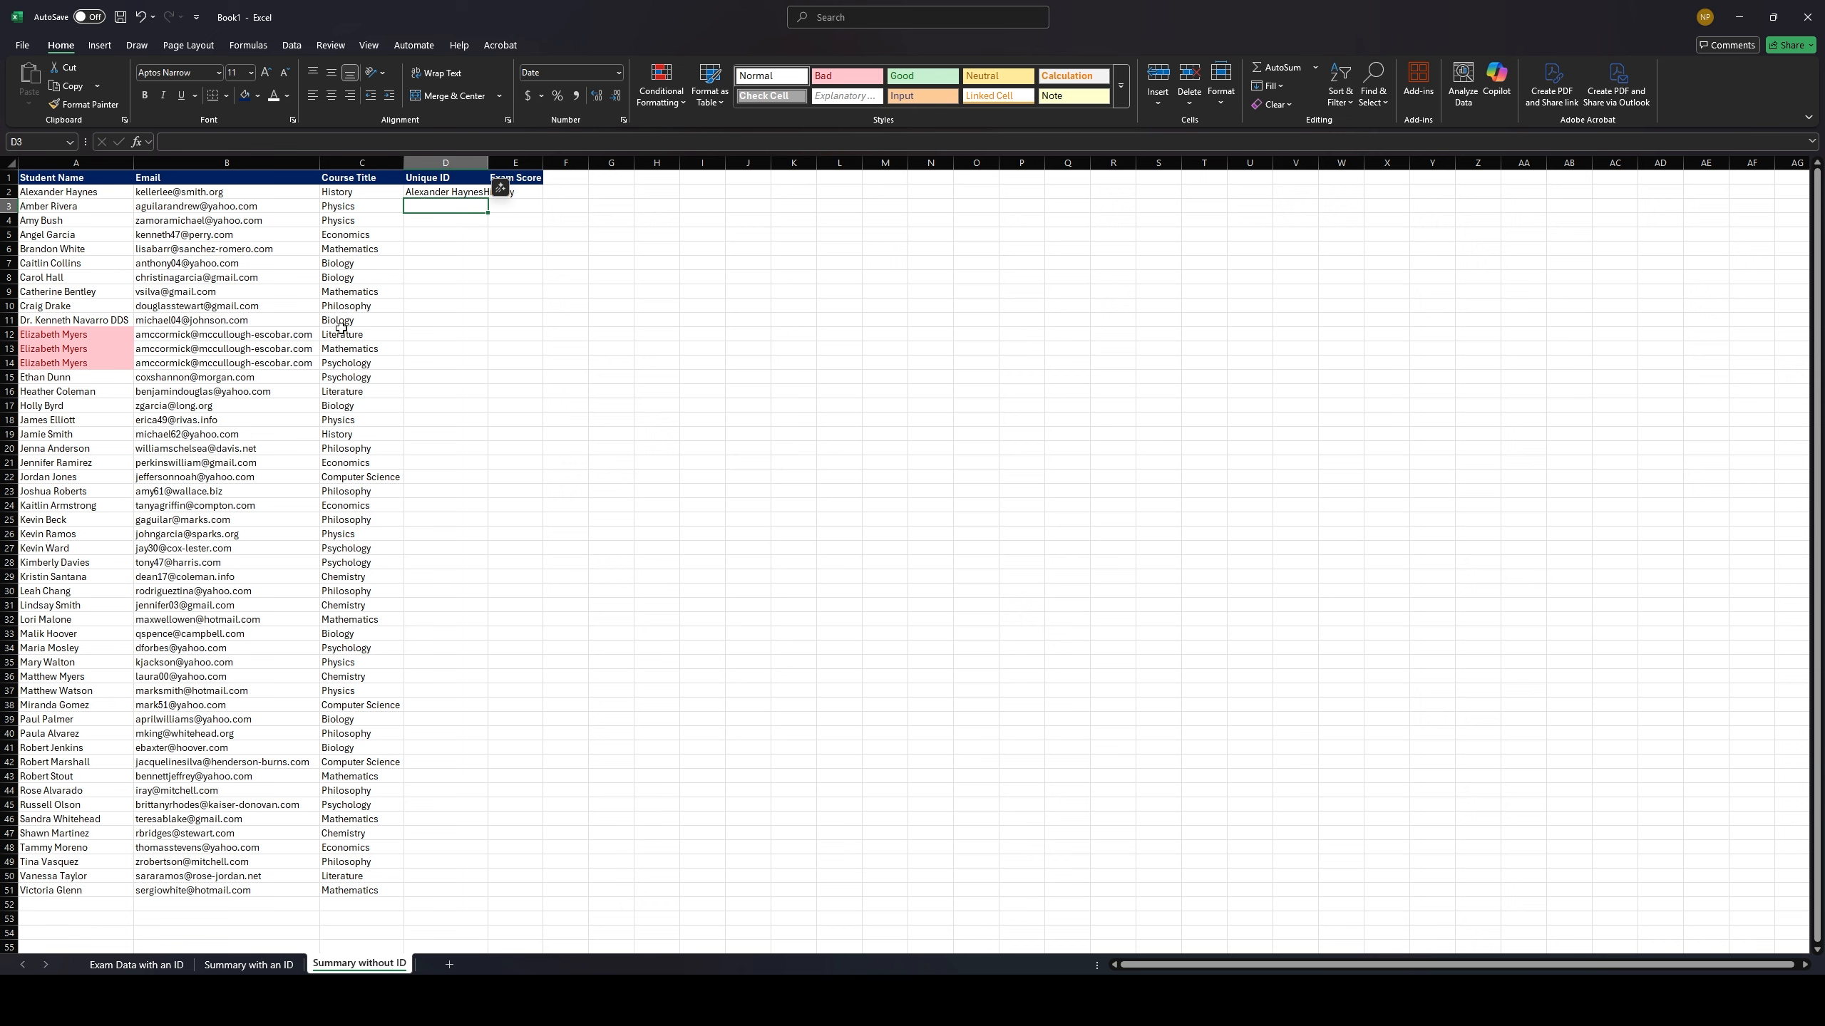
# Fill the Unique ID formula down from D2 through D51 and widen column D to fit the combined text
pyautogui.doubleClick(488, 162)
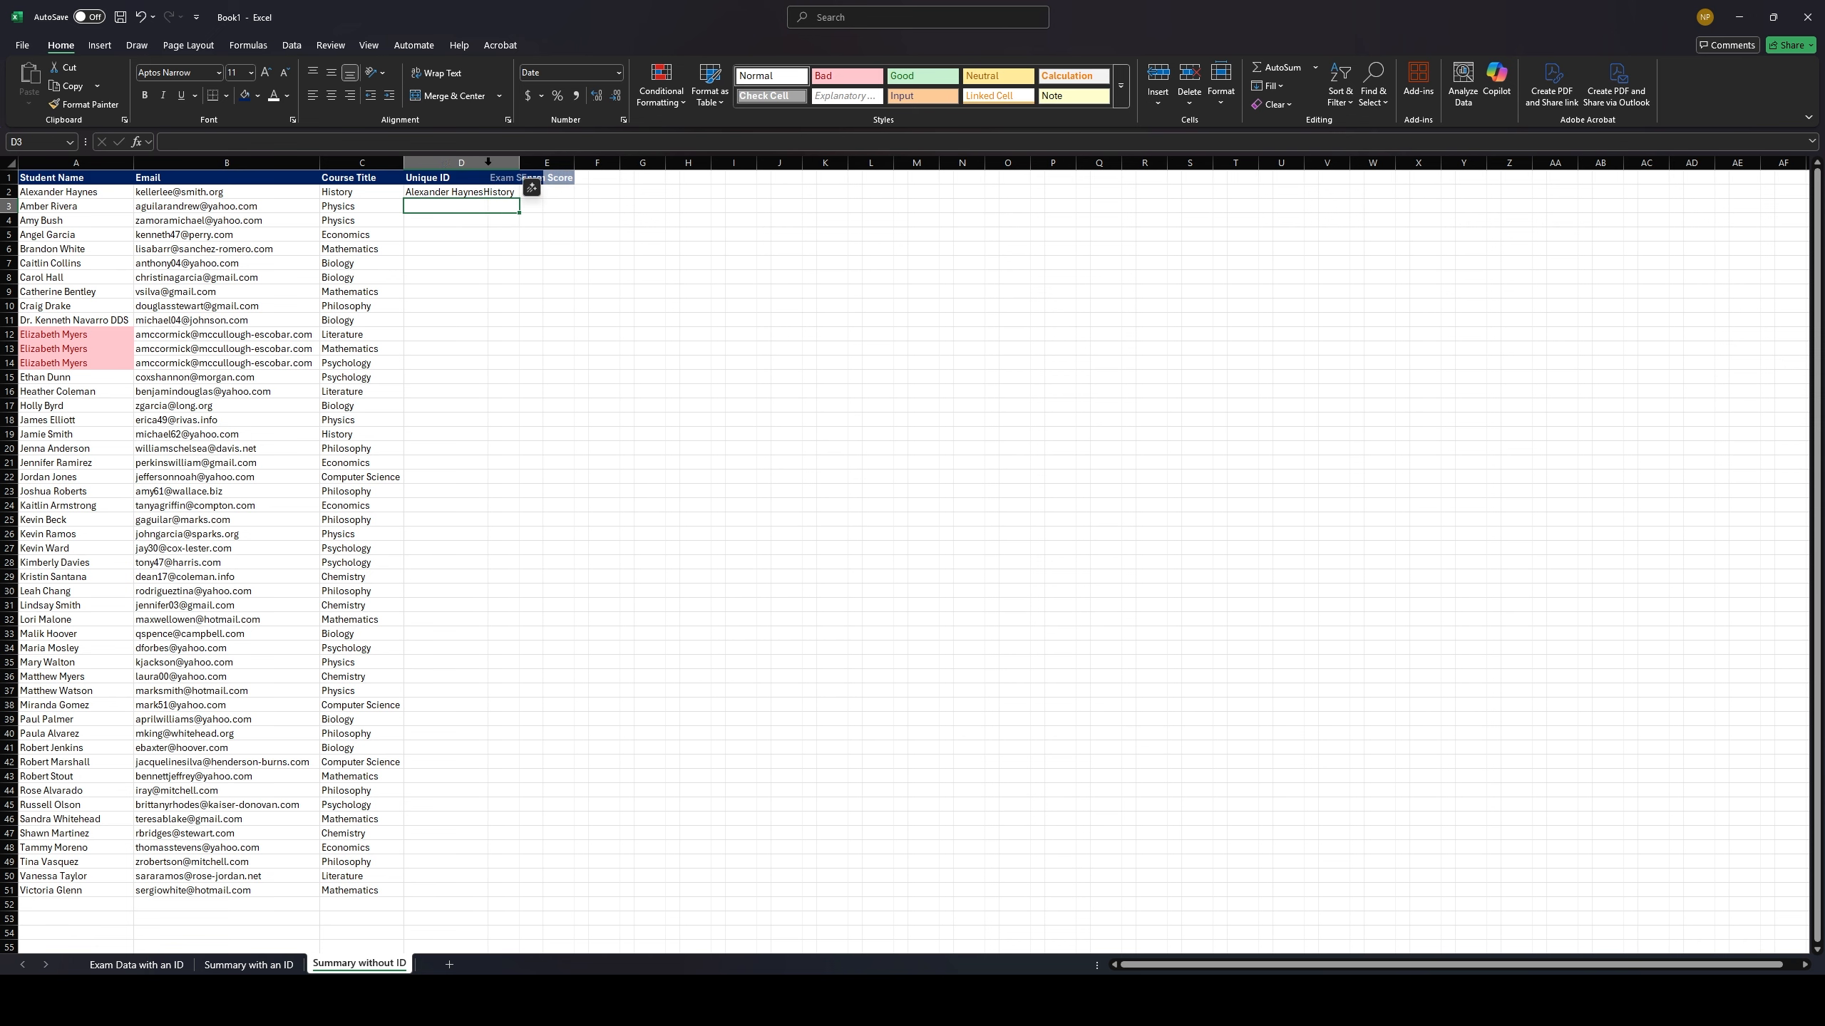
pyautogui.click(507, 178)
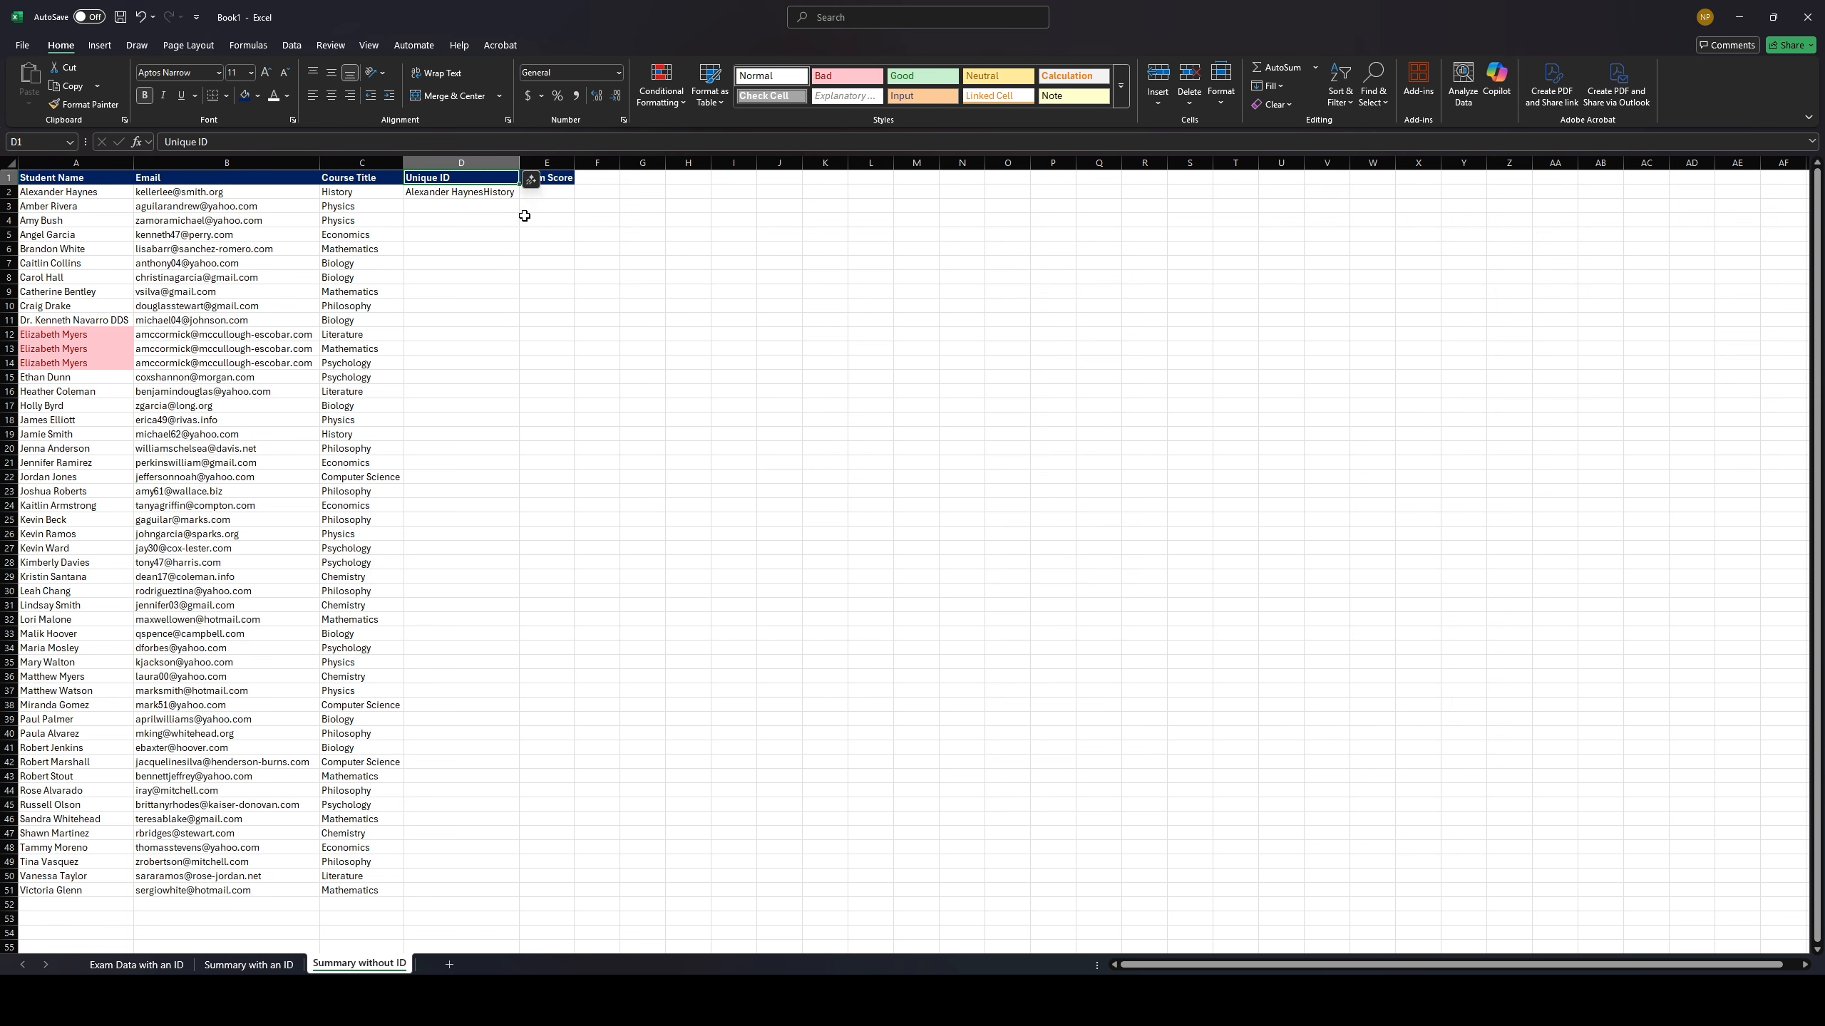
pyautogui.click(512, 194)
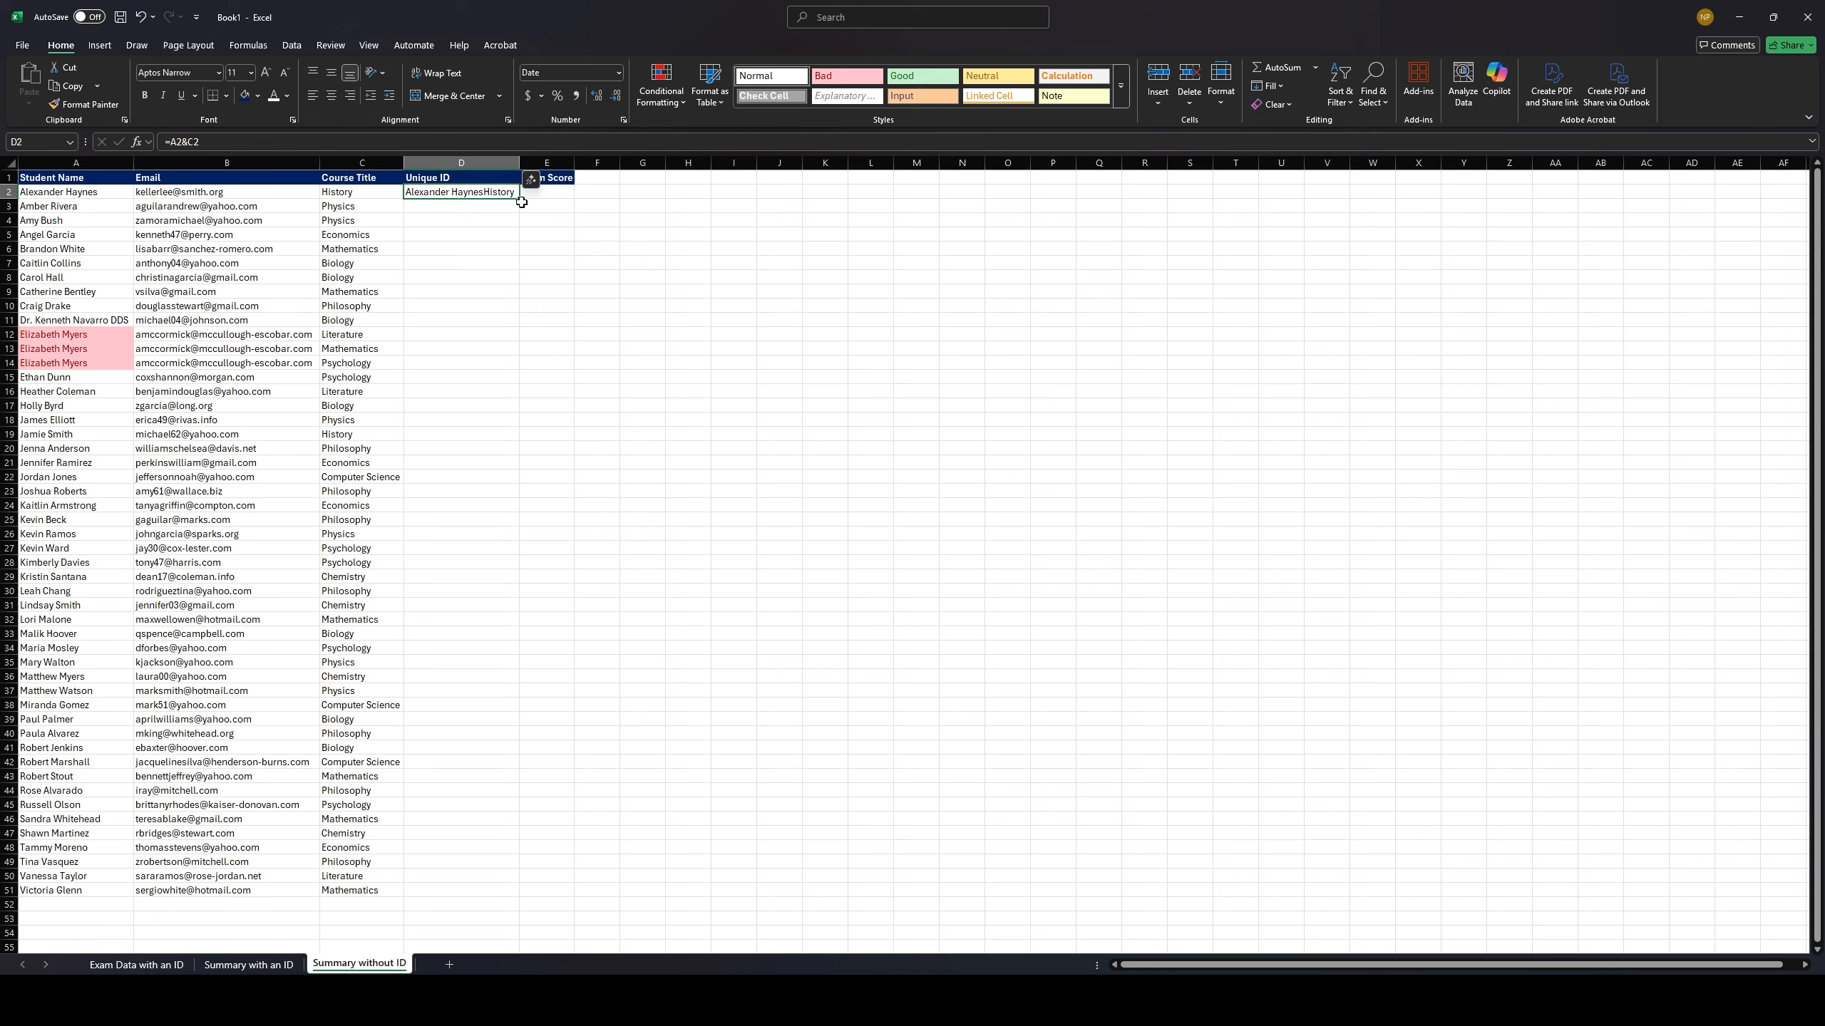
pyautogui.moveTo(522, 200); pyautogui.dragTo(532, 898)
pyautogui.click(567, 195)
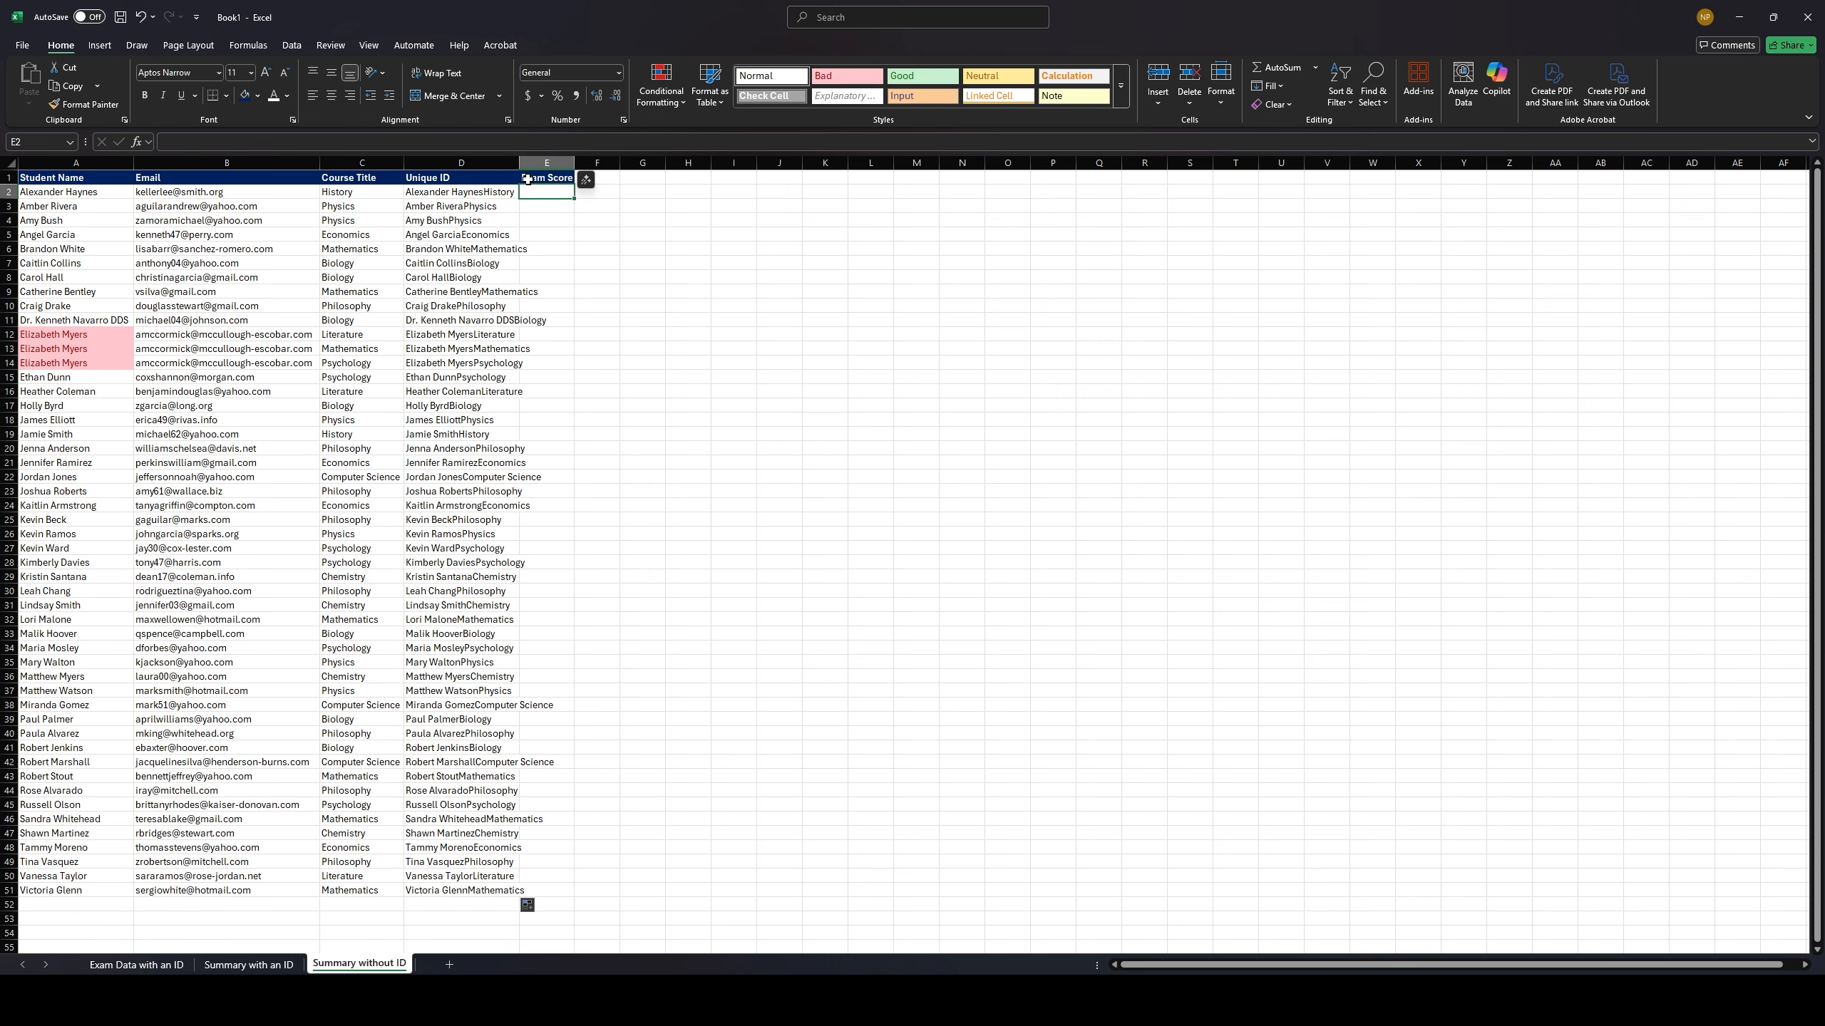
pyautogui.moveTo(522, 166); pyautogui.dragTo(561, 166)
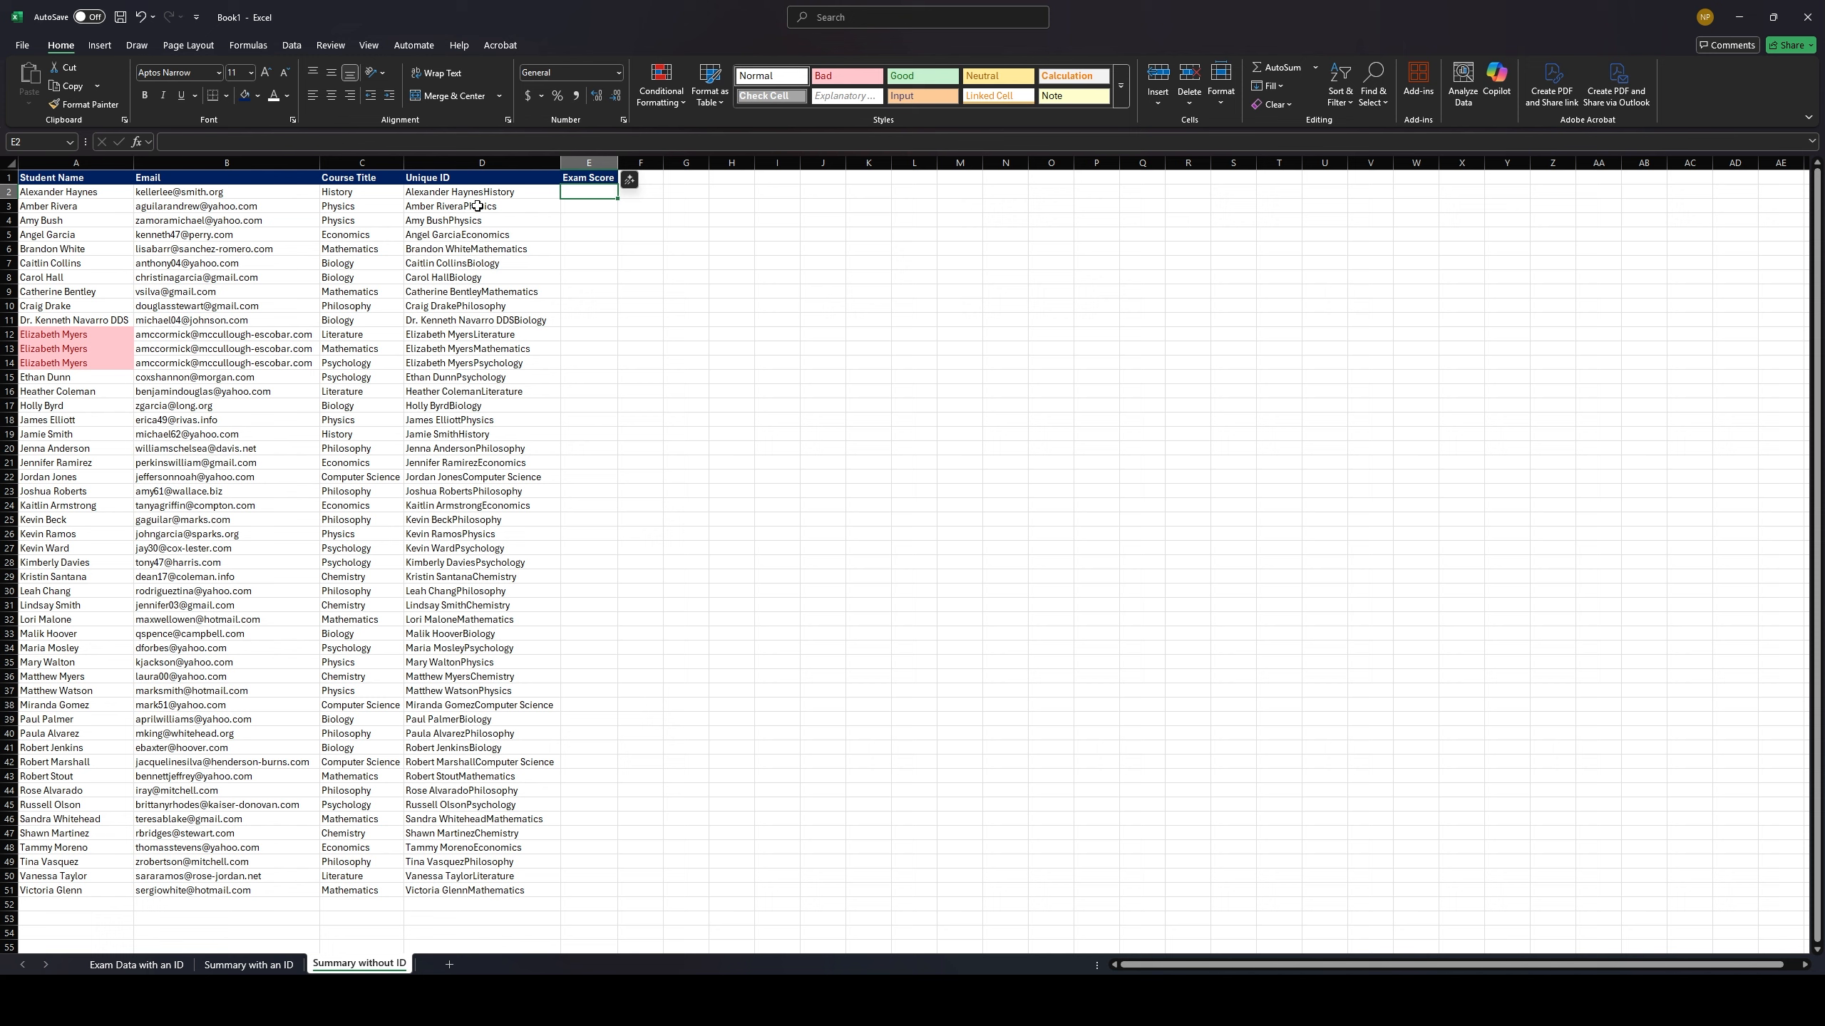
# Examine the existing IDs in column A of the Exam Data with an ID sheet, starting from A2
pyautogui.click(113, 964)
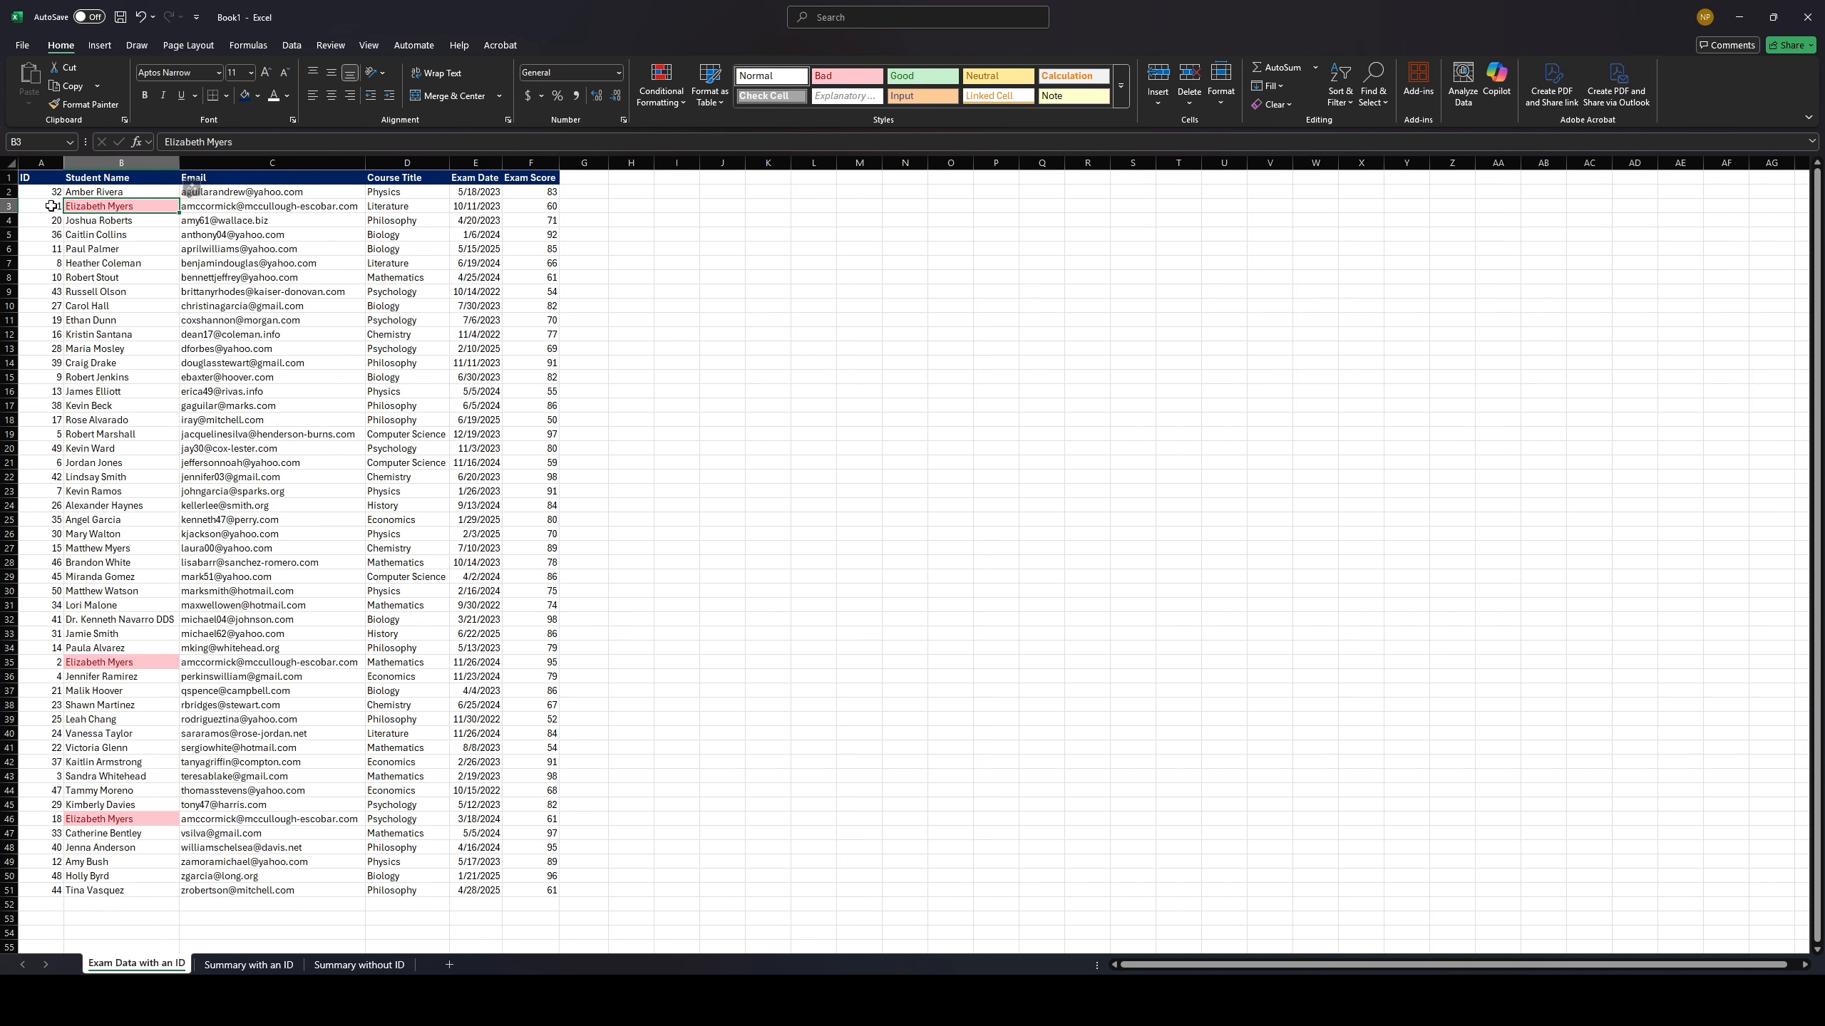
pyautogui.moveTo(44, 191); pyautogui.dragTo(47, 917)
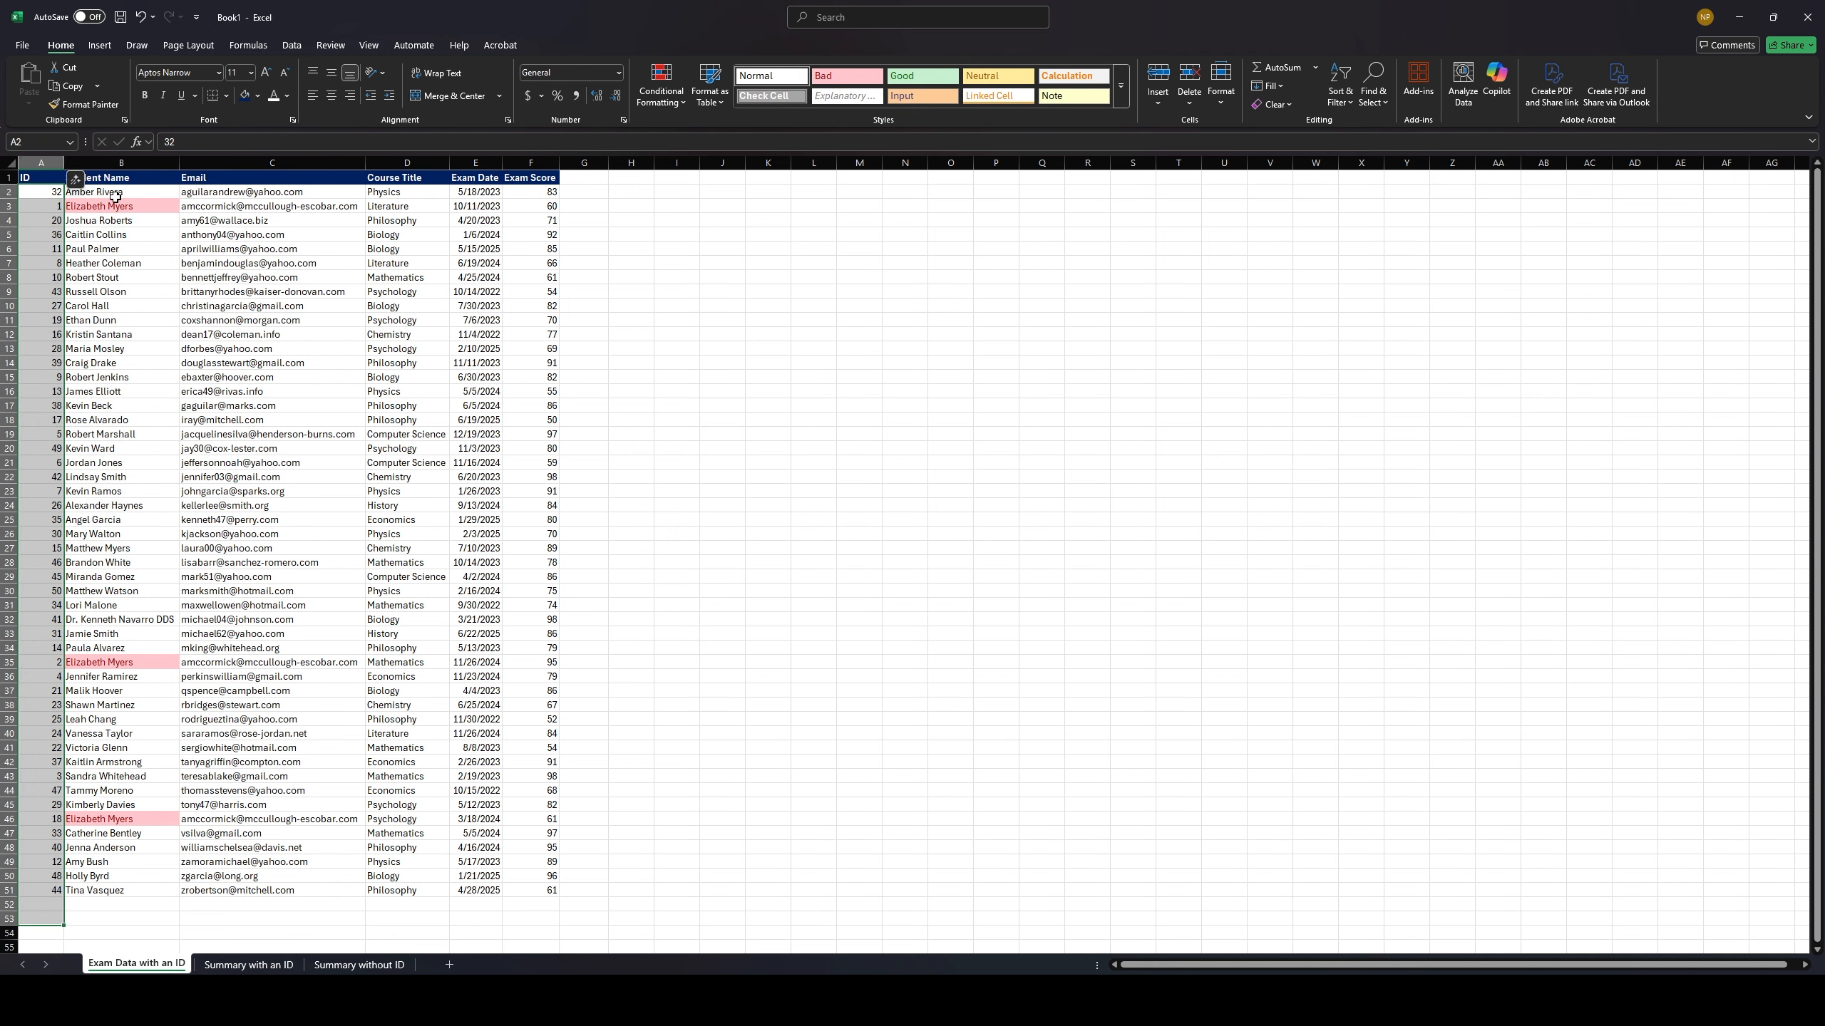
pyautogui.click(52, 193)
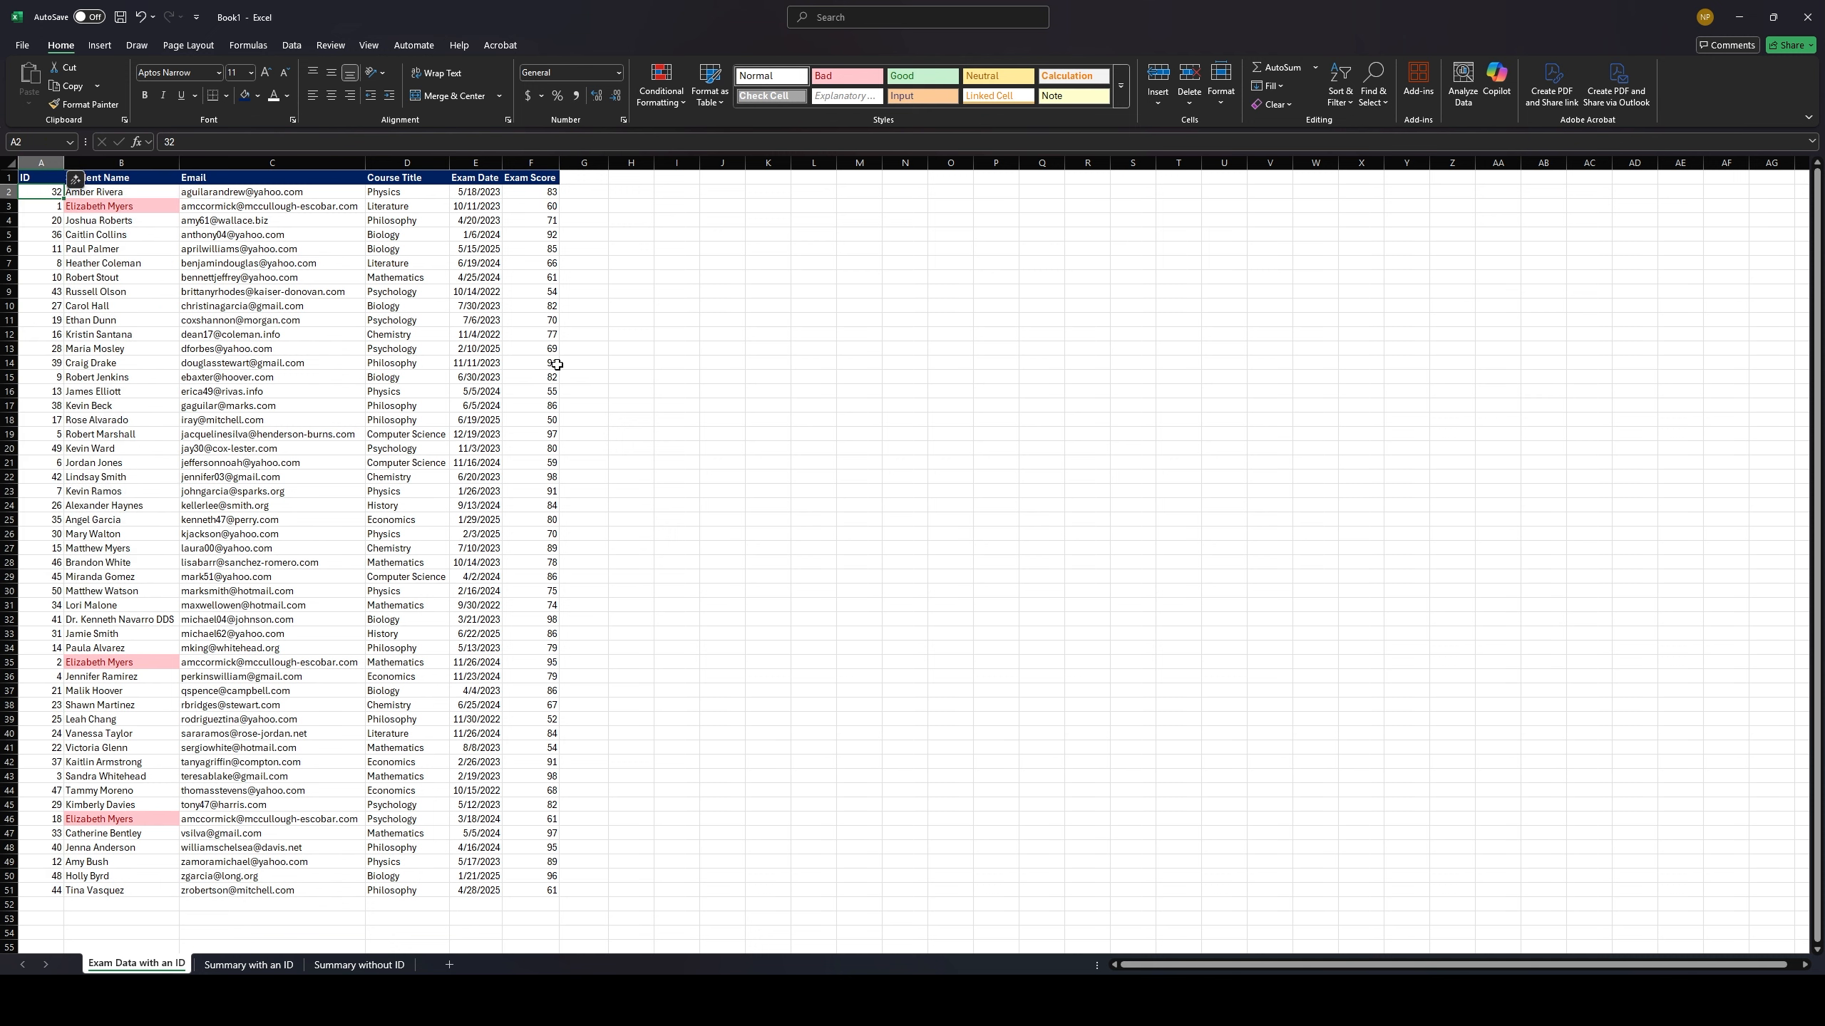
# Replace the IDs on Exam Data with an ID by entering =B2&D2 in A2 and filling it down through A51
pyautogui.write('=')
pyautogui.press('Right')
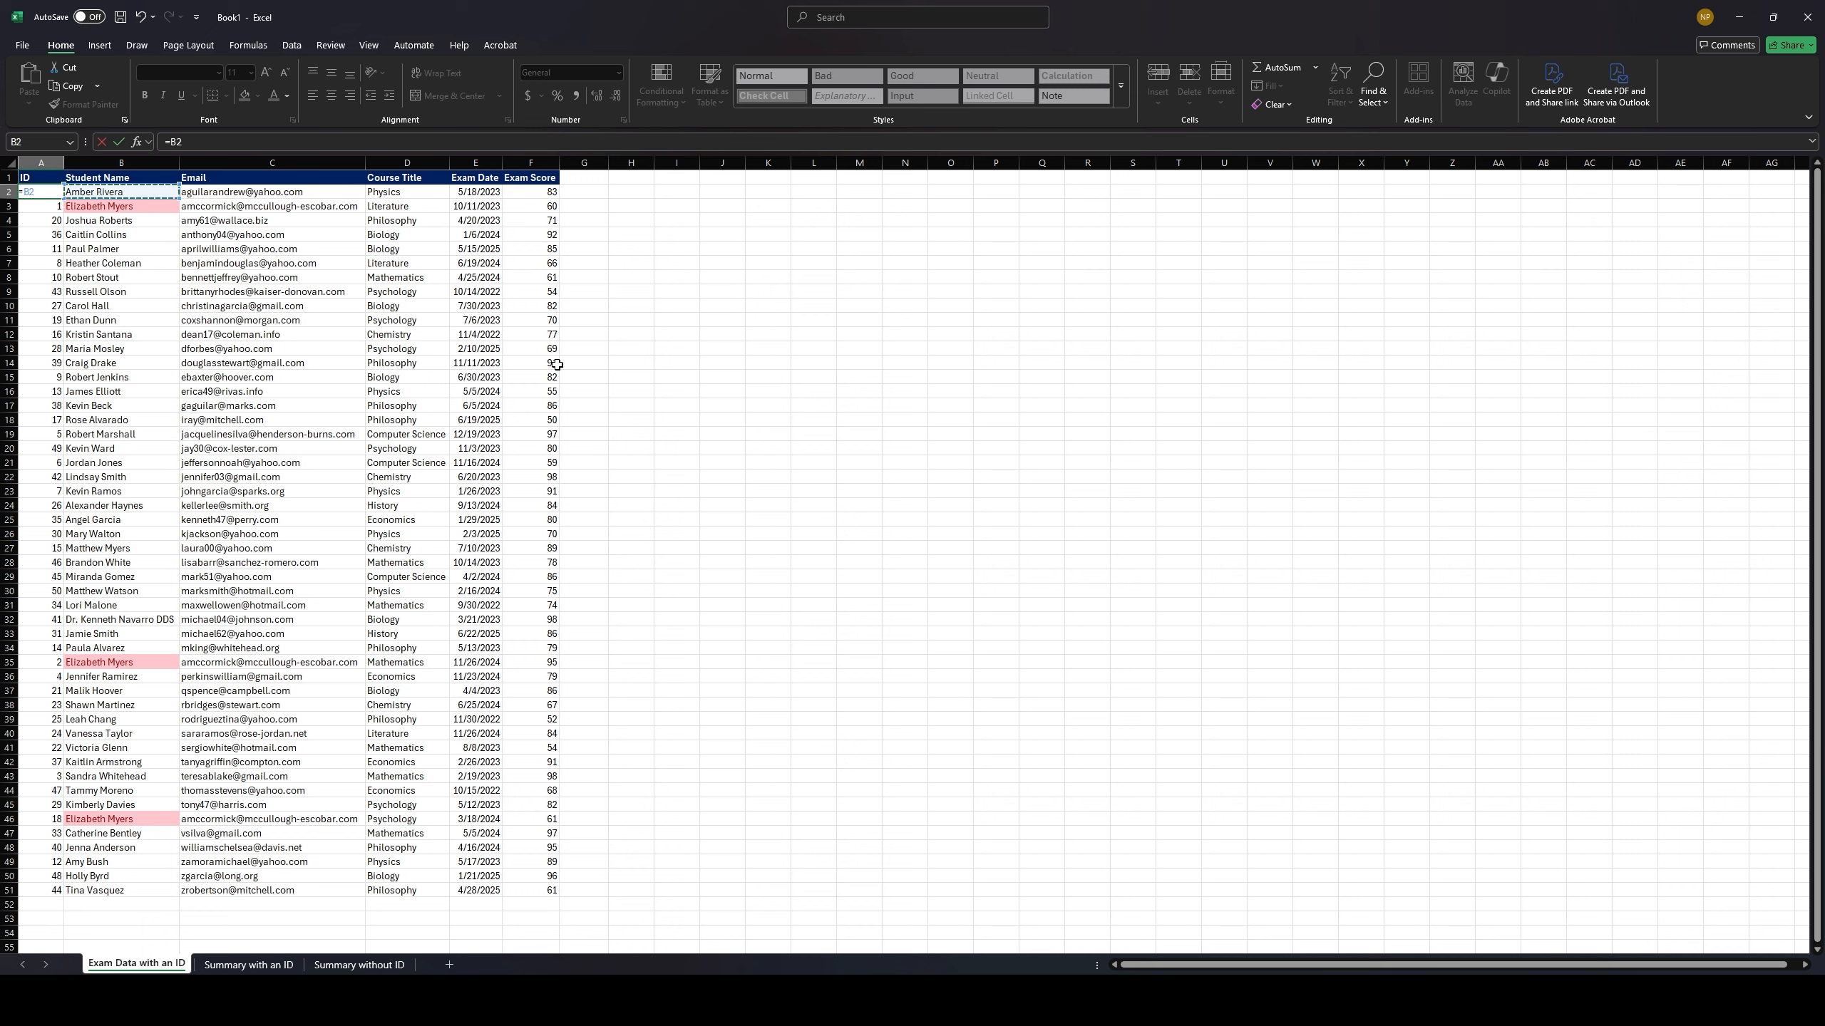
pyautogui.write('&')
pyautogui.press('Right')
pyautogui.press('Right')
pyautogui.press('Right')
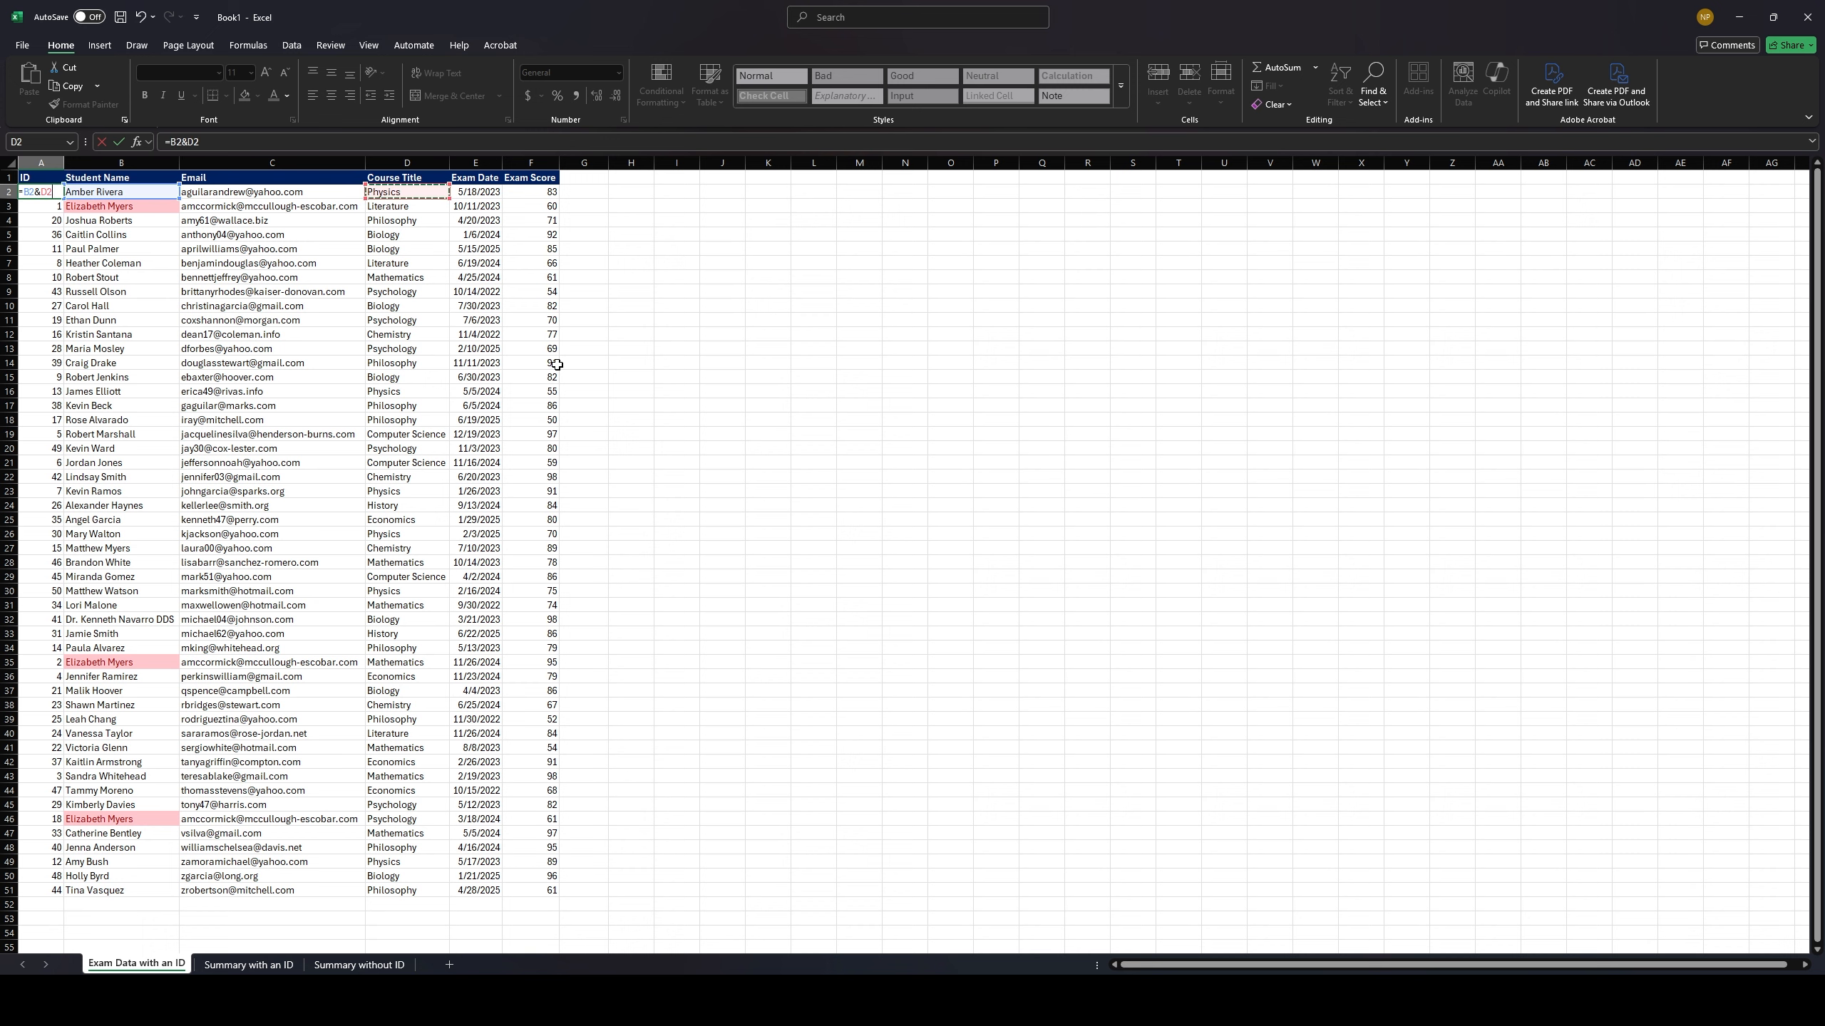
pyautogui.press('Return')
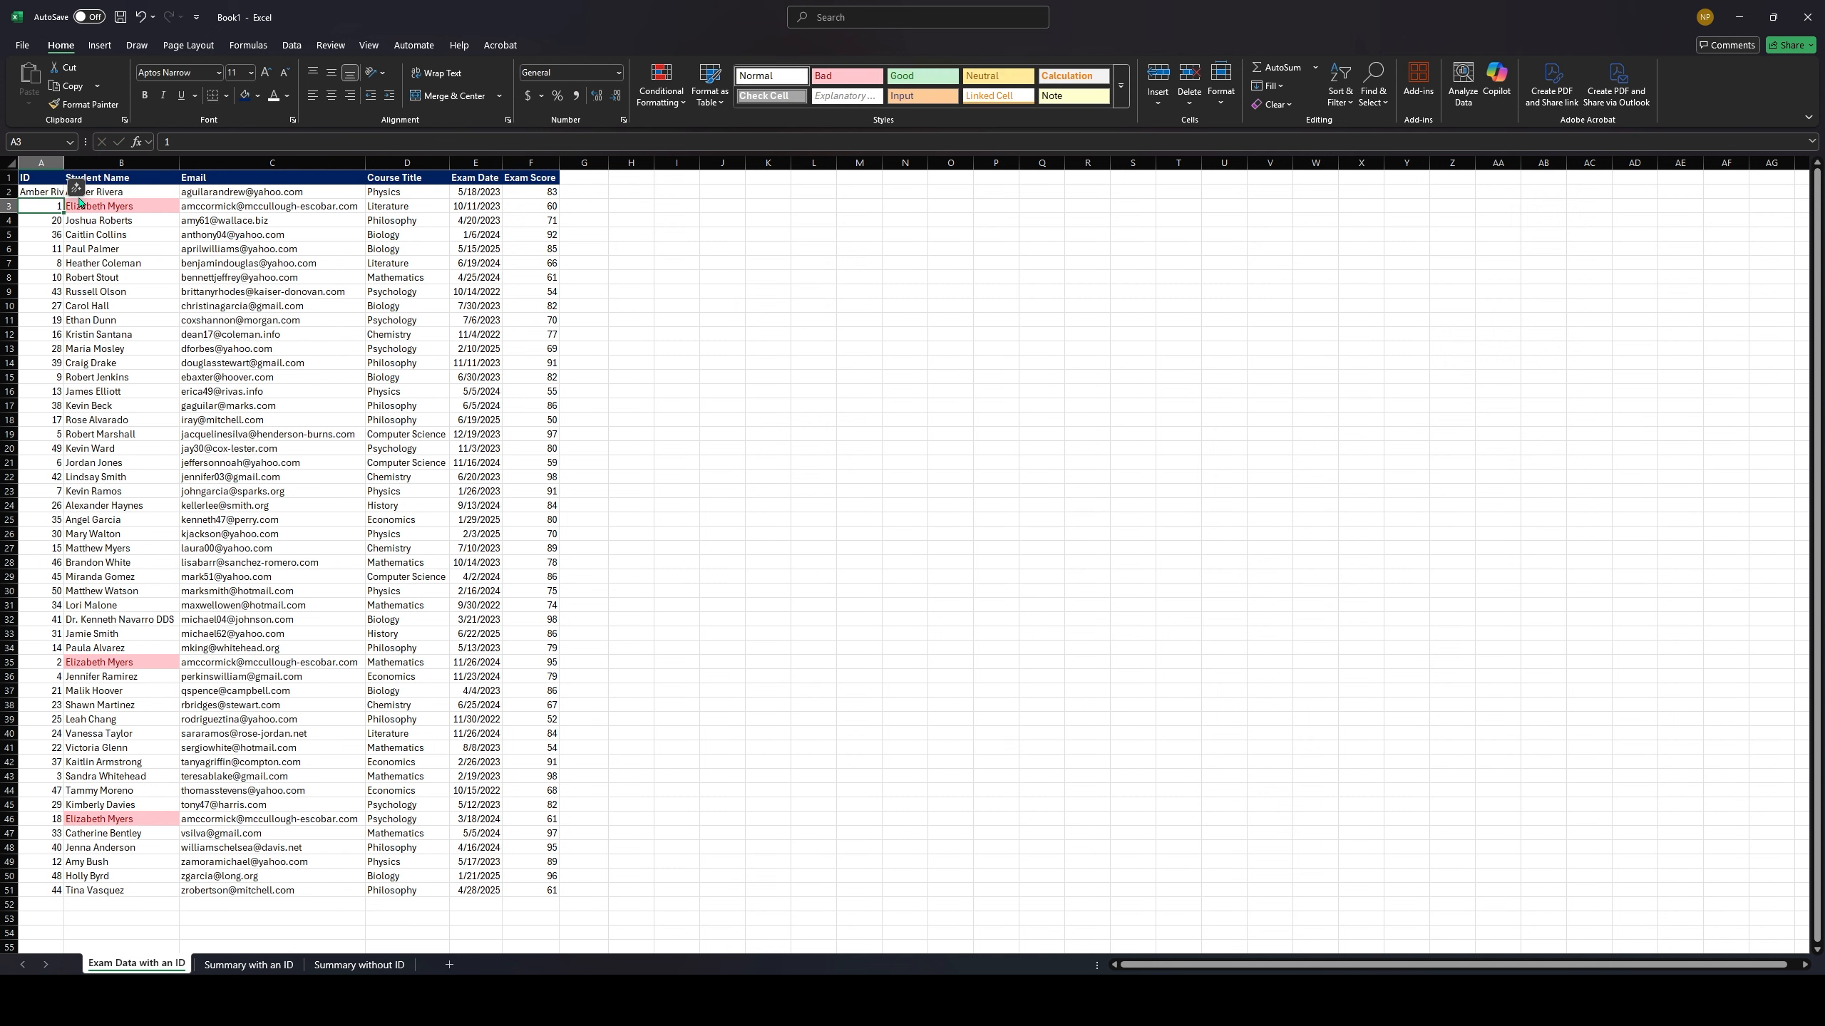
pyautogui.click(40, 188)
pyautogui.moveTo(61, 199); pyautogui.dragTo(80, 880)
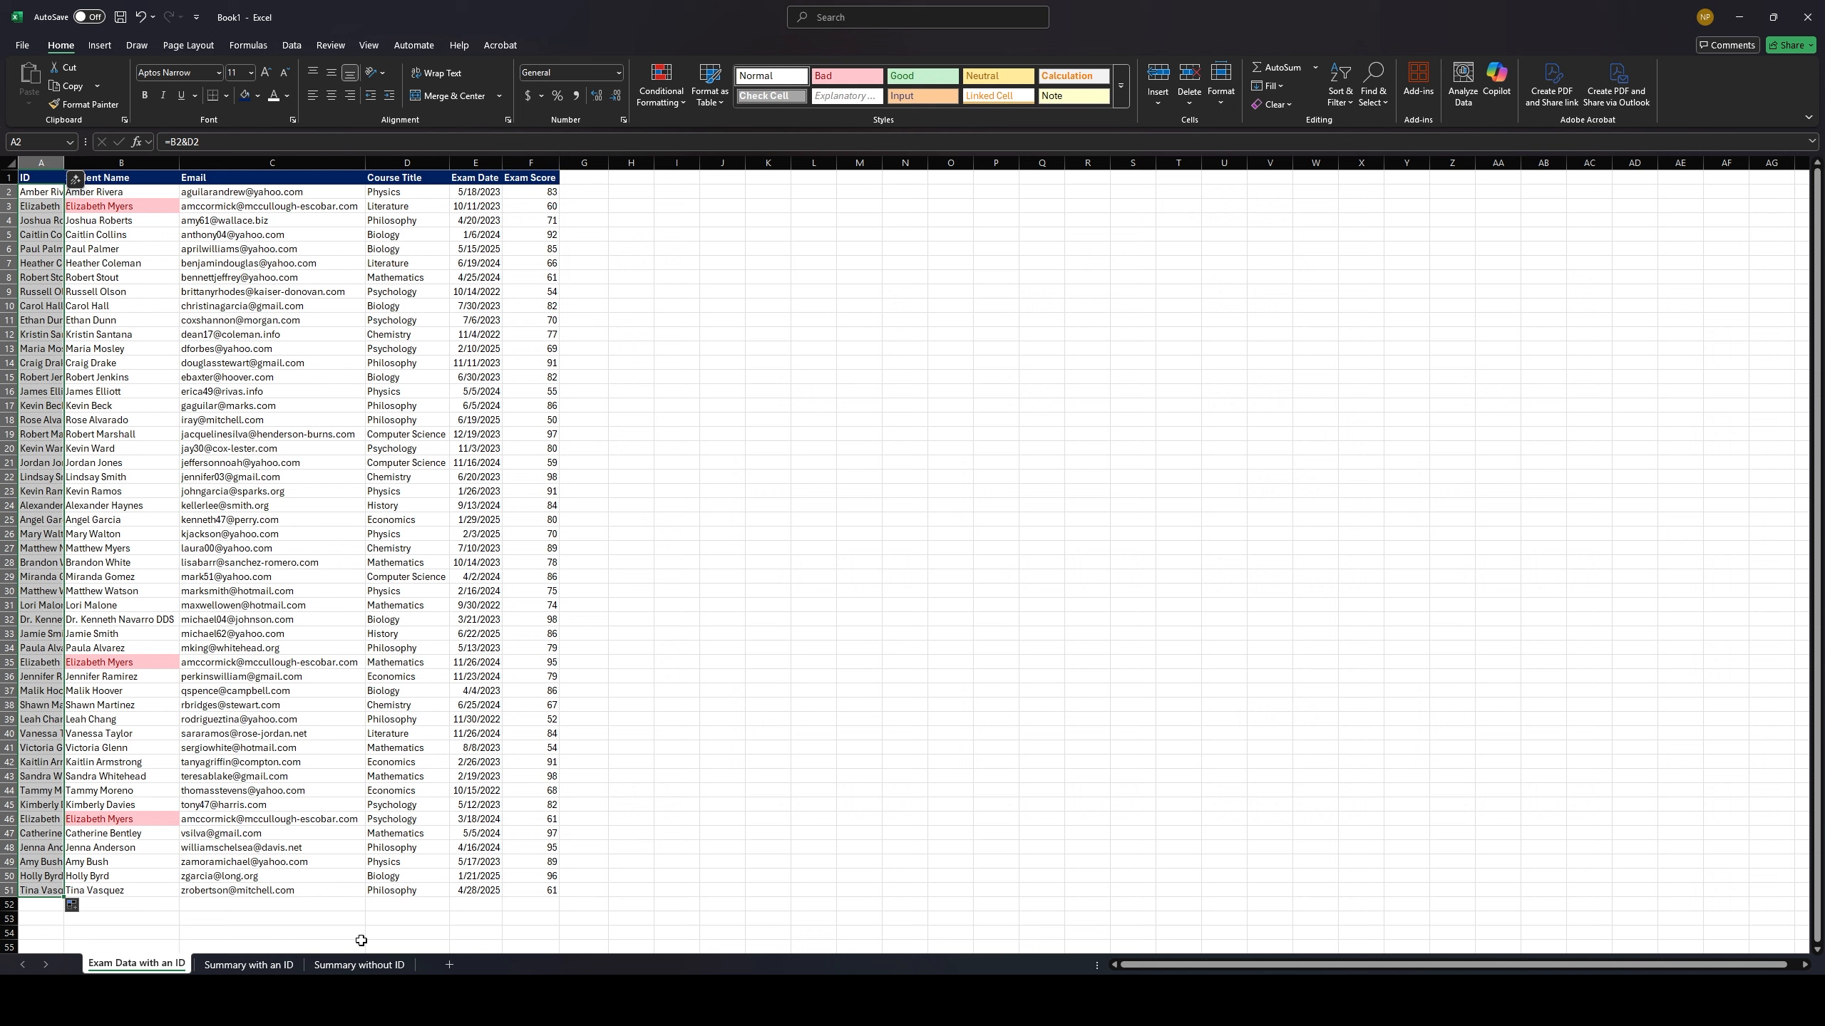
# Look up the exam score by unique ID in E2 of Summary without ID with =VLOOKUP(D2,'Exam Data with an ID'!A:F,6,FALSE)
pyautogui.click(400, 967)
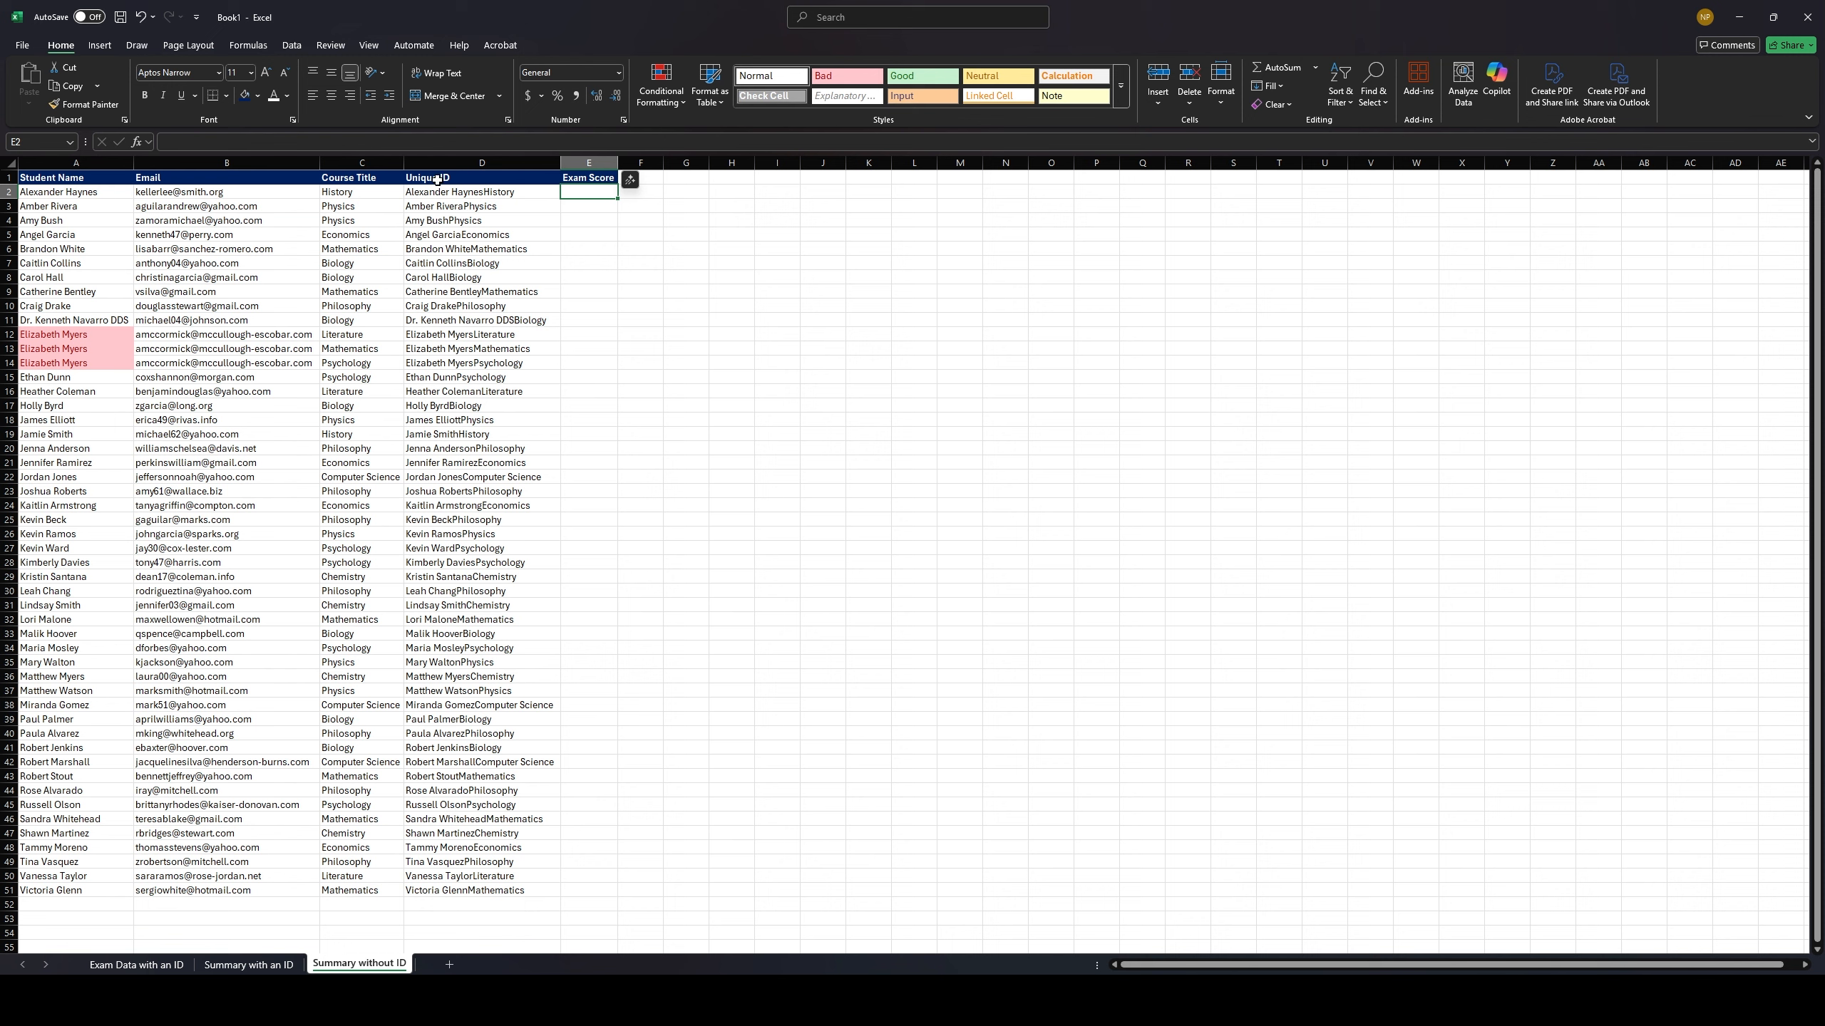
pyautogui.moveTo(446, 192); pyautogui.dragTo(427, 893)
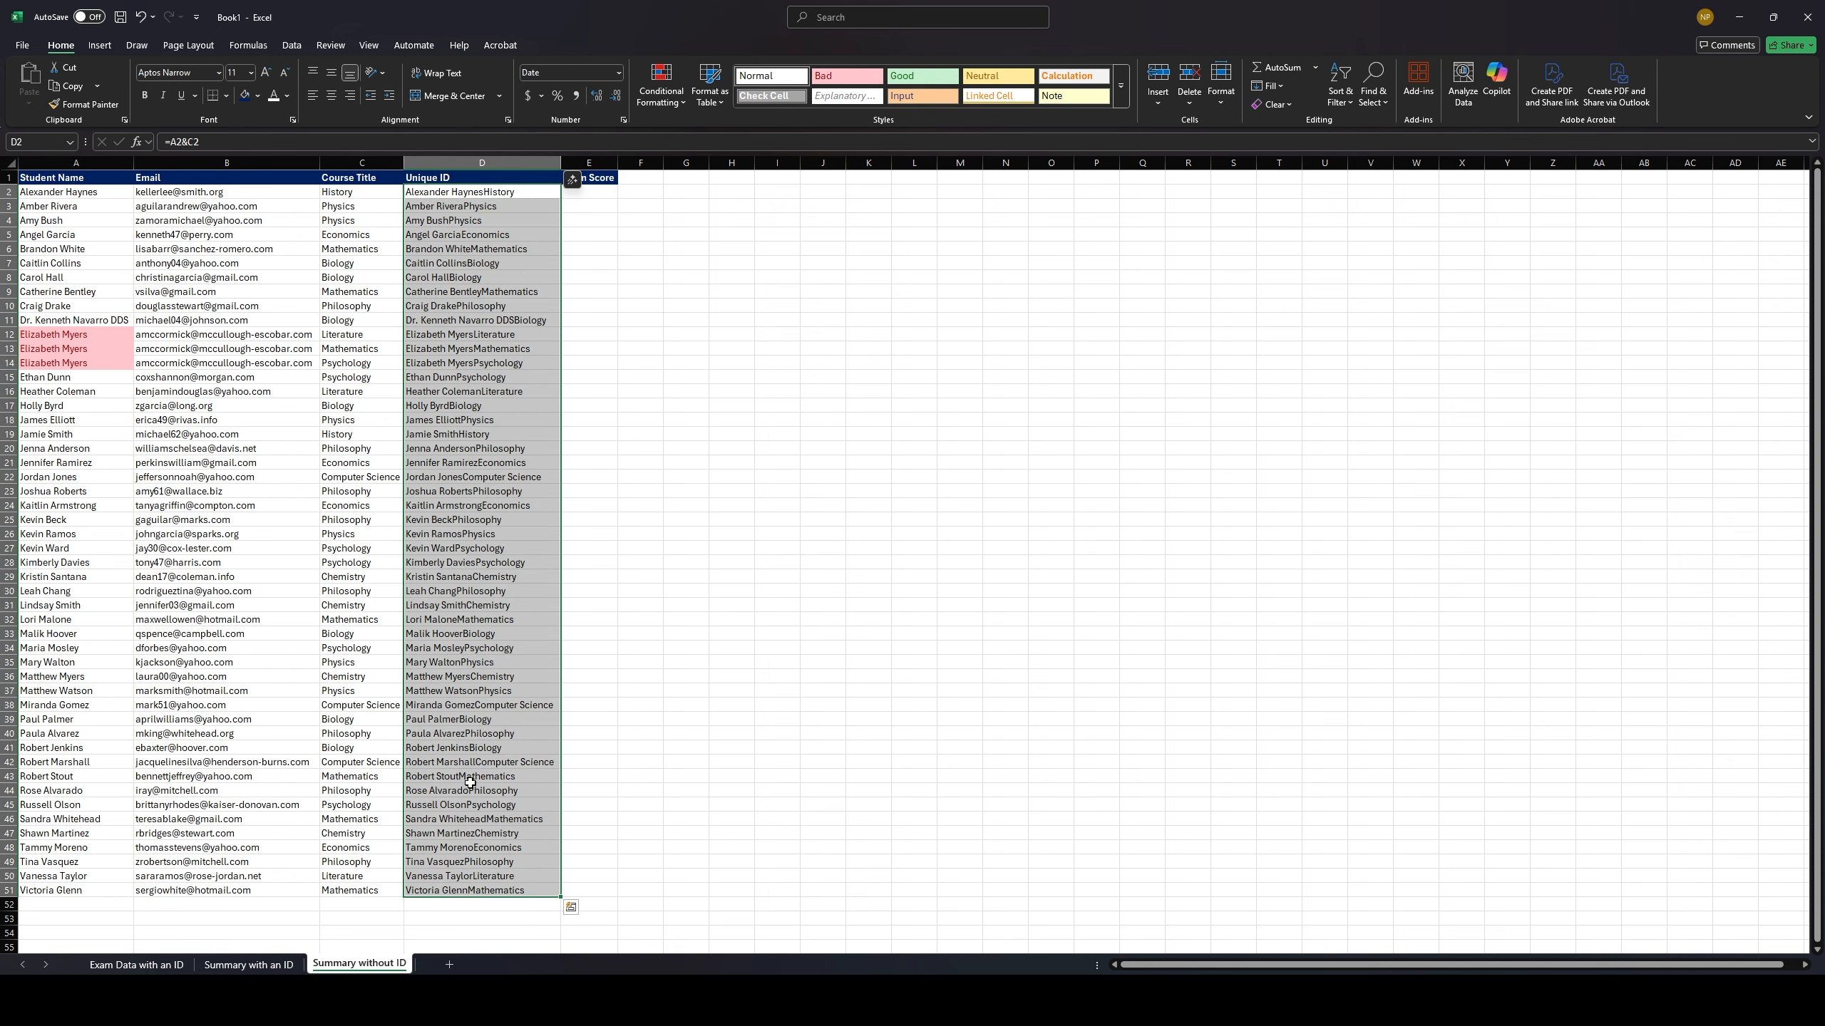
pyautogui.click(609, 190)
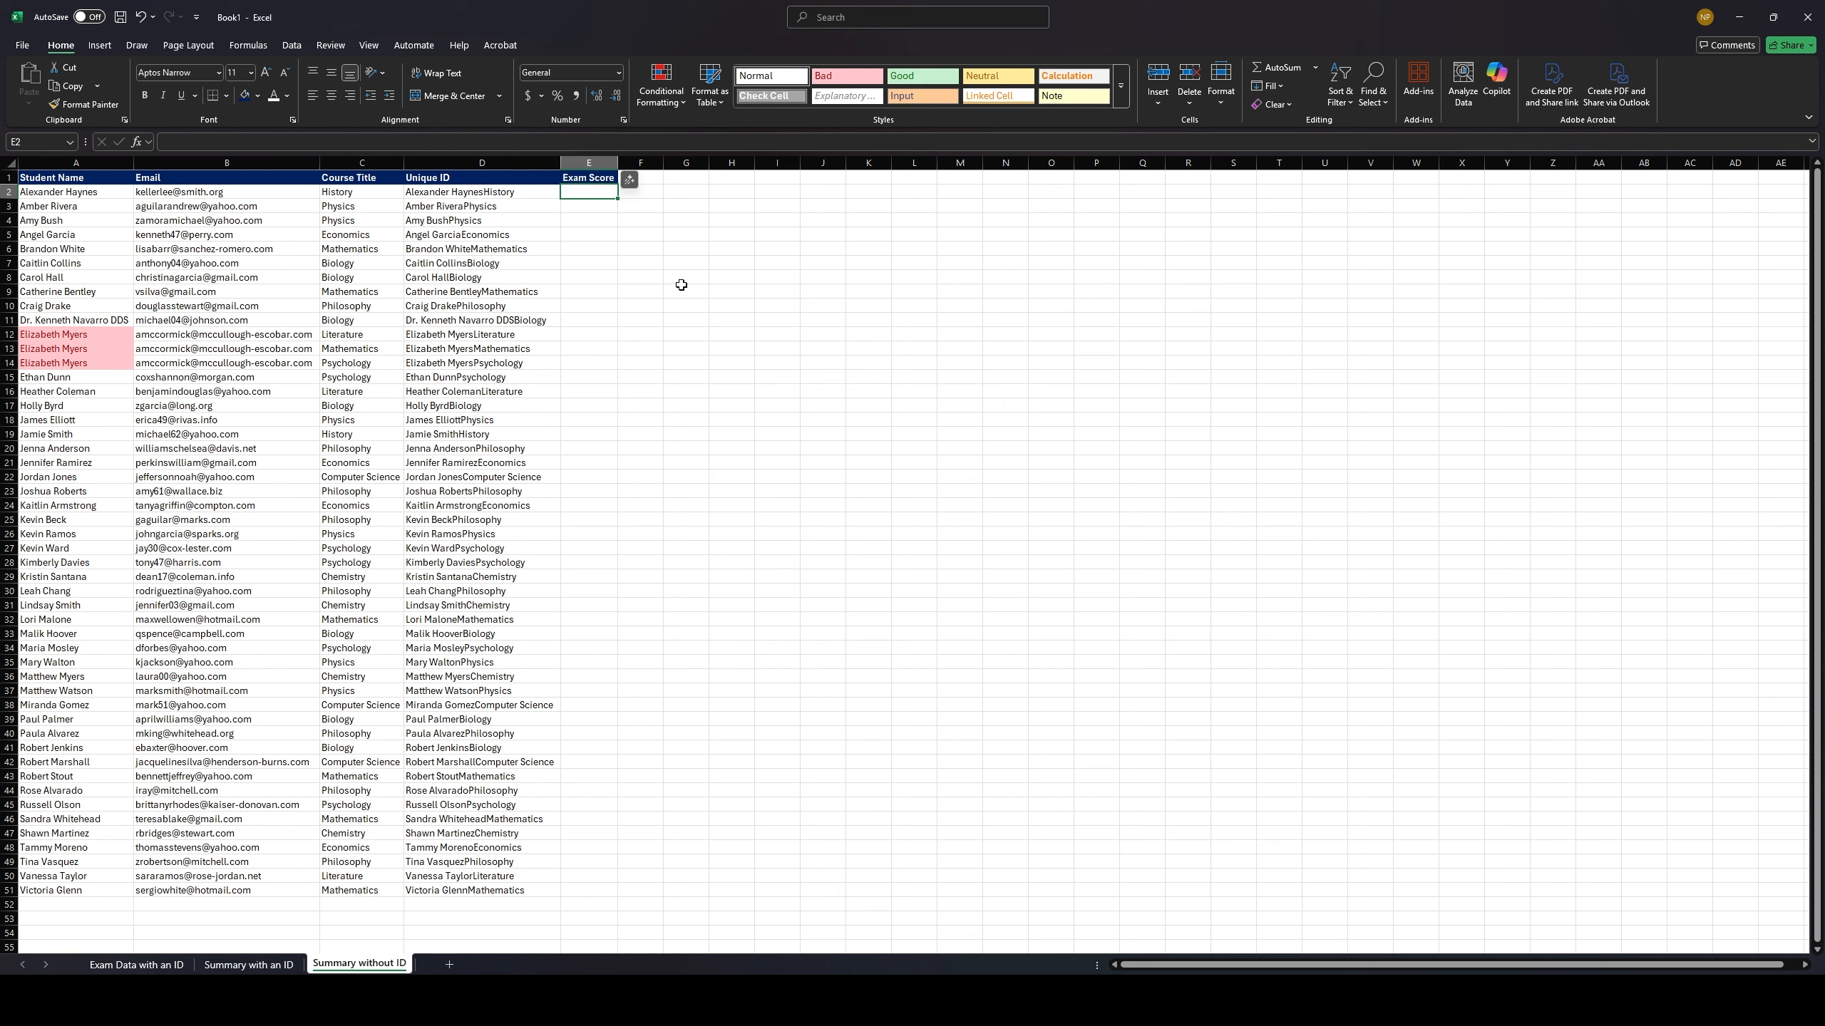
pyautogui.write('=')
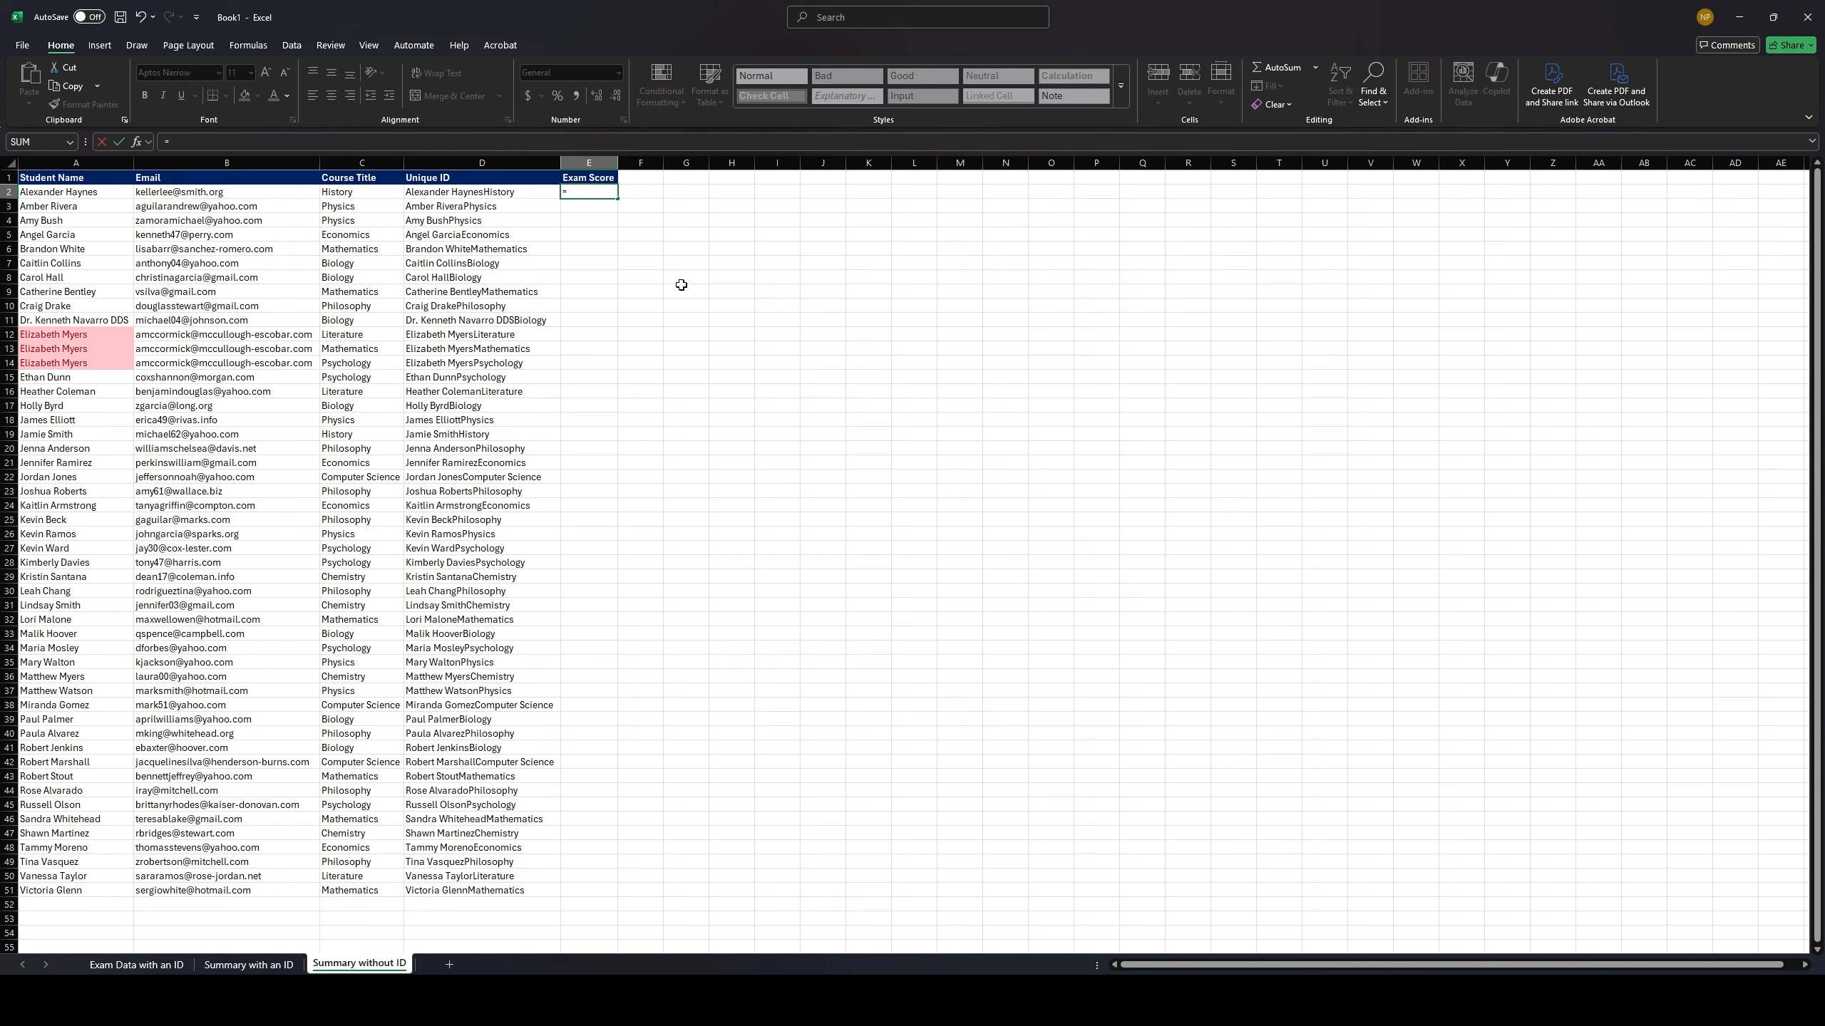
pyautogui.write('Vlookup(')
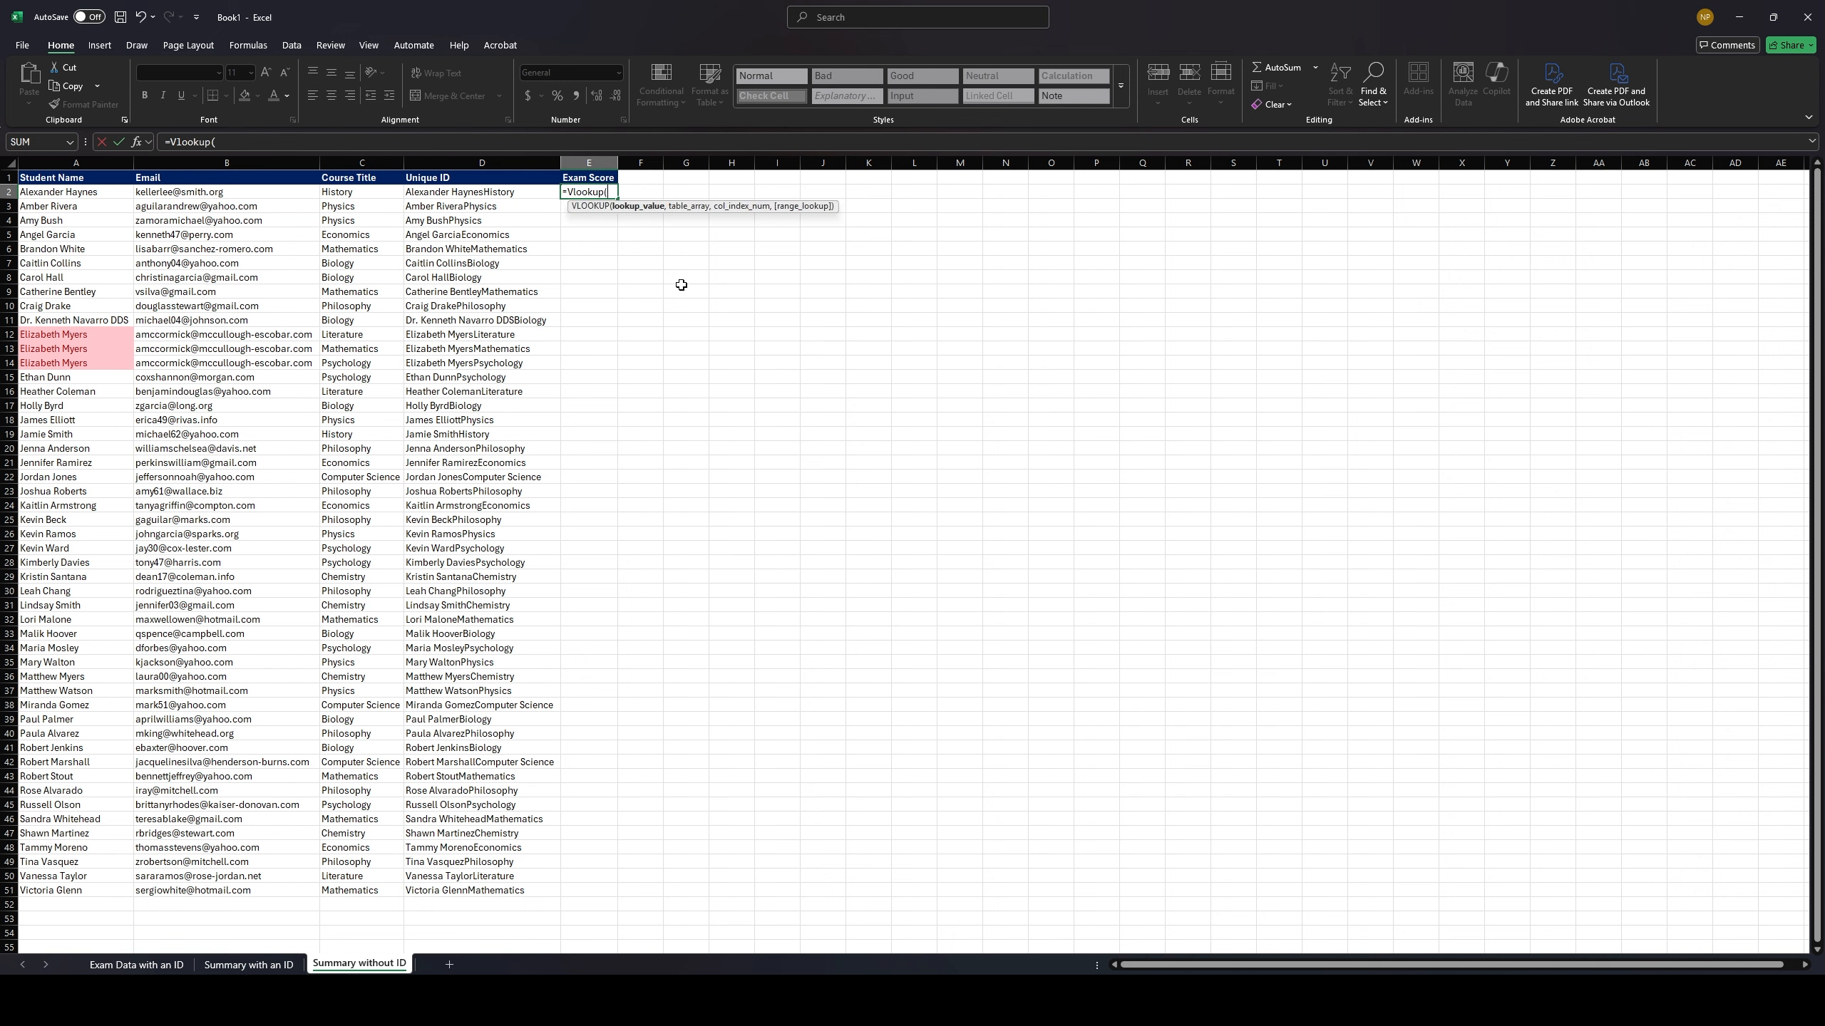
pyautogui.press('Left')
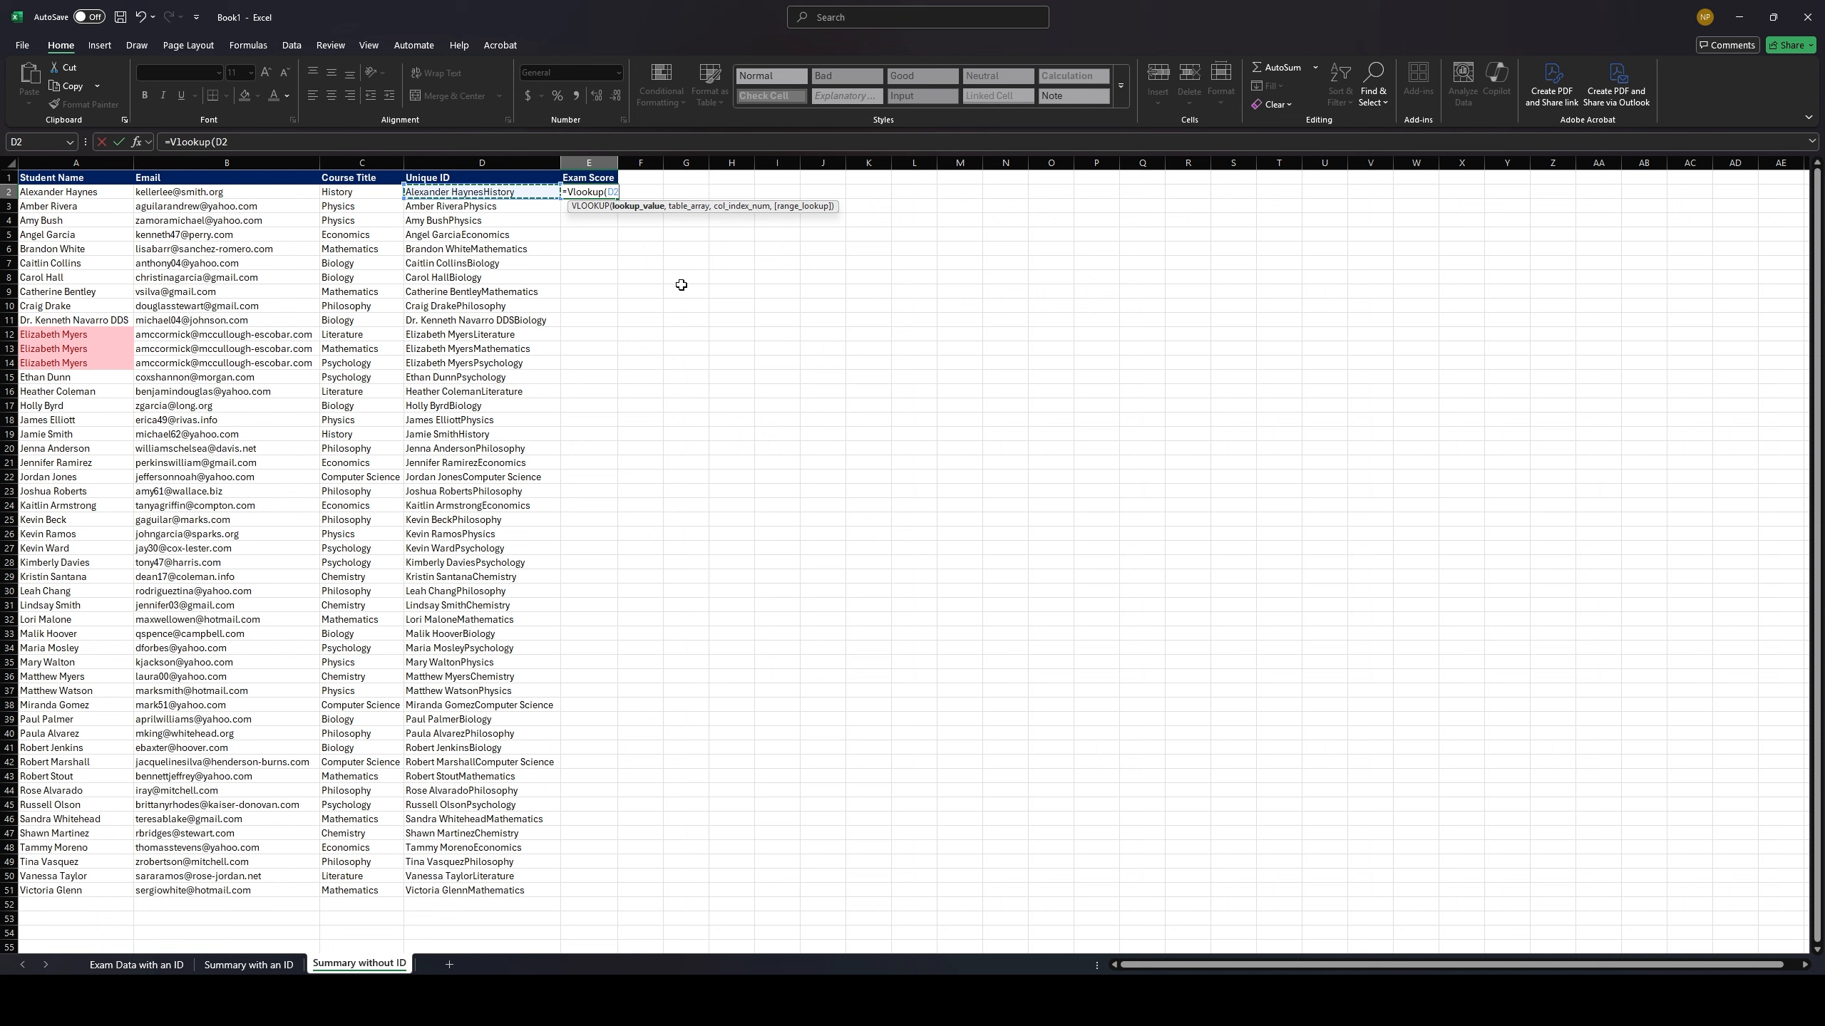
pyautogui.write(',')
pyautogui.click(136, 965)
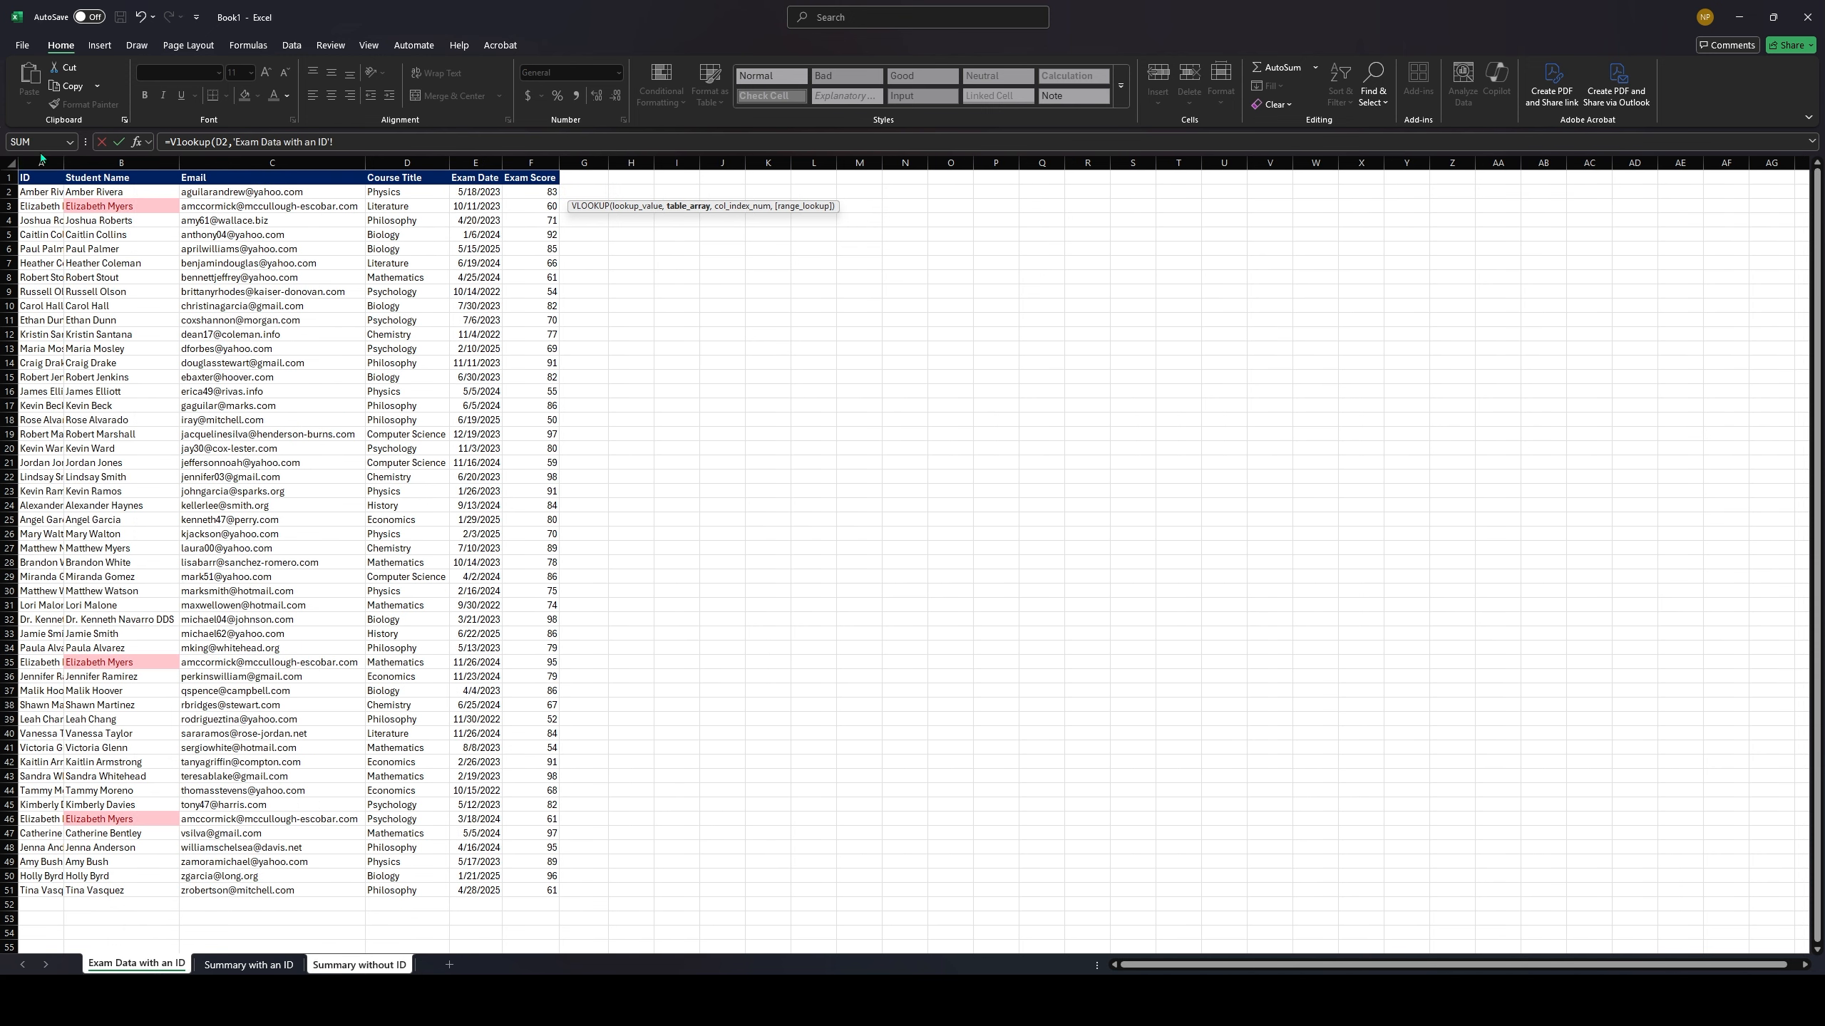
pyautogui.click(39, 162)
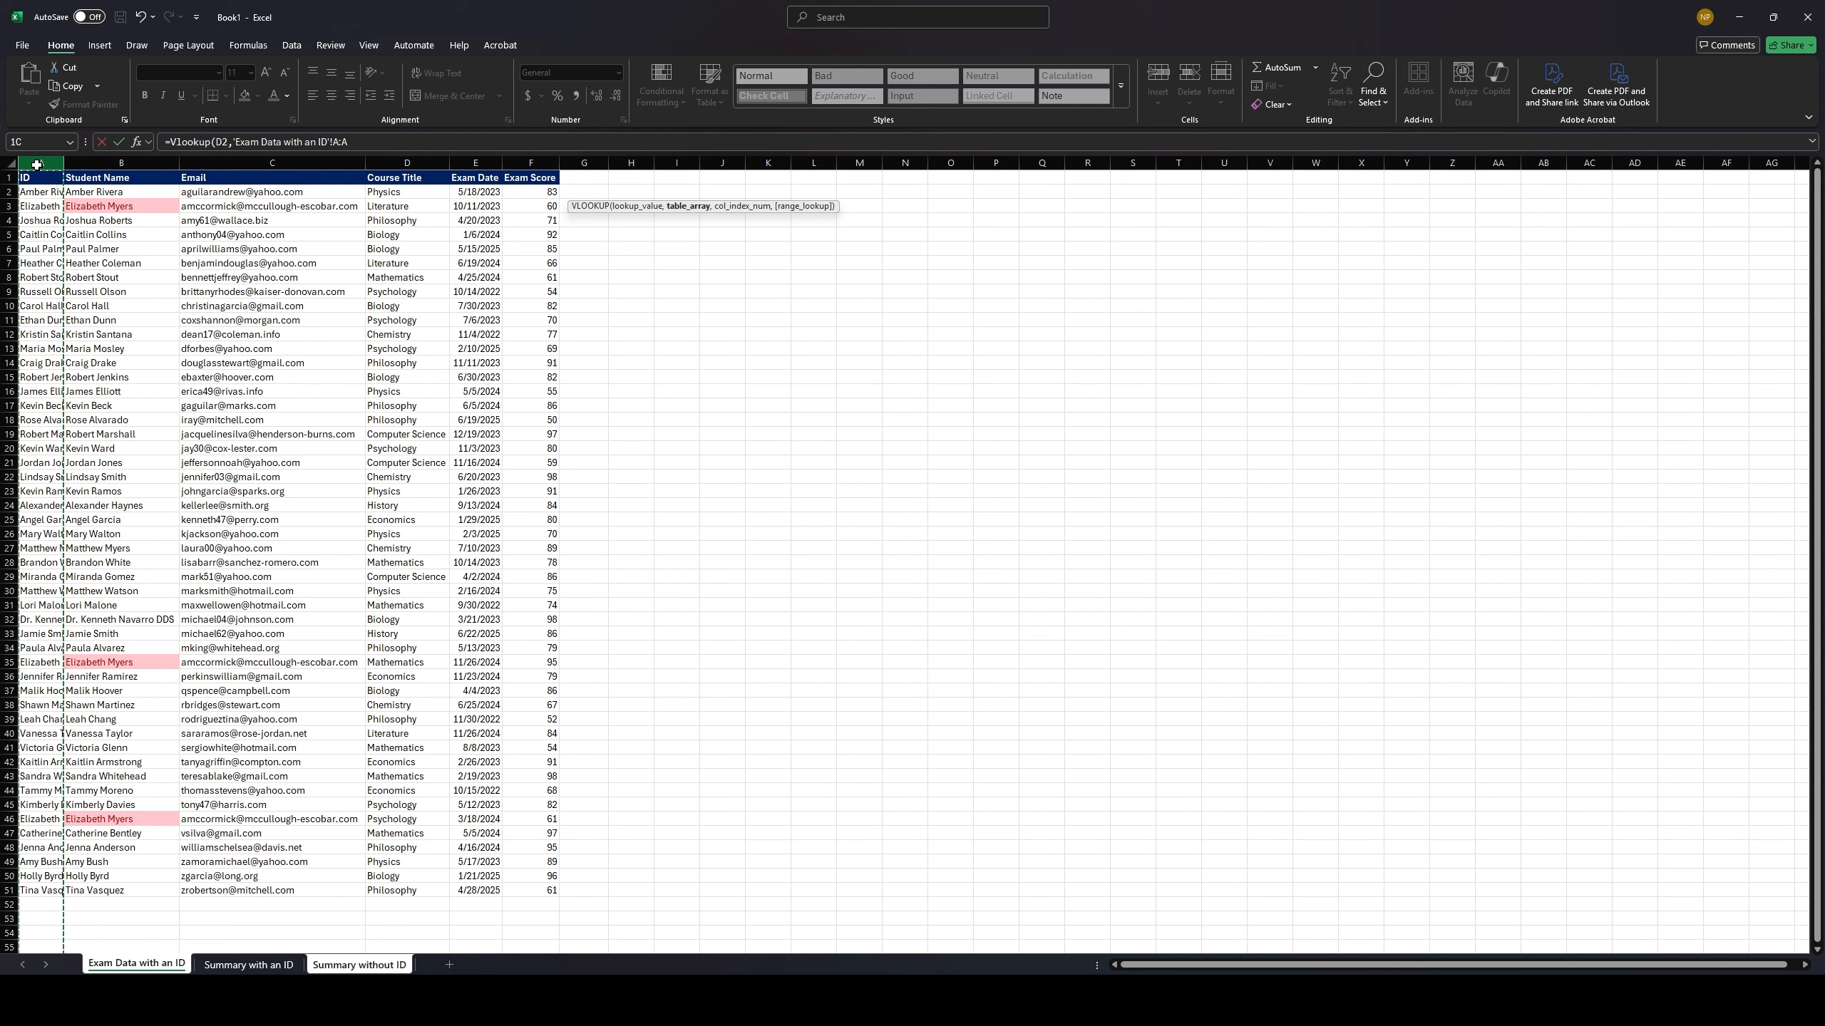
pyautogui.moveTo(37, 165); pyautogui.dragTo(532, 163)
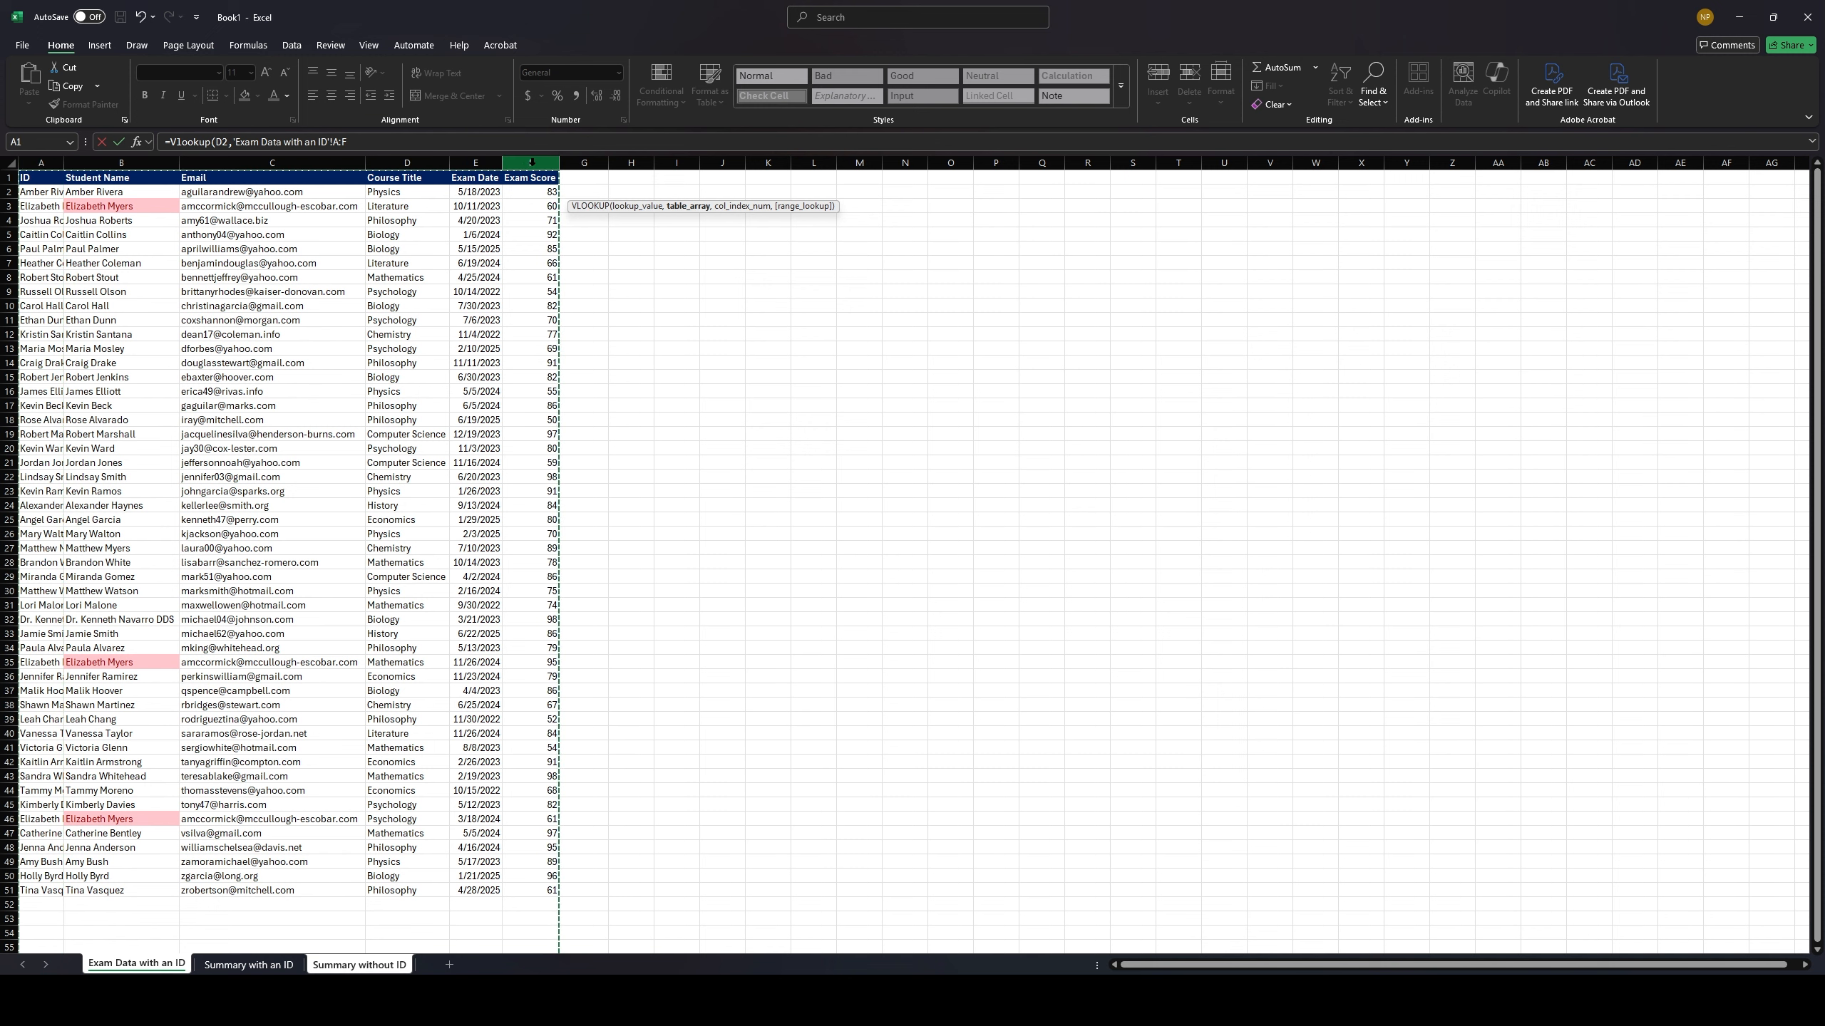
pyautogui.write(',6,')
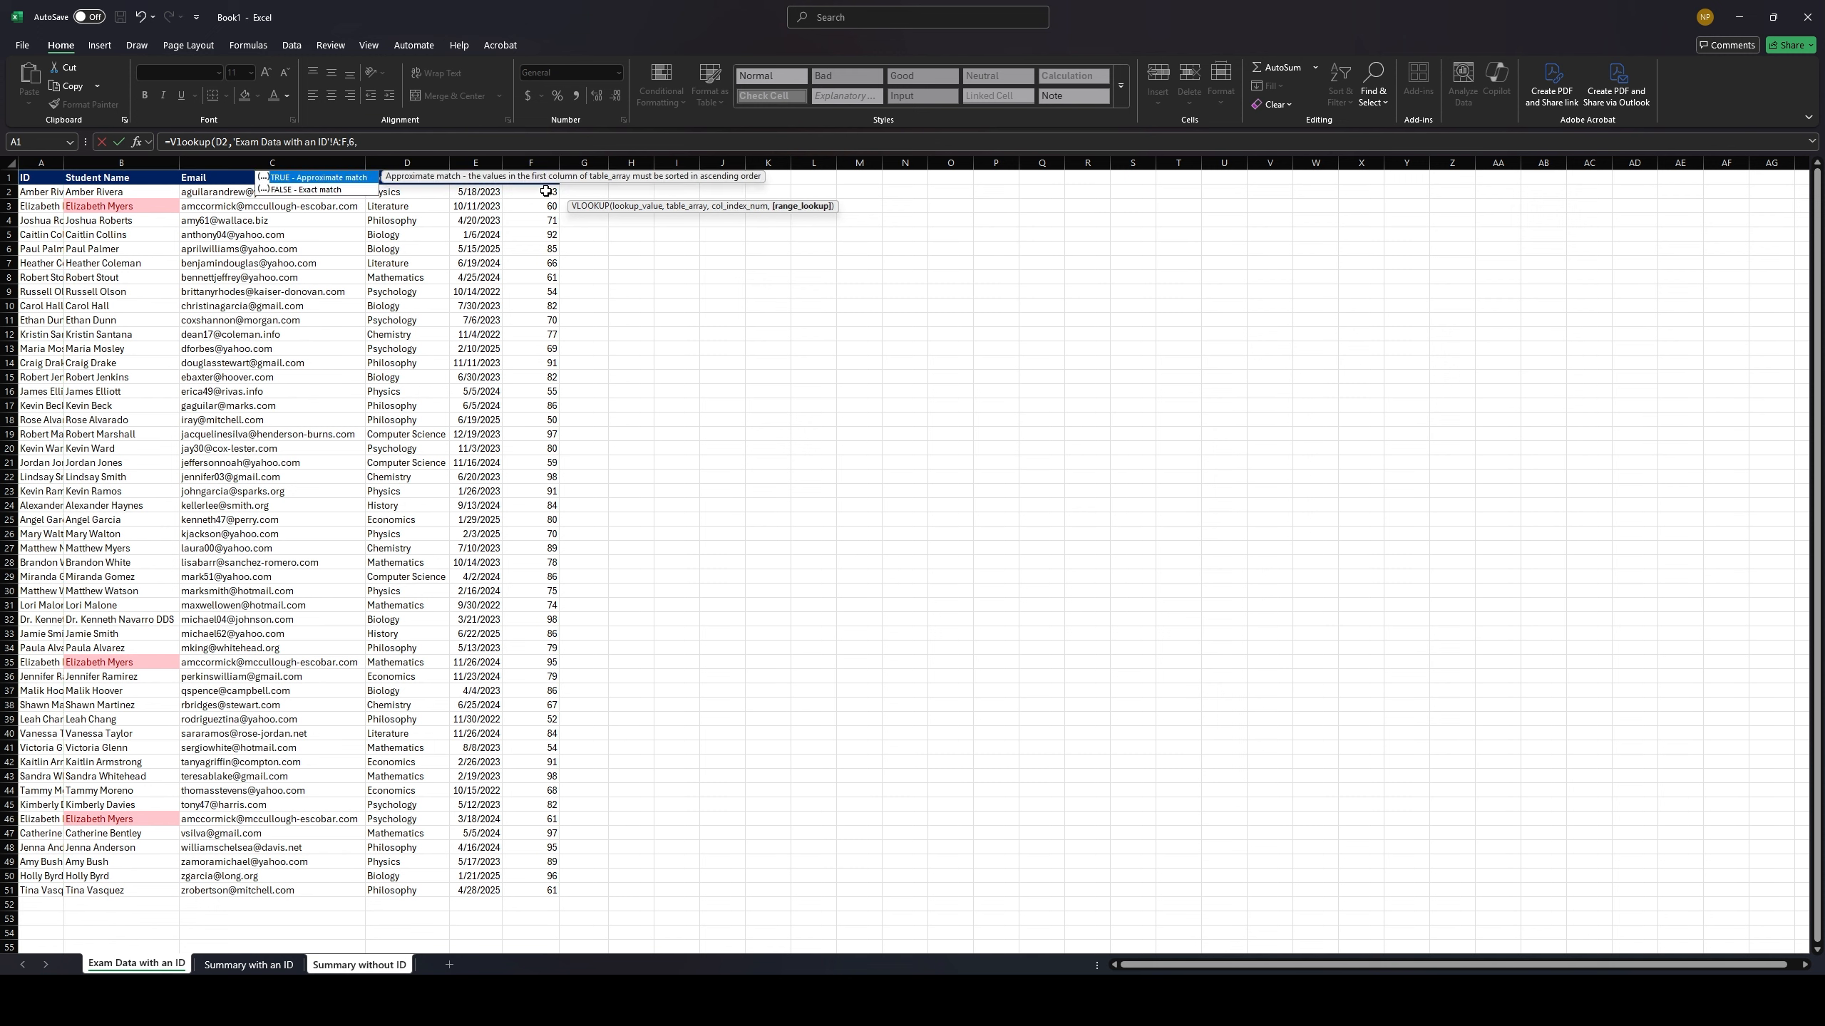
pyautogui.write('false')
pyautogui.press('Return')
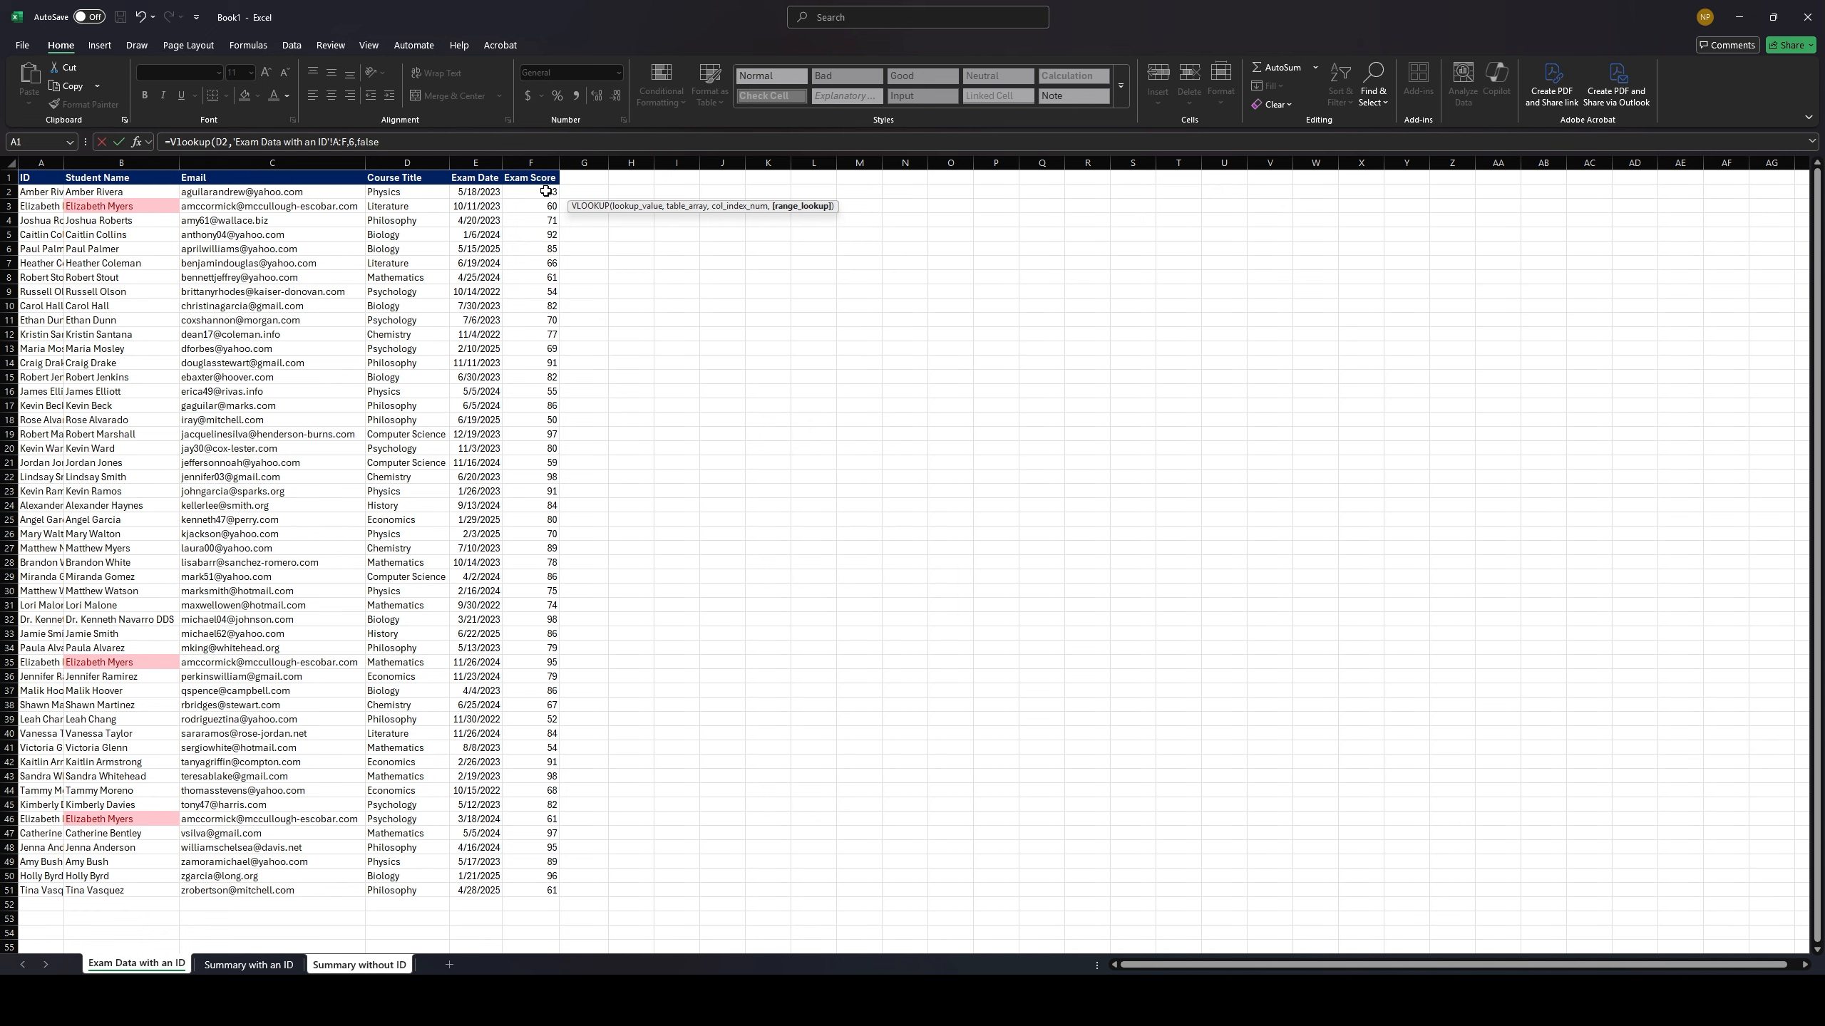
# Fill the Exam Score formula down from E2 through E51 and check the highlighted duplicate-student rows 12 to 14
pyautogui.click(593, 189)
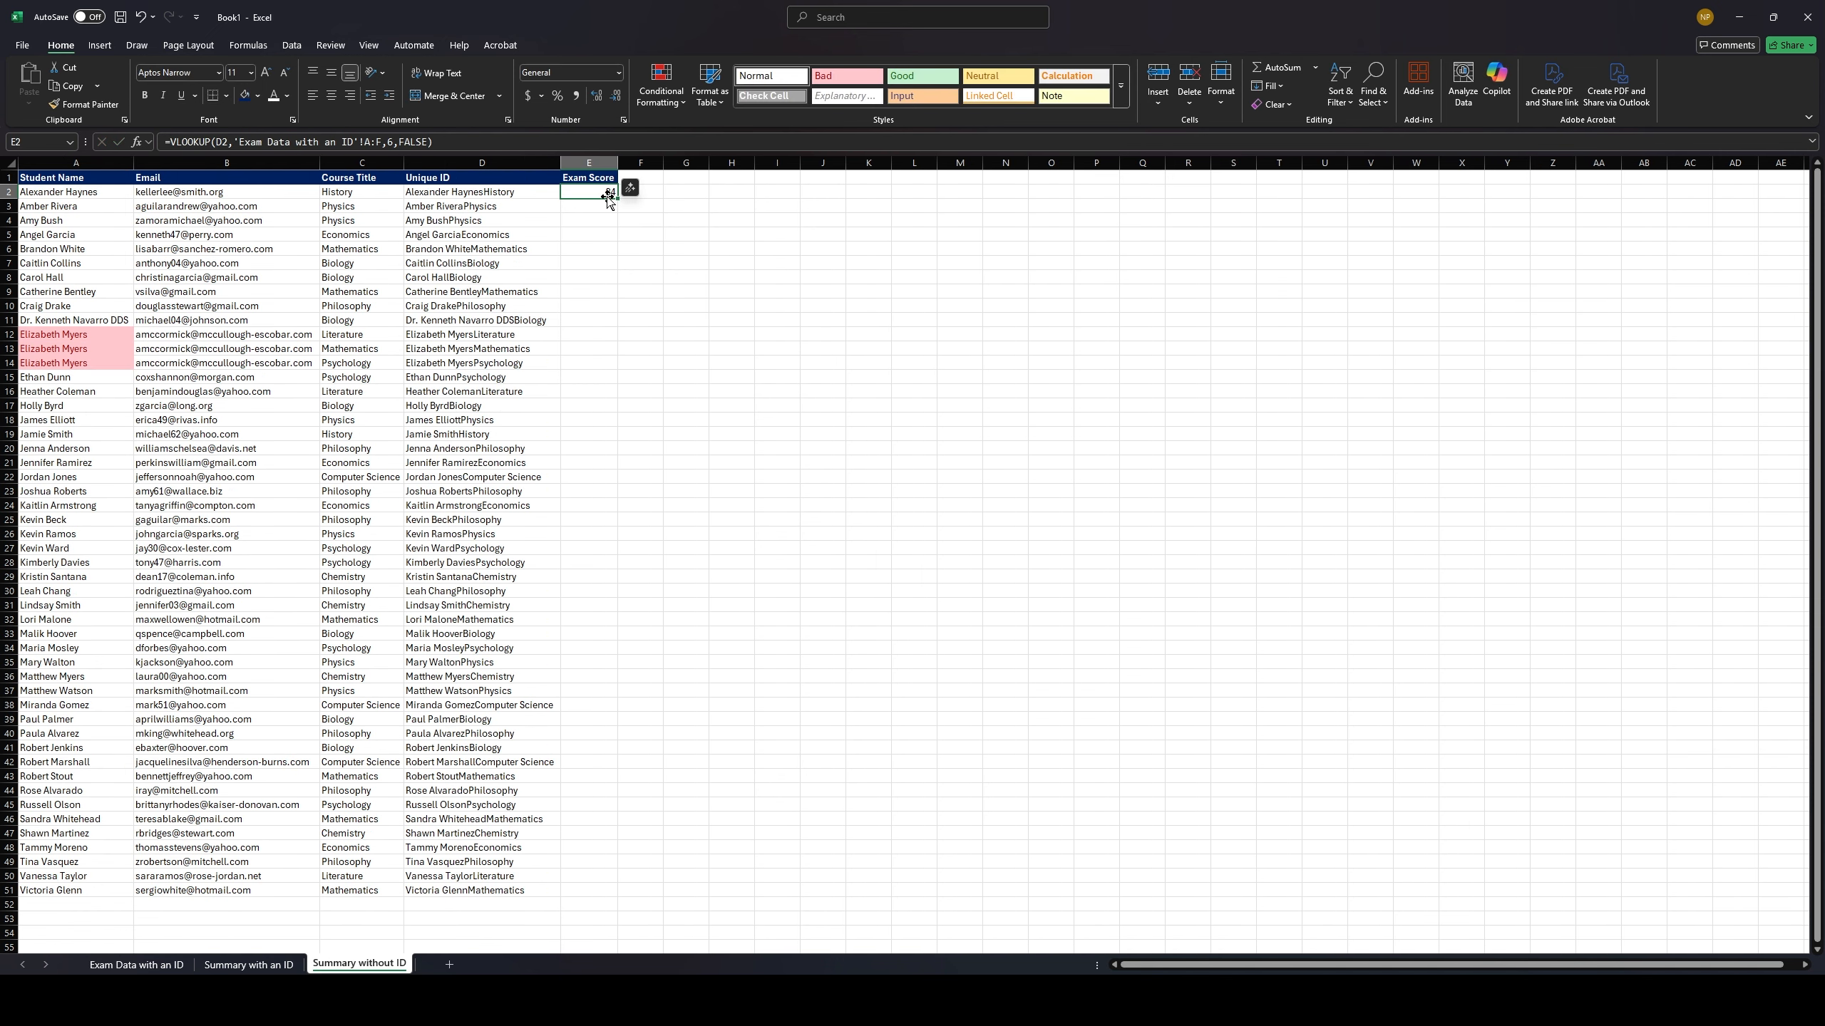
pyautogui.doubleClick(615, 198)
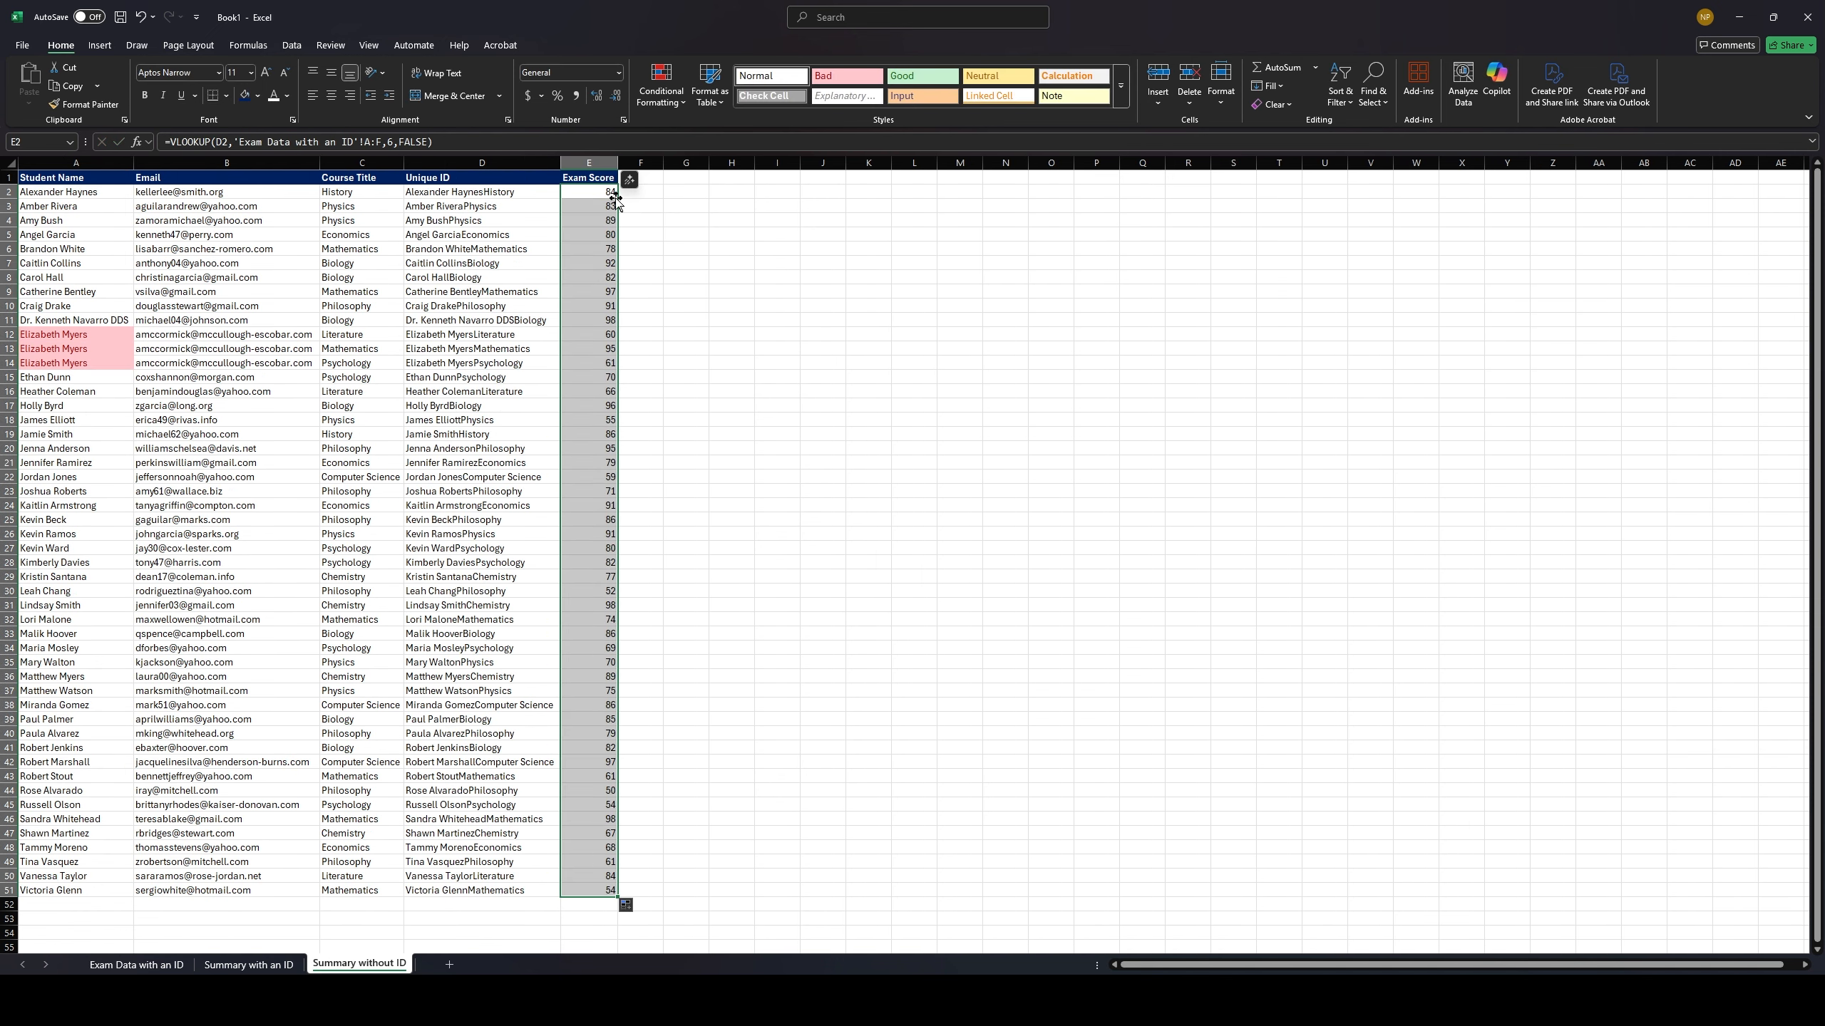
pyautogui.click(64, 334)
pyautogui.moveTo(64, 334); pyautogui.dragTo(608, 368)
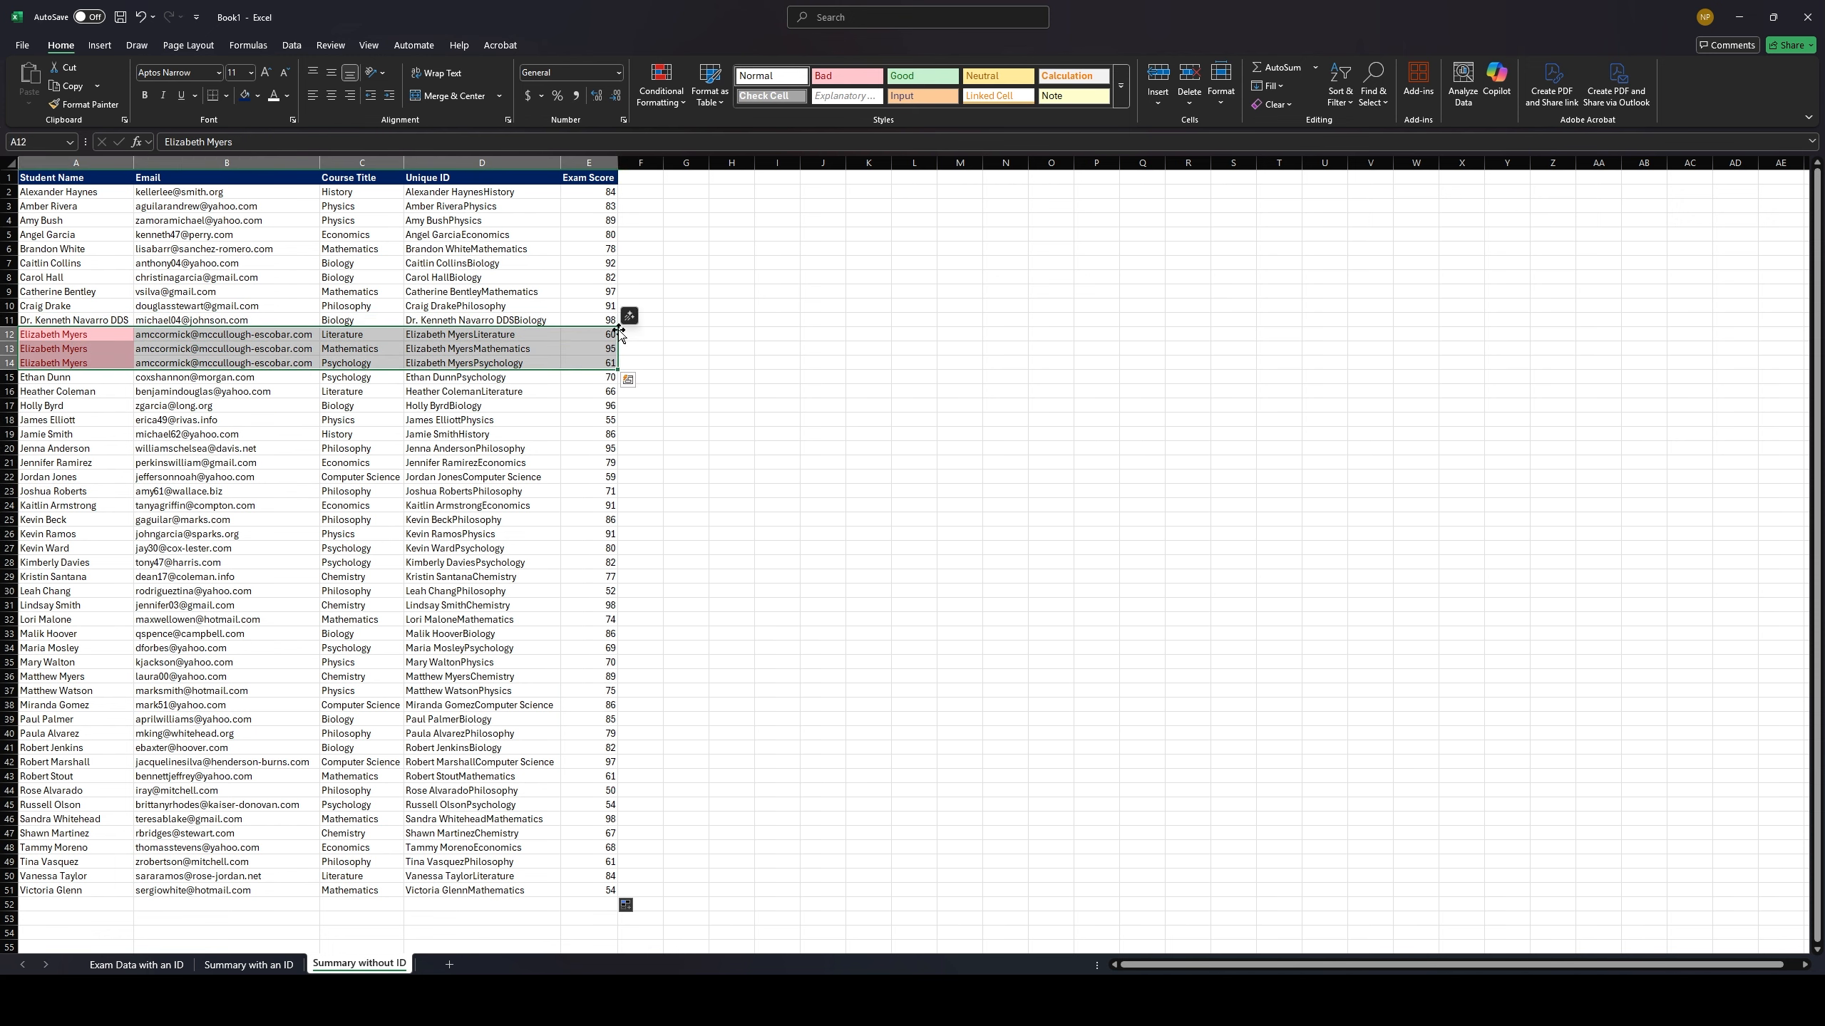